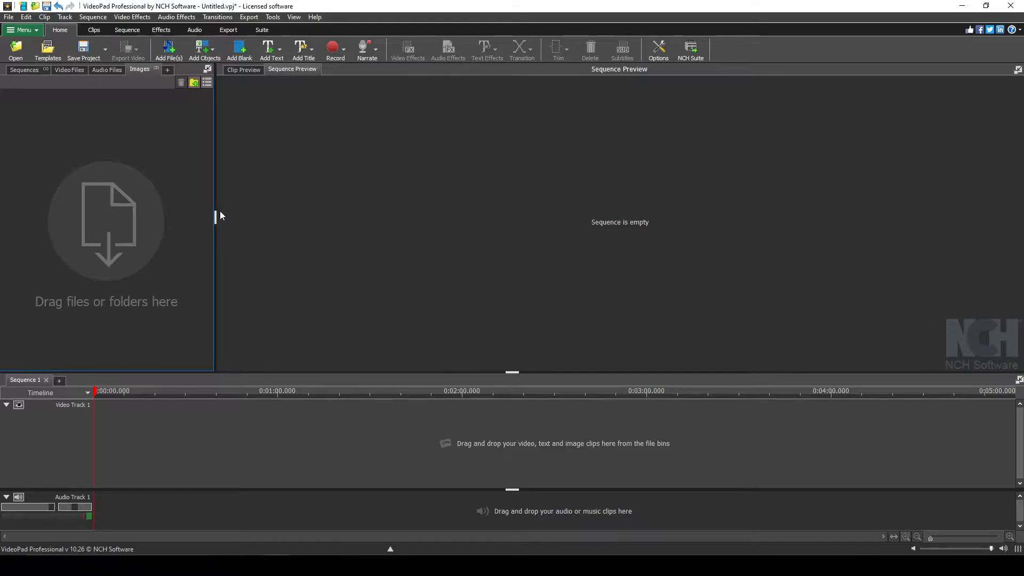
# Widen the media bins pane and look through the video, audio and image bins.
pyautogui.moveTo(215, 217); pyautogui.dragTo(312, 223)
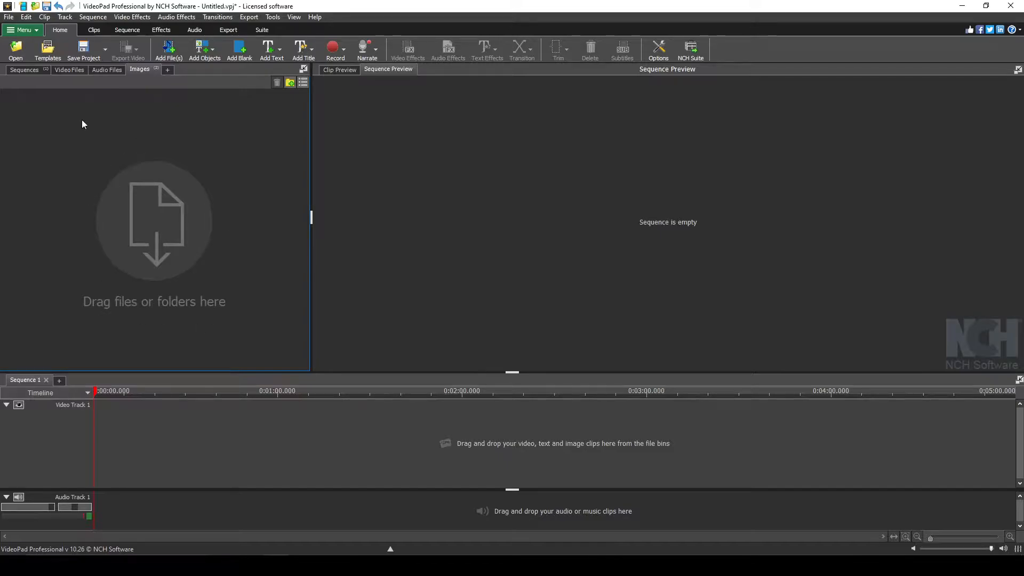
pyautogui.click(63, 69)
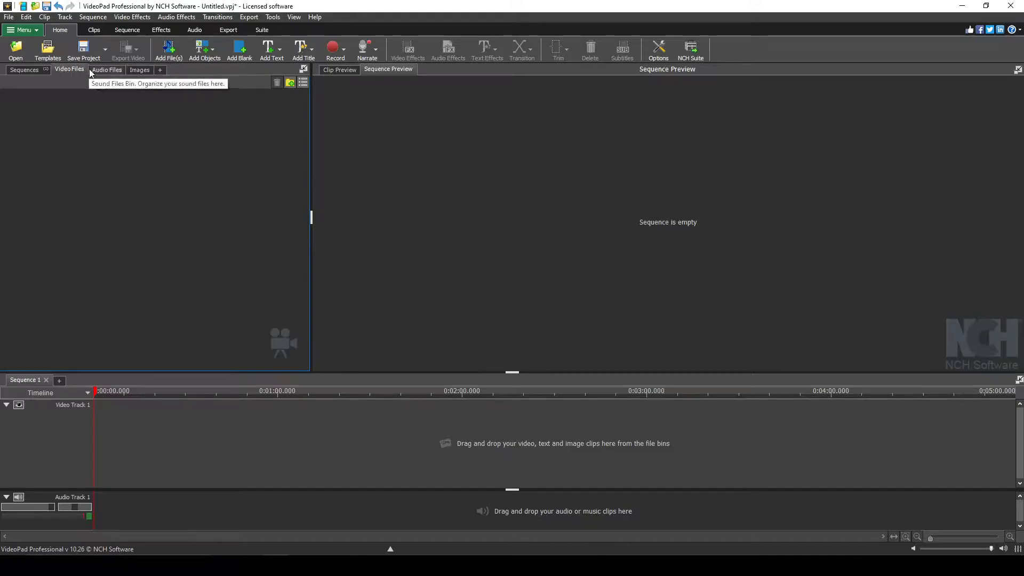
pyautogui.click(107, 70)
pyautogui.click(139, 69)
pyautogui.click(70, 72)
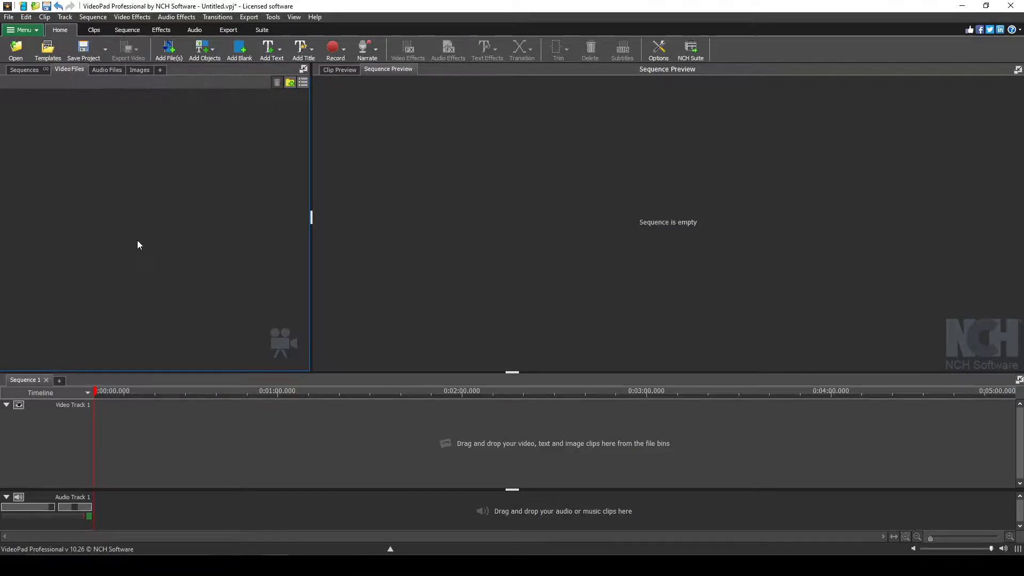
pyautogui.moveTo(310, 216); pyautogui.dragTo(346, 217)
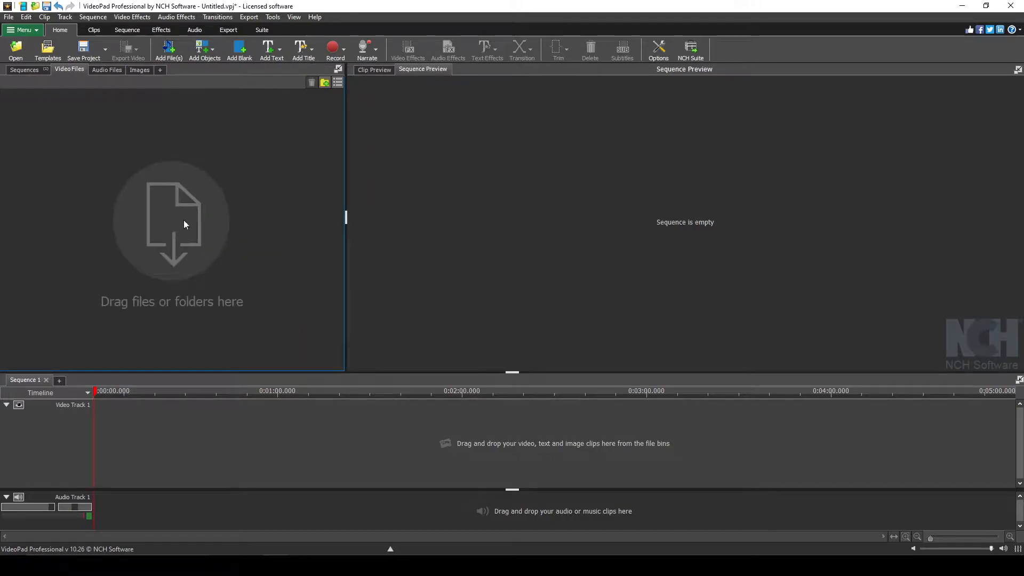
# Import all six files from the Assets folder in File Explorer into the VideoPad media bins, with VideoPad maximized again.
pyautogui.doubleClick(301, 8)
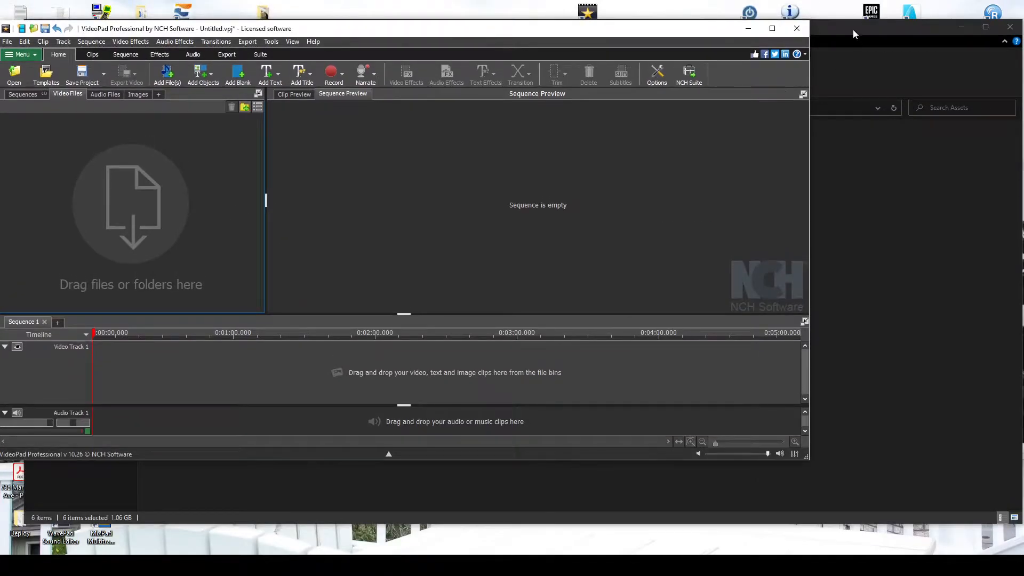
pyautogui.click(853, 31)
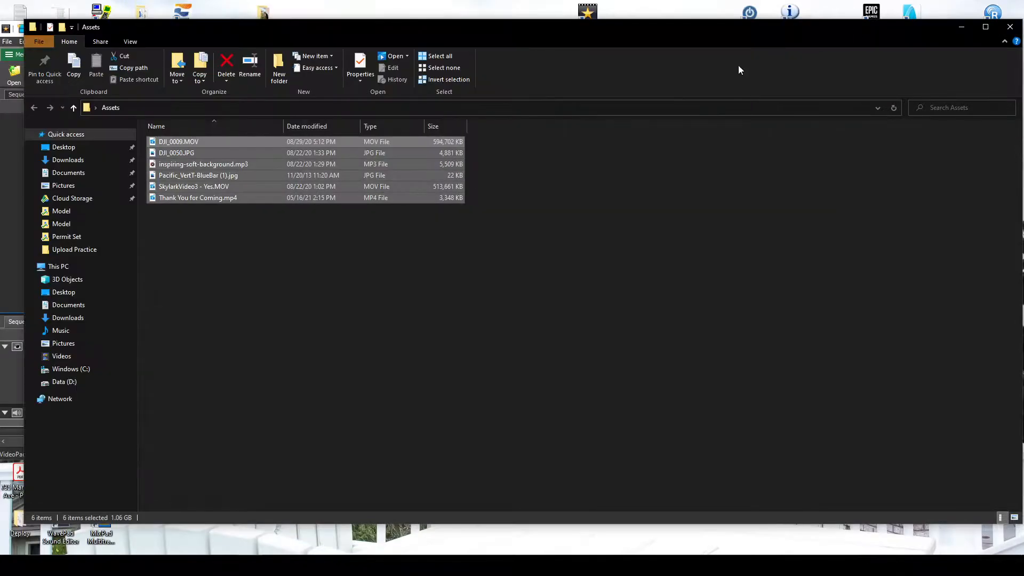
pyautogui.doubleClick(250, 27)
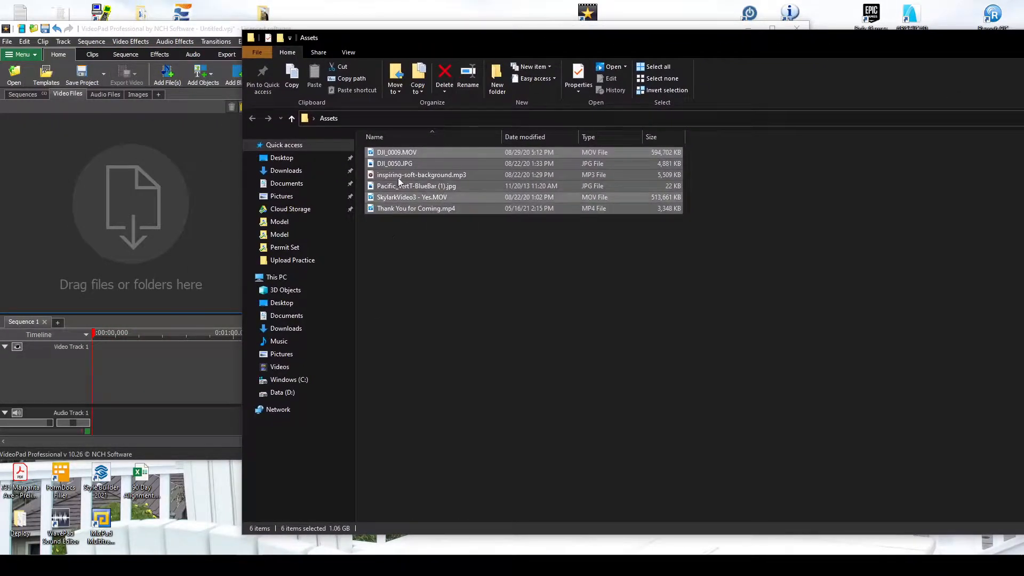
pyautogui.moveTo(397, 152); pyautogui.dragTo(156, 213)
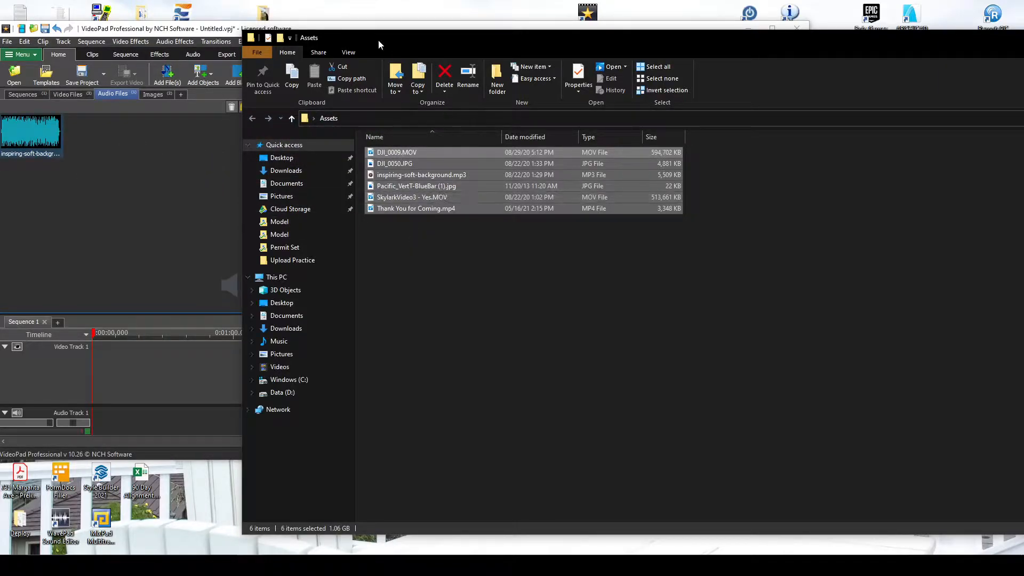
pyautogui.click(328, 29)
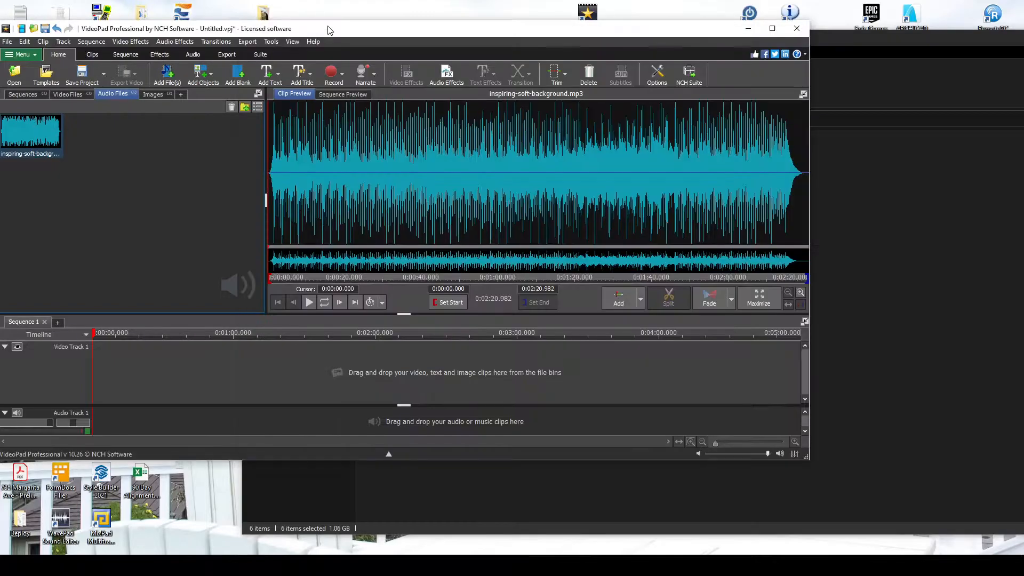
pyautogui.doubleClick(328, 29)
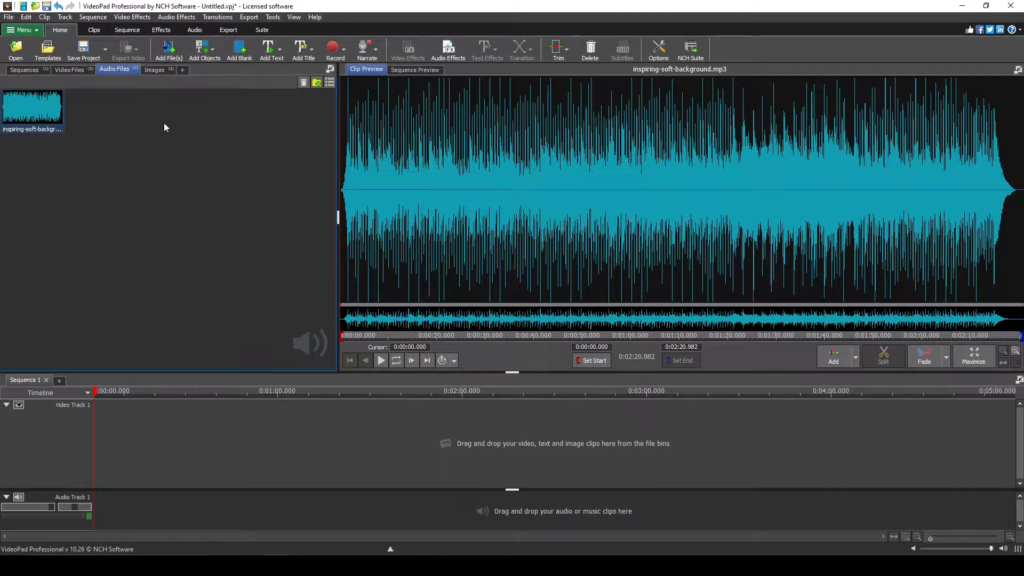
# Check how the imported files are sorted into the video, audio and image bins.
pyautogui.click(78, 70)
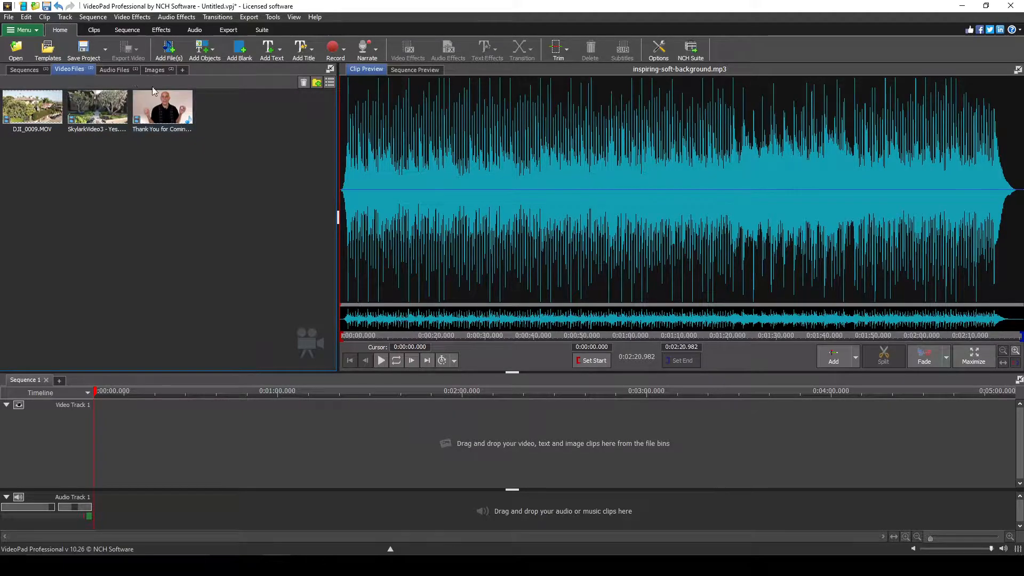
pyautogui.click(128, 69)
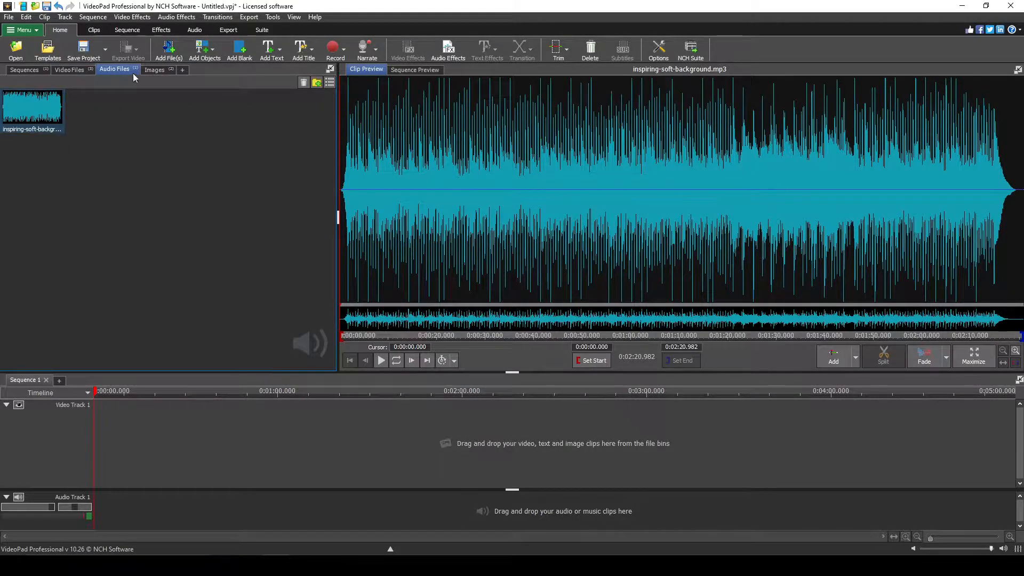
pyautogui.click(154, 70)
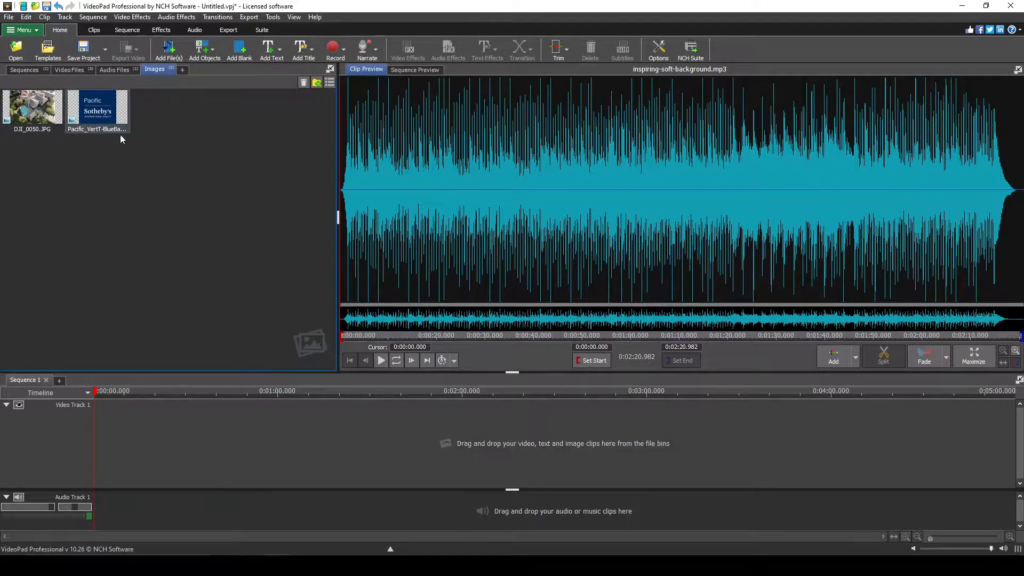
pyautogui.click(65, 70)
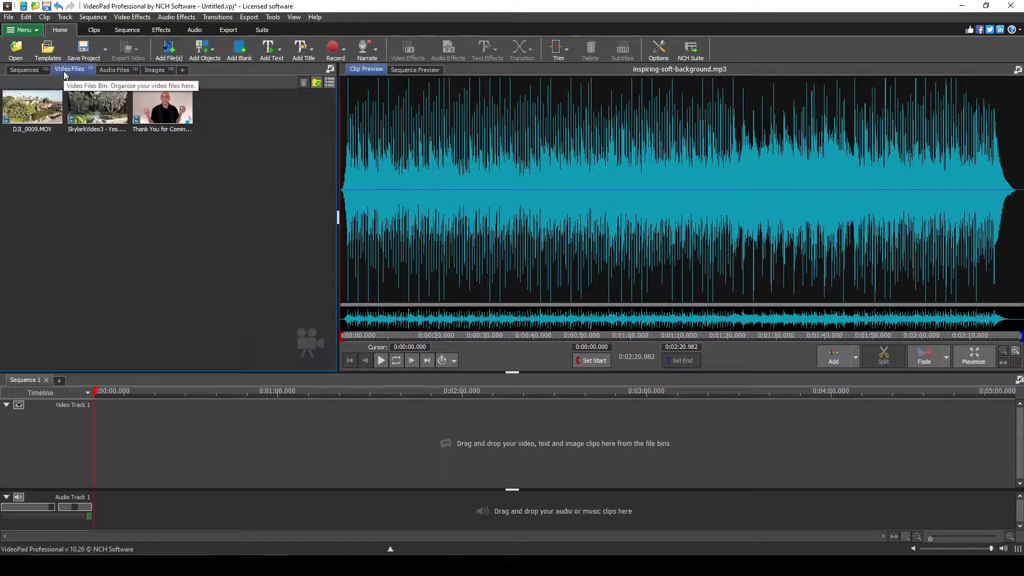
# Load DJI_0009.MOV into the clip preview and narrow the media bins pane to give the preview more room.
pyautogui.click(48, 113)
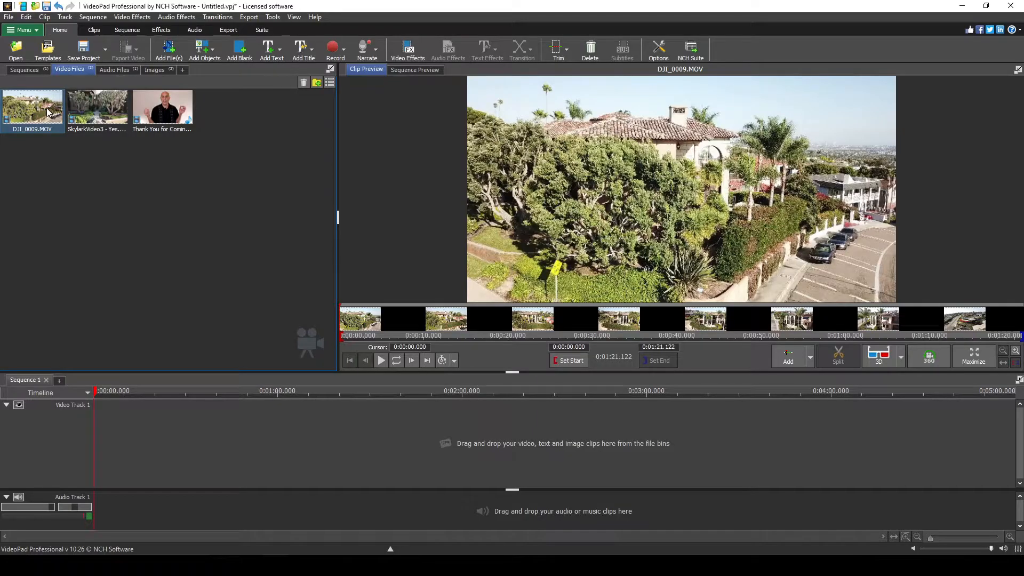
pyautogui.moveTo(339, 219); pyautogui.dragTo(223, 219)
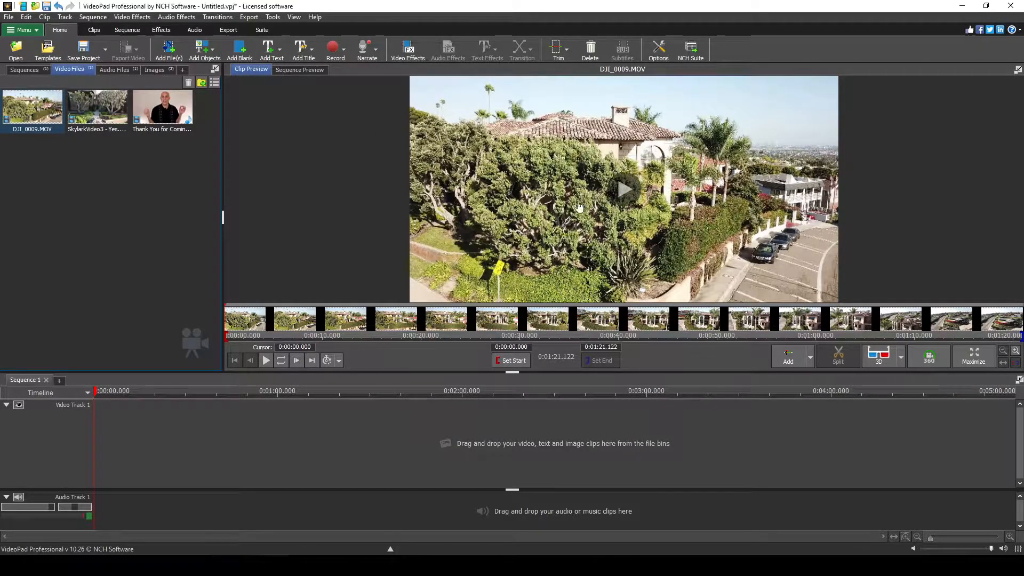
# Skim through DJI_0009.MOV by playing it from several points along the clip, and stop the playback.
pyautogui.click(404, 311)
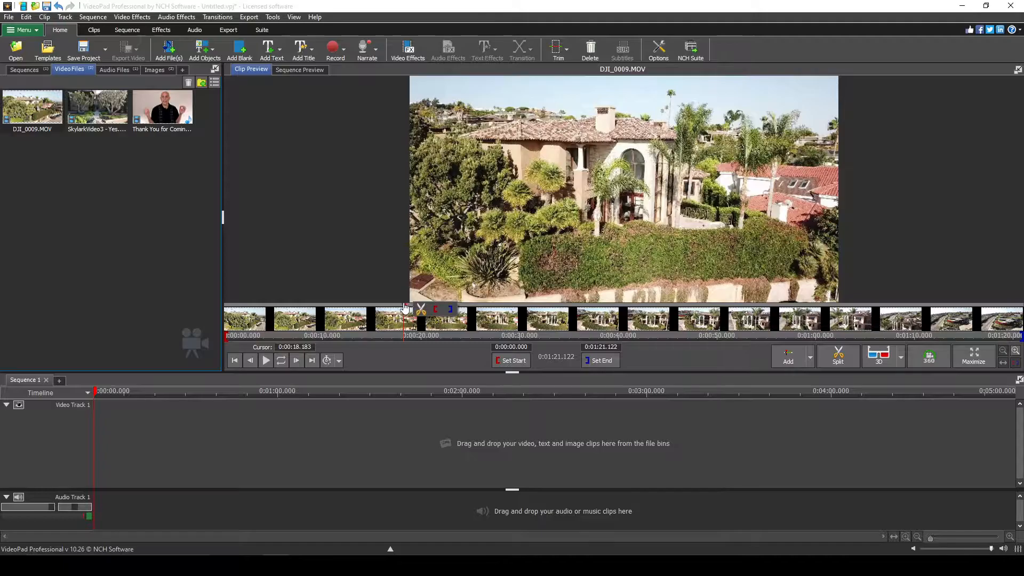
pyautogui.press('space')
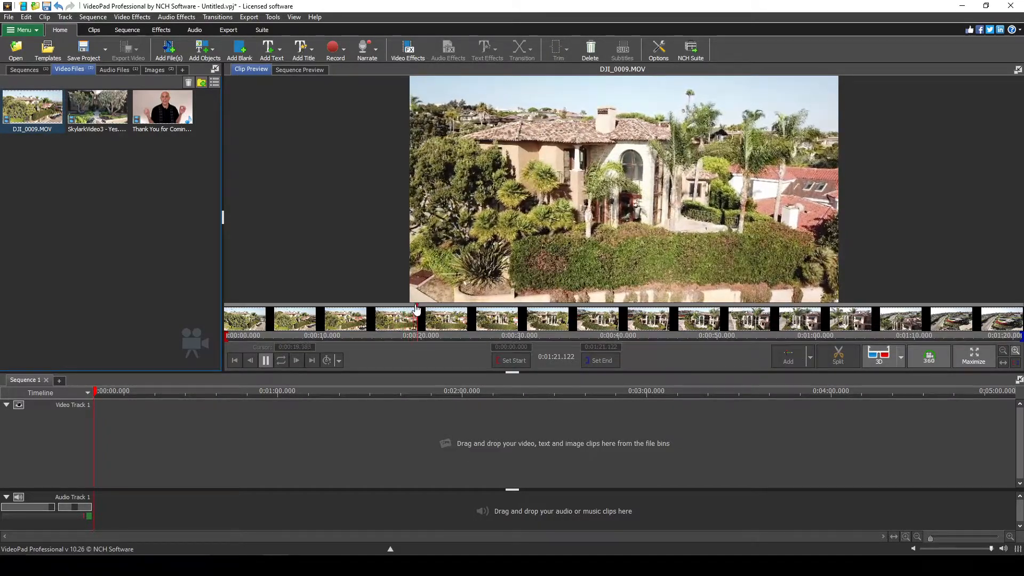
pyautogui.click(369, 317)
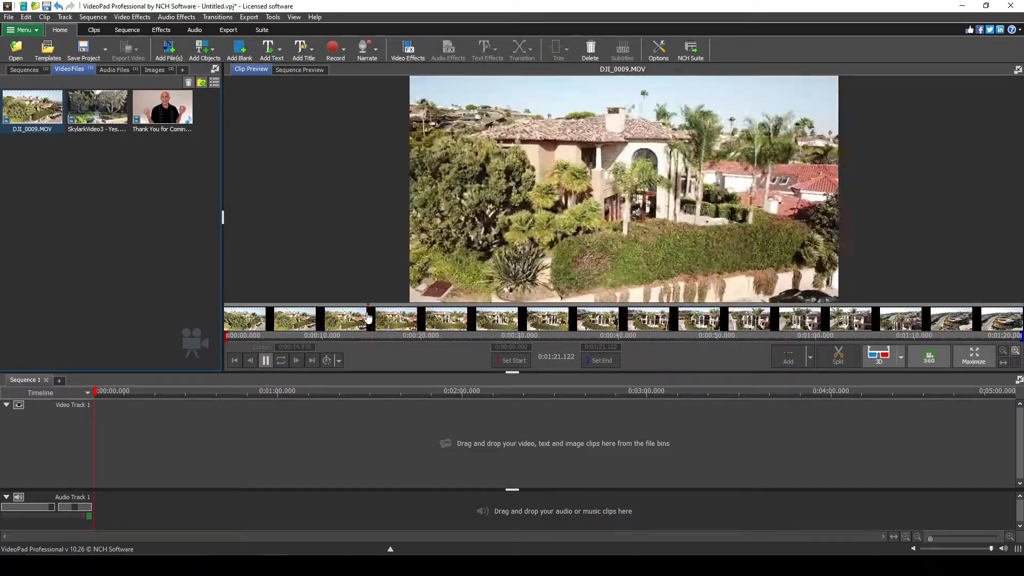
pyautogui.click(710, 314)
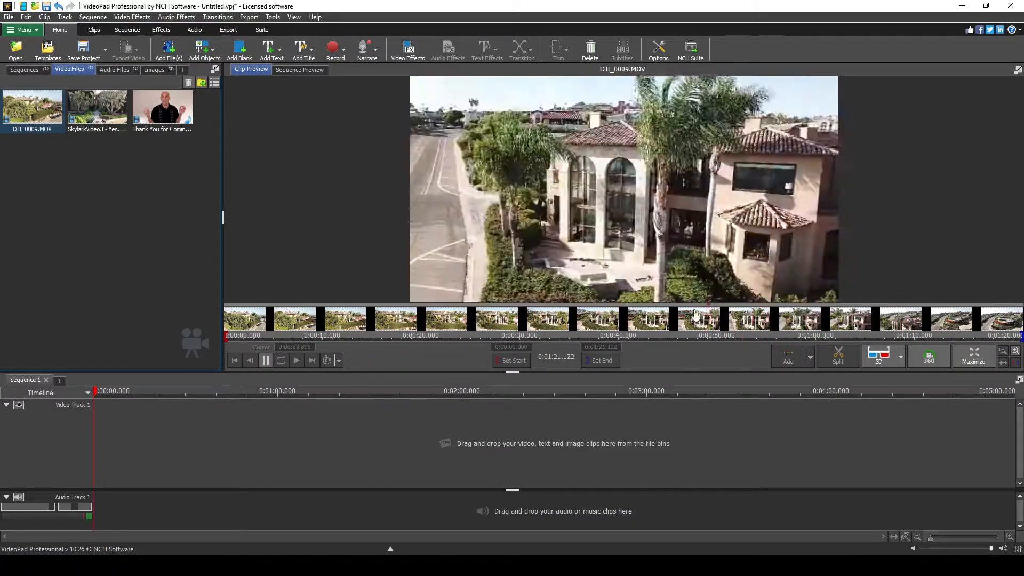
pyautogui.click(918, 323)
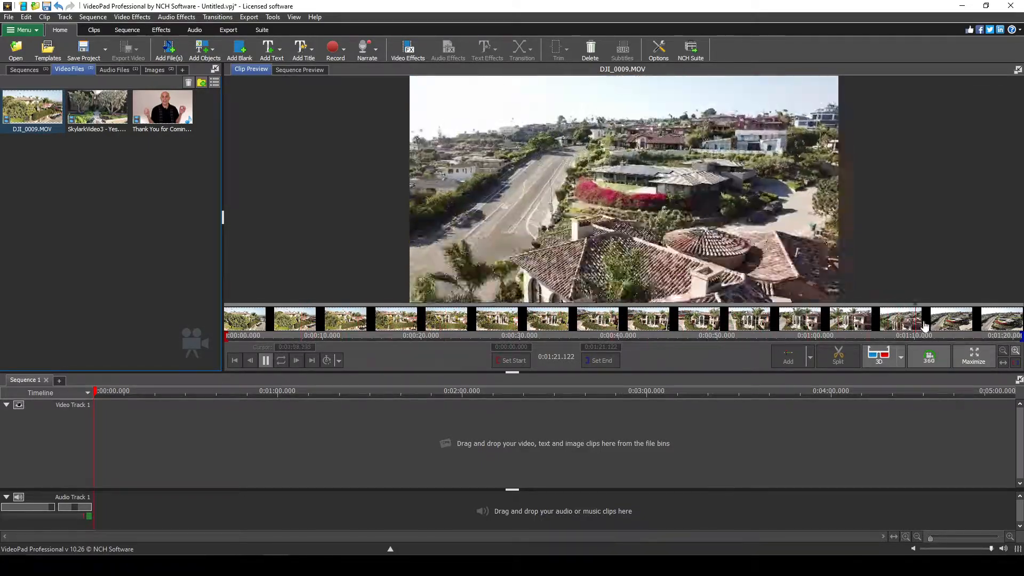
pyautogui.click(322, 319)
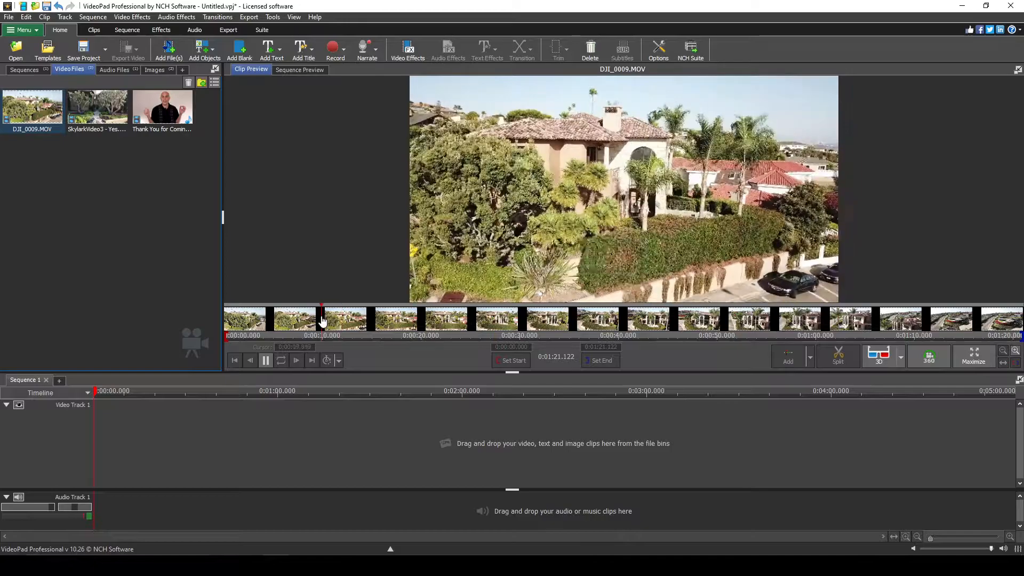
pyautogui.click(362, 314)
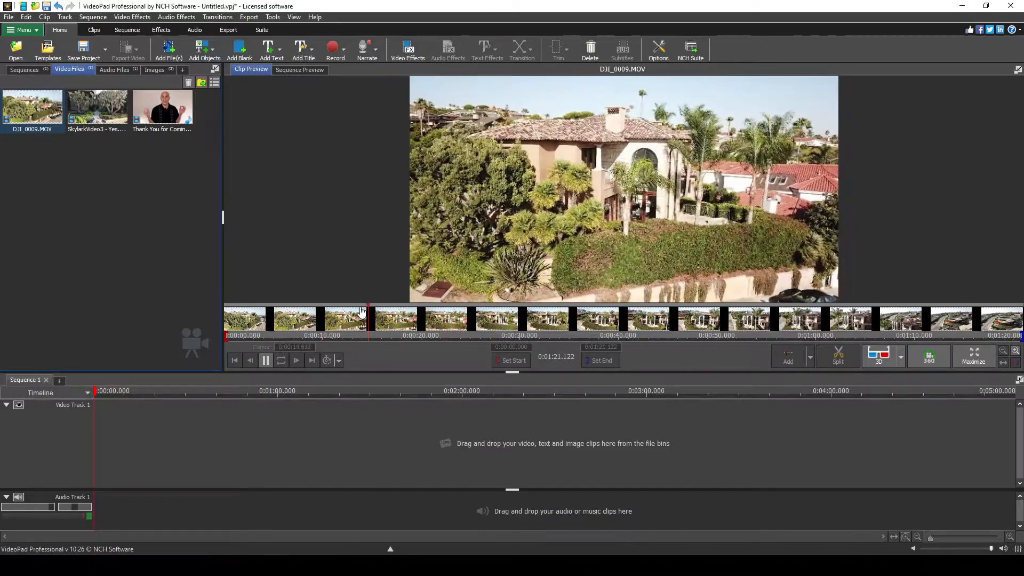
pyautogui.click(499, 261)
# Preview SkylarkVideo3 - Yes.MOV by scrubbing forward and back through the clip.
pyautogui.click(97, 106)
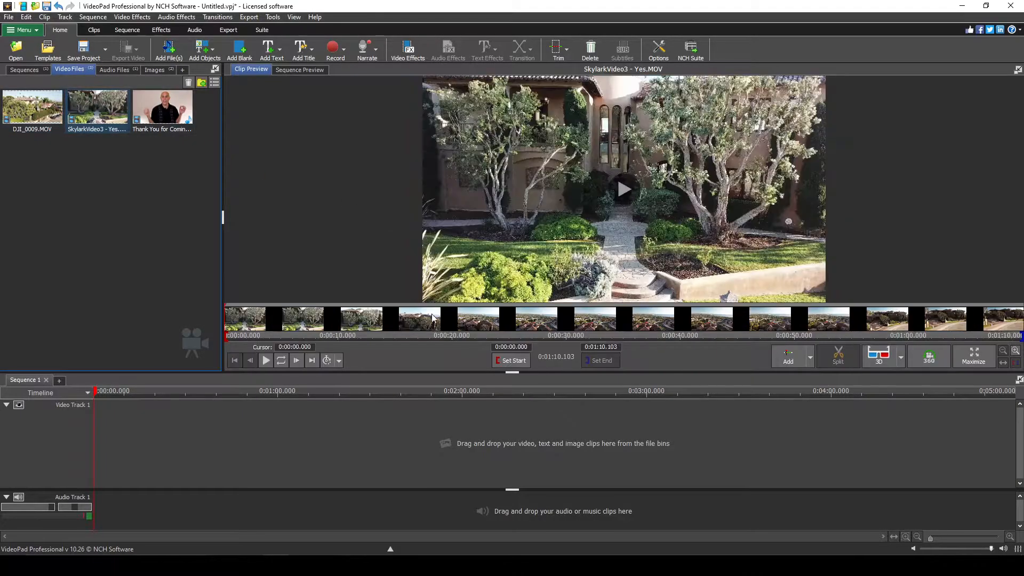
pyautogui.click(454, 314)
pyautogui.moveTo(455, 307); pyautogui.dragTo(730, 305)
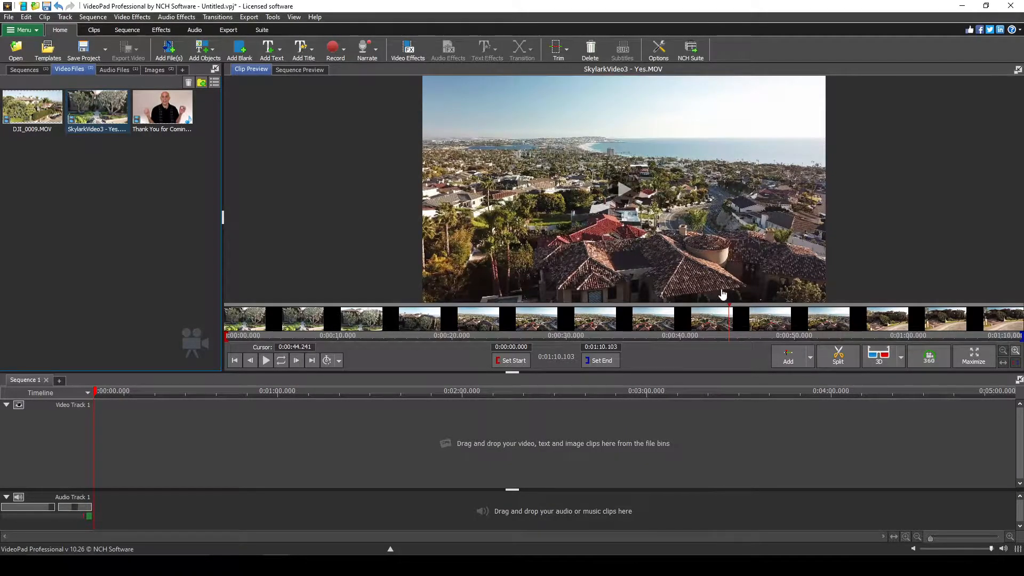
pyautogui.moveTo(728, 306); pyautogui.dragTo(327, 267)
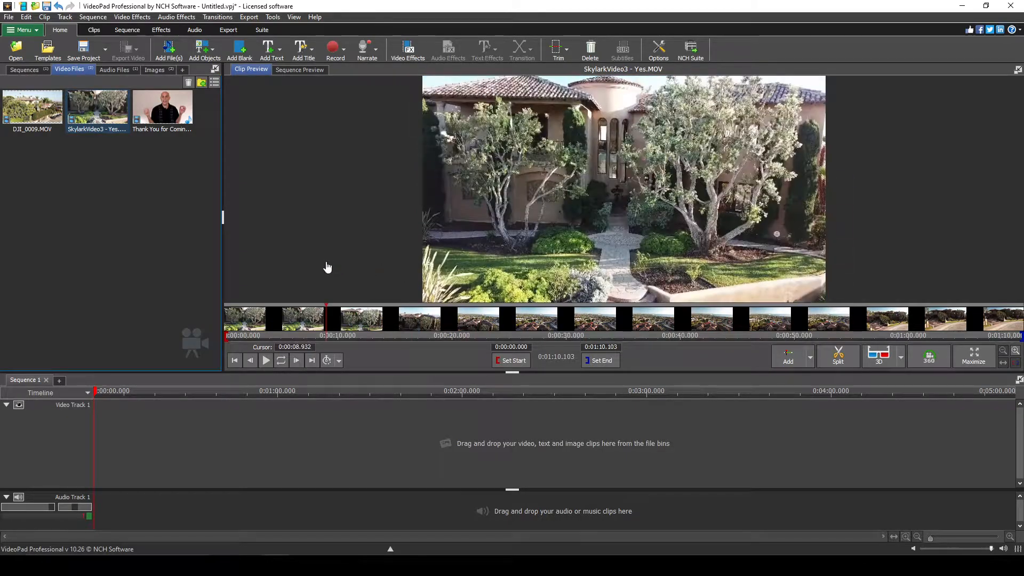
# Preview the inspiring-soft-background.mp3 audio and the two images, DJI_0050.JPG and the Pacific Sotheby's logo.
pyautogui.click(114, 69)
pyautogui.click(51, 110)
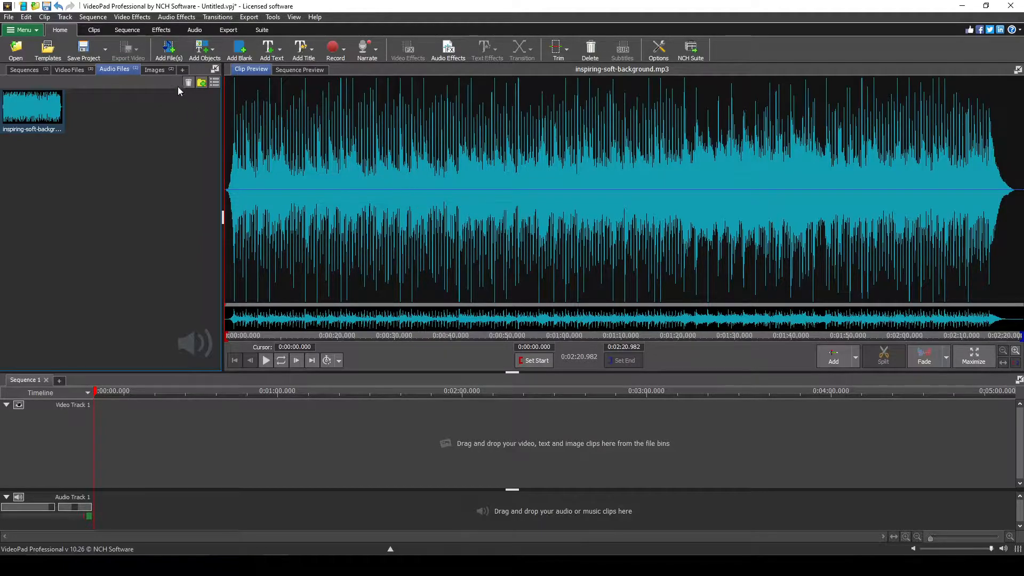
pyautogui.click(148, 70)
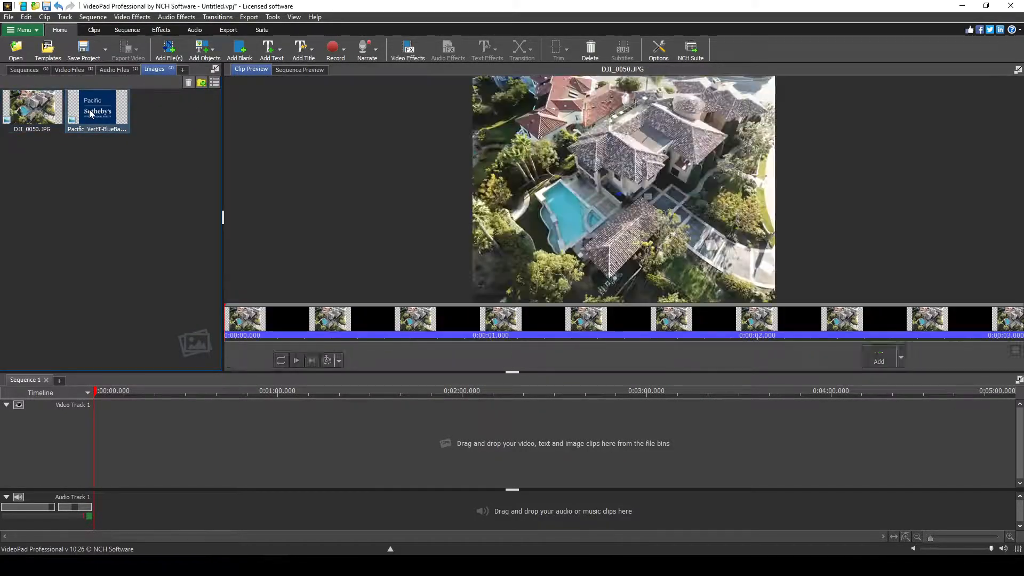
pyautogui.click(90, 112)
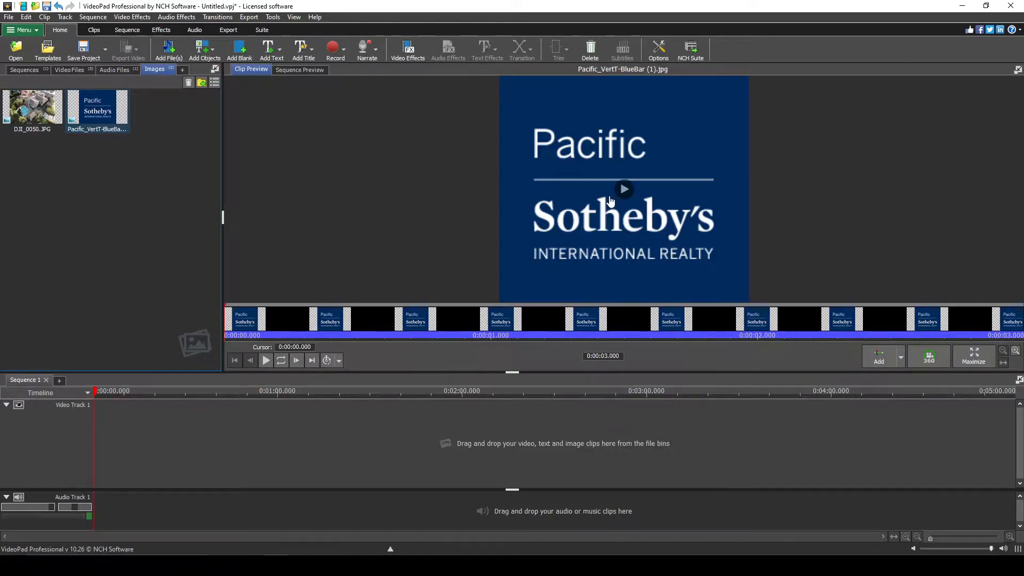
pyautogui.click(34, 109)
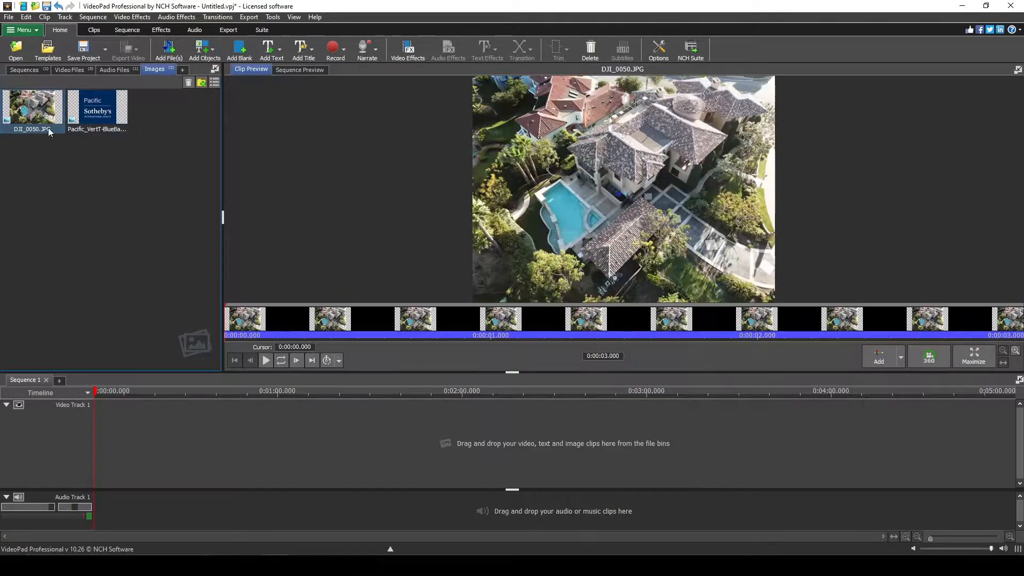
pyautogui.click(106, 111)
pyautogui.click(38, 110)
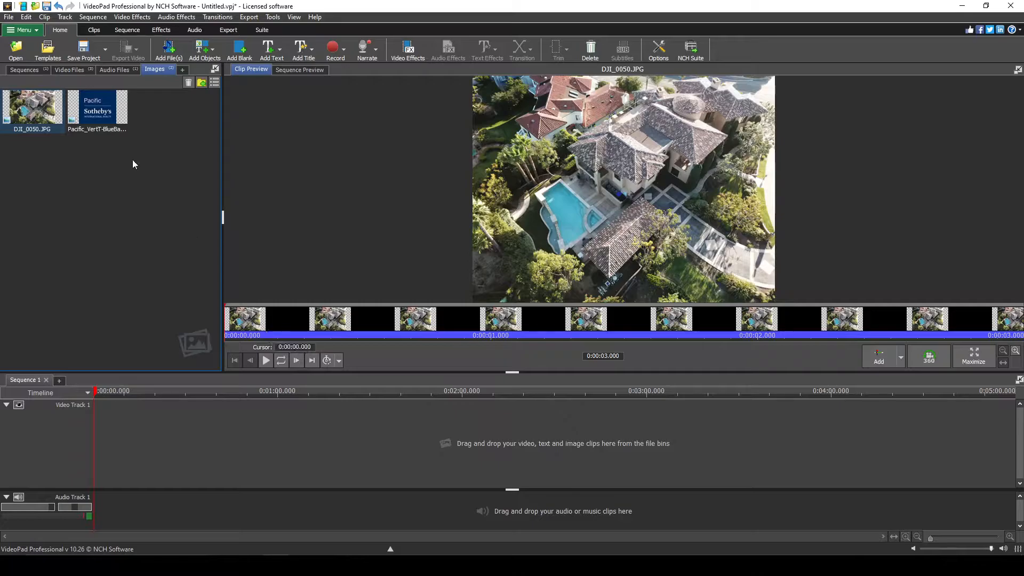
# Set the start point of the DJI_0009.MOV clip to 0:00:10.066 in the clip preview.
pyautogui.click(70, 70)
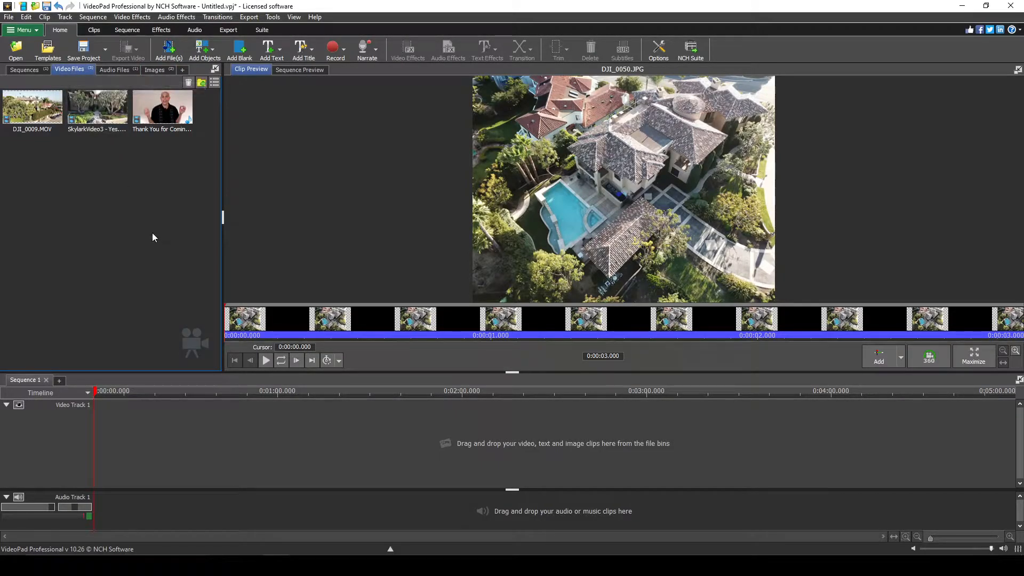
pyautogui.click(41, 113)
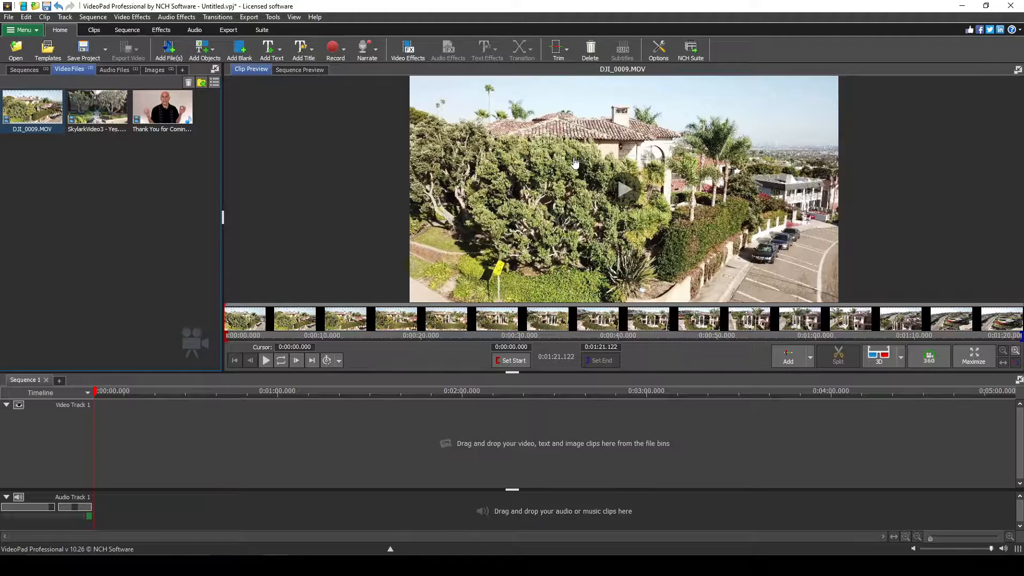
pyautogui.click(432, 314)
pyautogui.moveTo(436, 316); pyautogui.dragTo(325, 314)
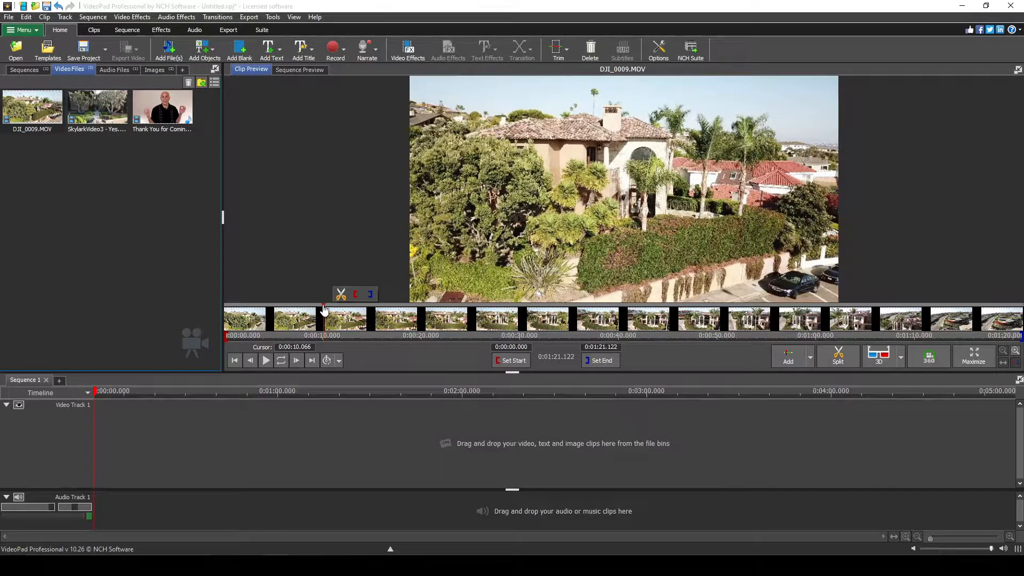
pyautogui.click(507, 361)
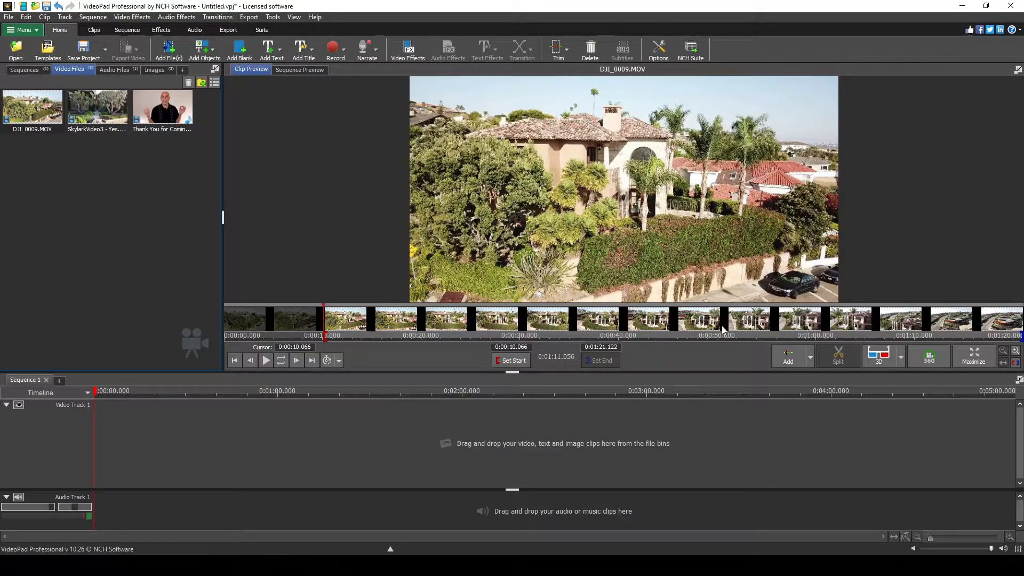
# Set the end point of the DJI_0009.MOV clip to 0:00:49.680 and add the trimmed clip to the sequence.
pyautogui.click(616, 317)
pyautogui.moveTo(615, 317); pyautogui.dragTo(715, 309)
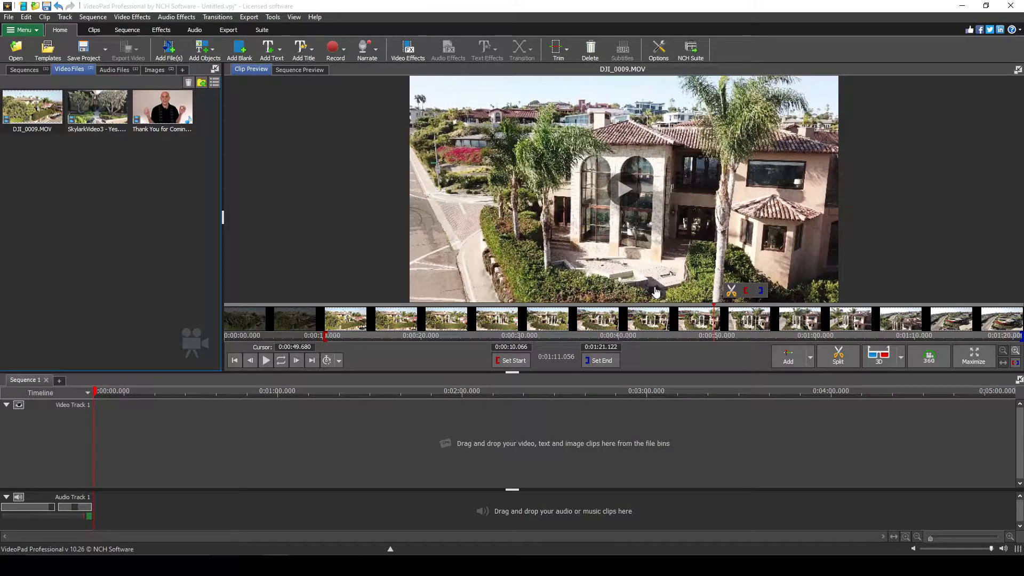
pyautogui.click(603, 361)
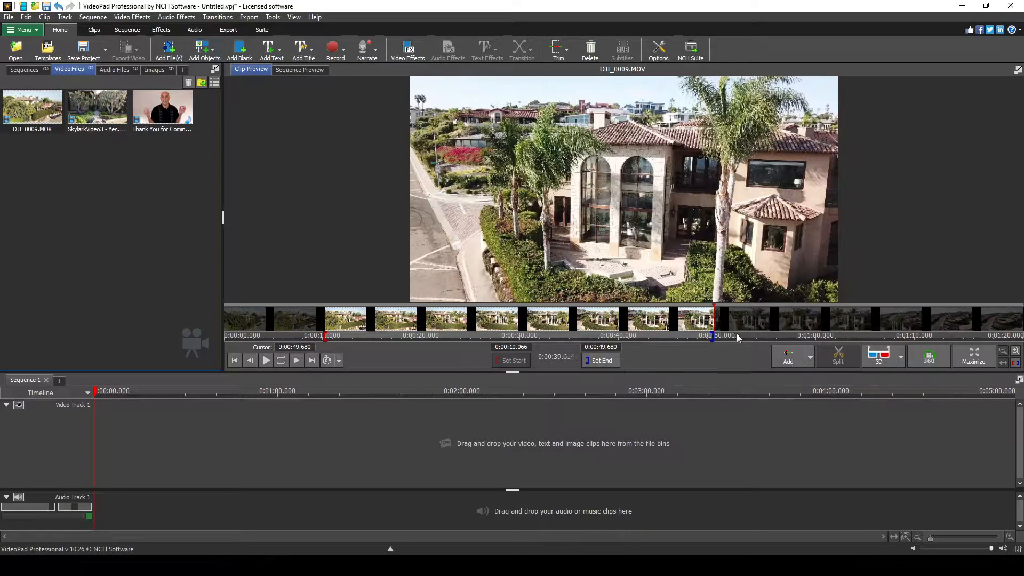
pyautogui.click(789, 357)
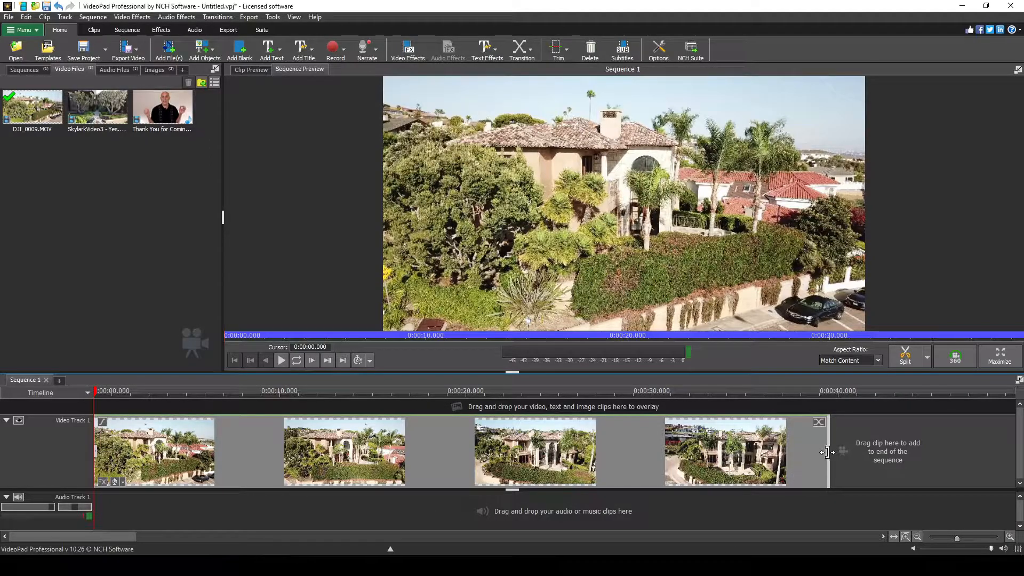
# Play the sequence from its beginning for about 11 seconds, and stop the playback.
pyautogui.moveTo(959, 541); pyautogui.dragTo(932, 542)
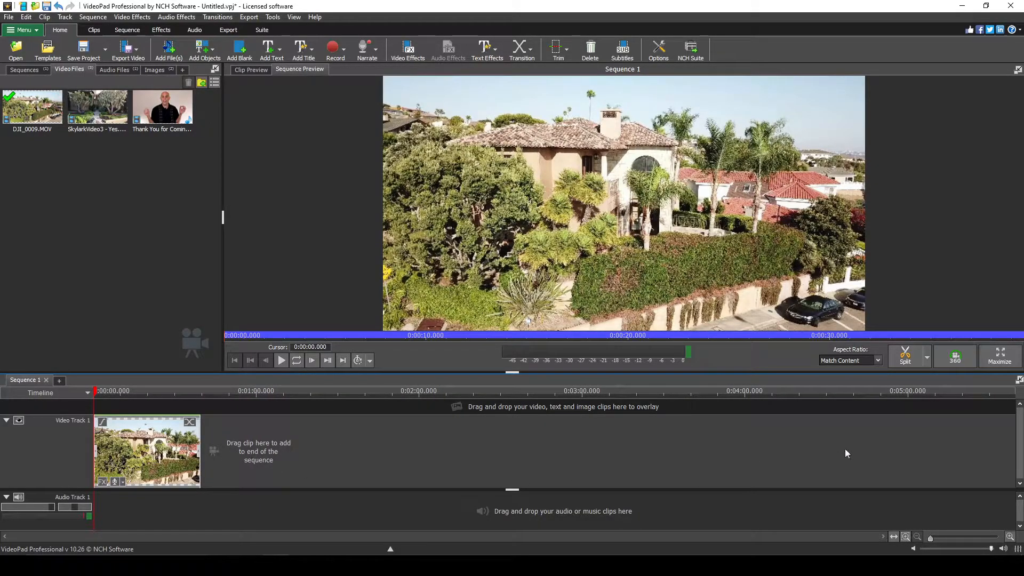
pyautogui.moveTo(932, 540)
pyautogui.mouseDown()
pyautogui.moveTo(975, 539)
pyautogui.moveTo(951, 539)
pyautogui.mouseUp()
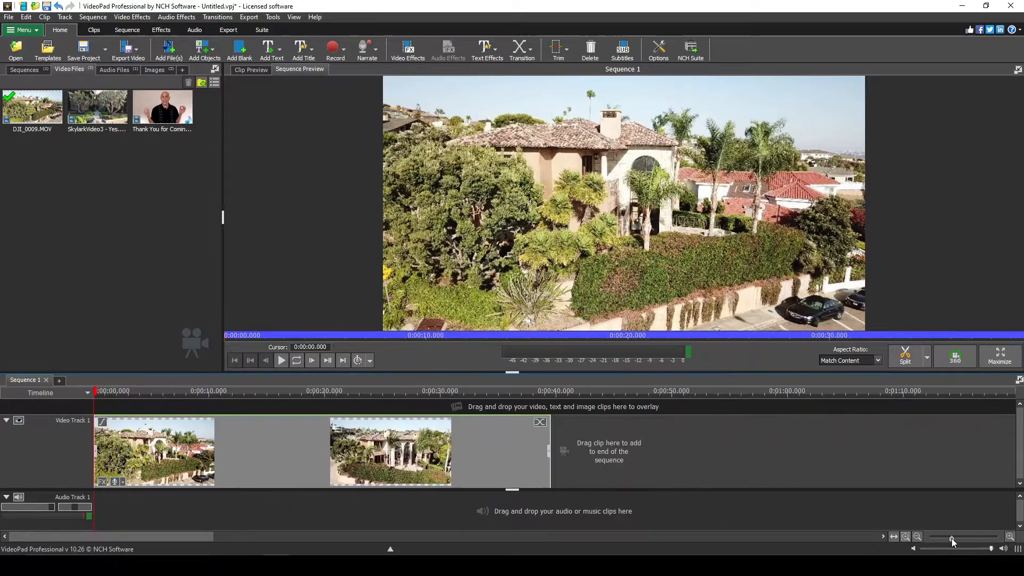
pyautogui.click(895, 536)
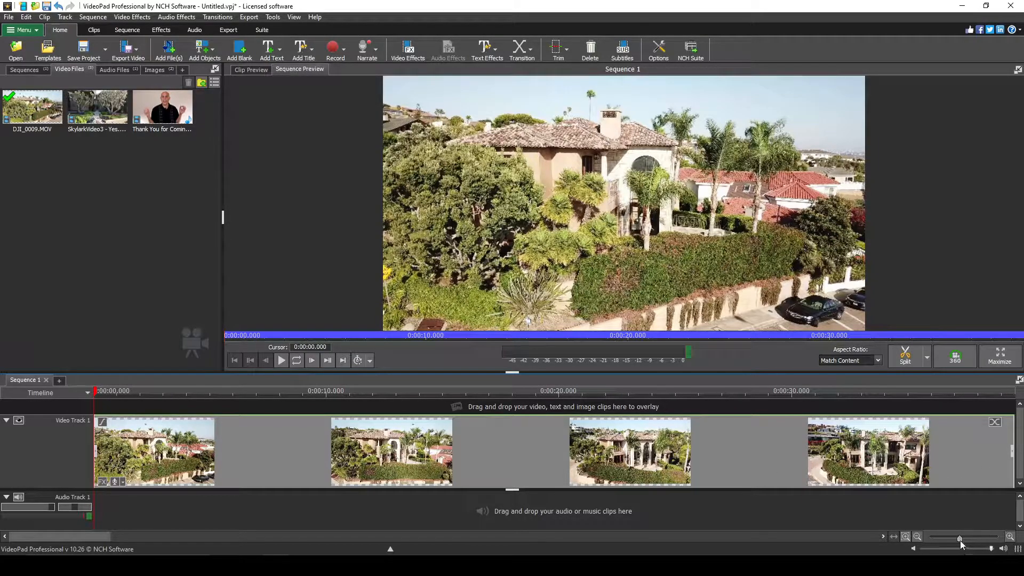
pyautogui.moveTo(959, 538); pyautogui.dragTo(942, 539)
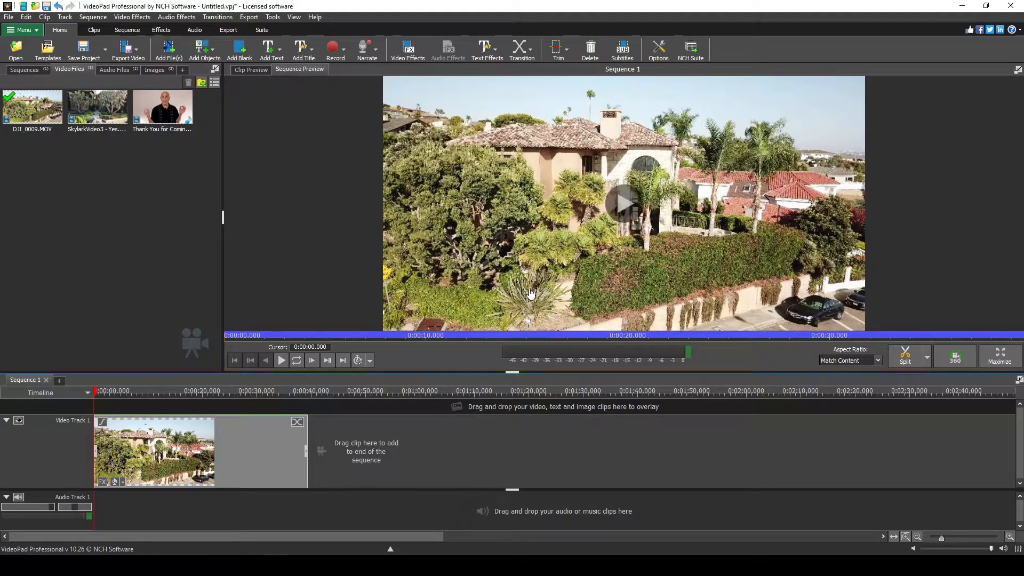
pyautogui.click(619, 204)
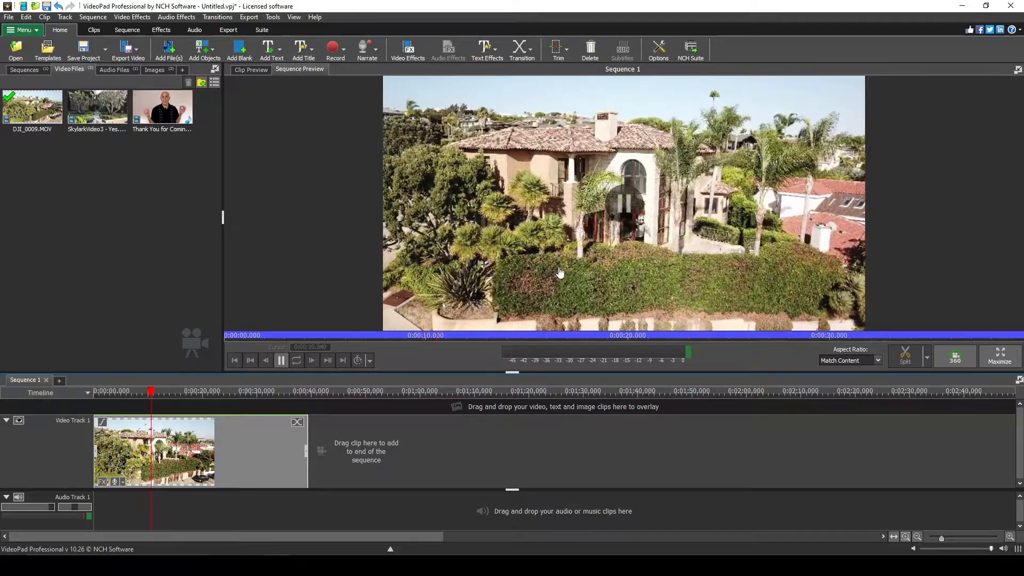
pyautogui.click(560, 273)
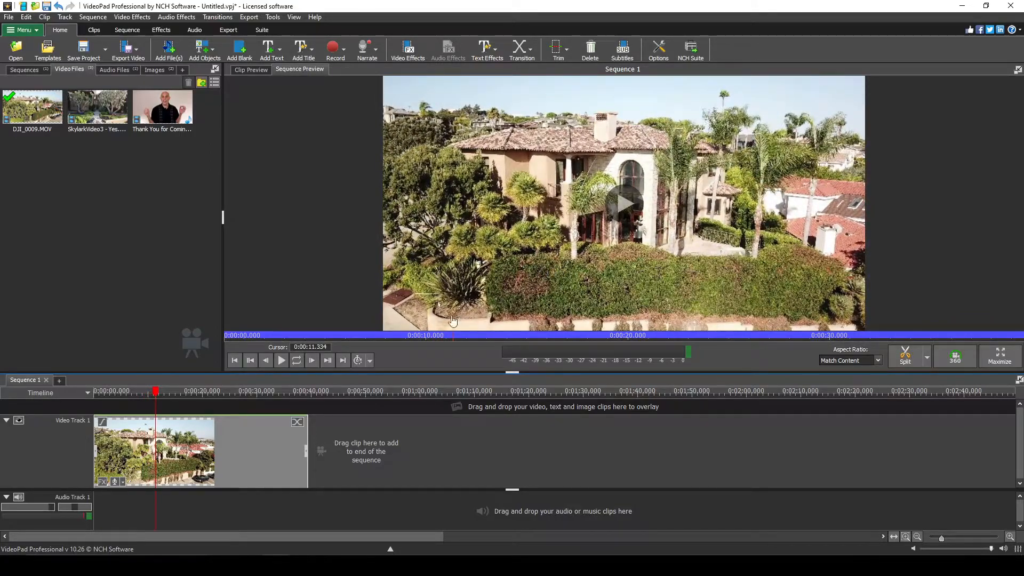
# Set the start point of the SkylarkVideo3 - Yes.MOV clip to 0:00:13.235 in the clip preview.
pyautogui.doubleClick(114, 120)
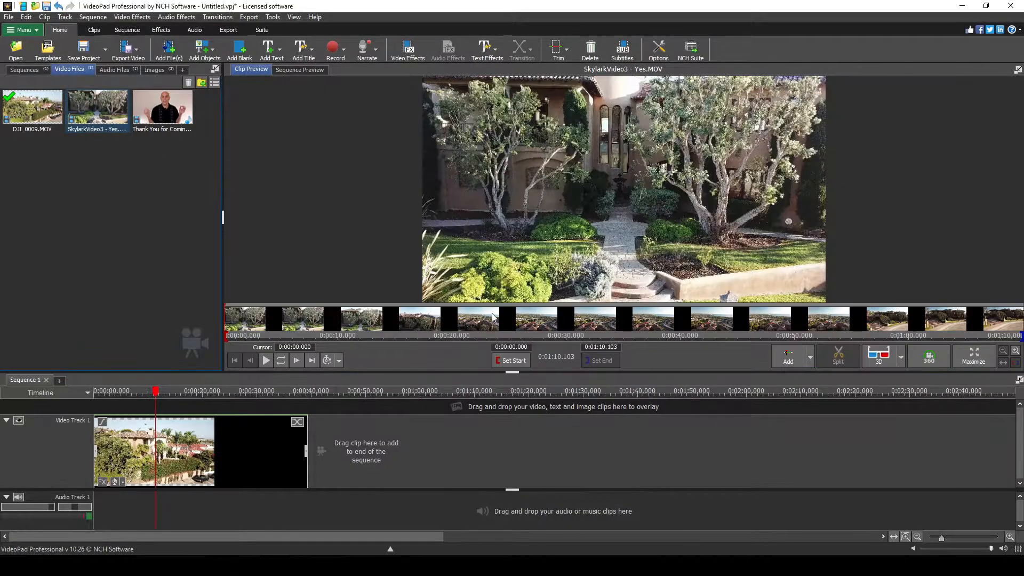
pyautogui.moveTo(350, 308); pyautogui.dragTo(377, 294)
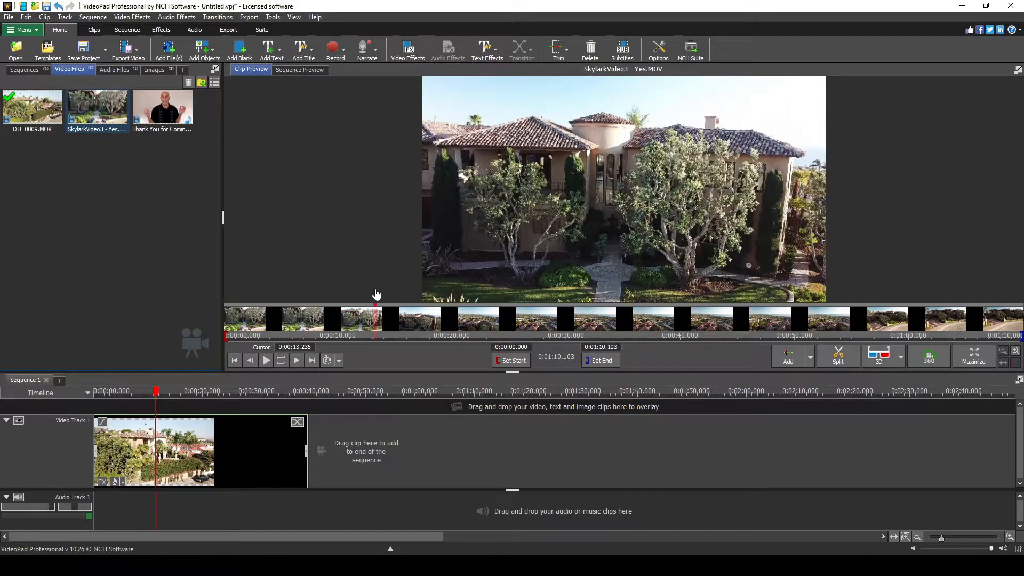
pyautogui.click(496, 362)
# Set the end point of SkylarkVideo3 - Yes.MOV to 0:00:20.577 and add the clip to the end of the sequence on Video Track 1.
pyautogui.click(683, 312)
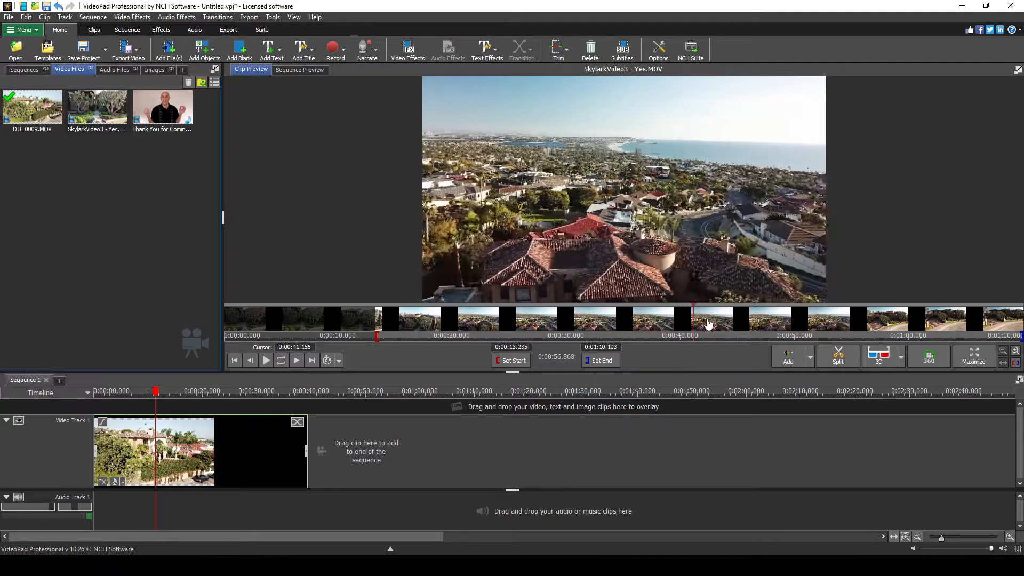
pyautogui.click(408, 314)
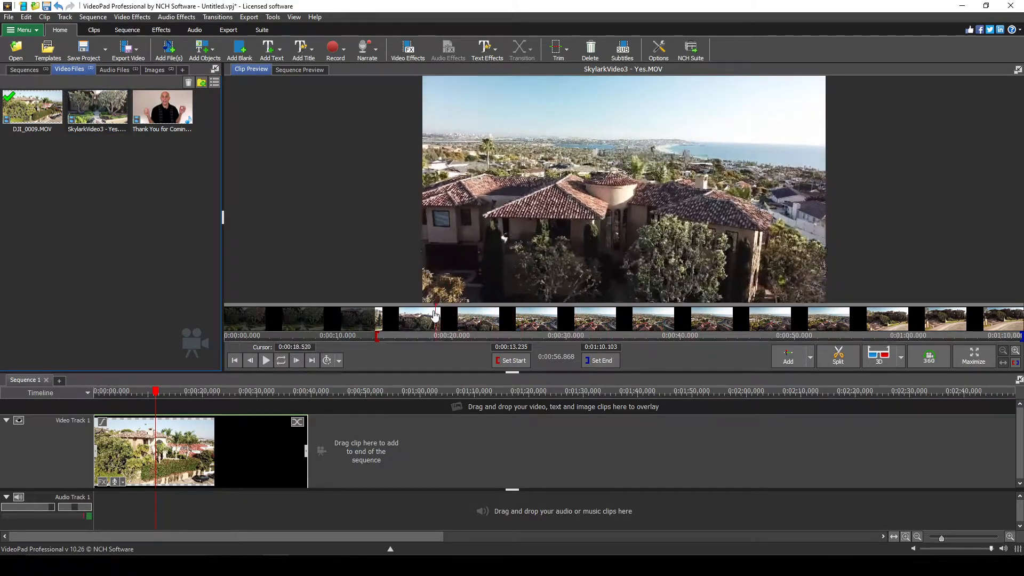
pyautogui.moveTo(409, 313); pyautogui.dragTo(460, 313)
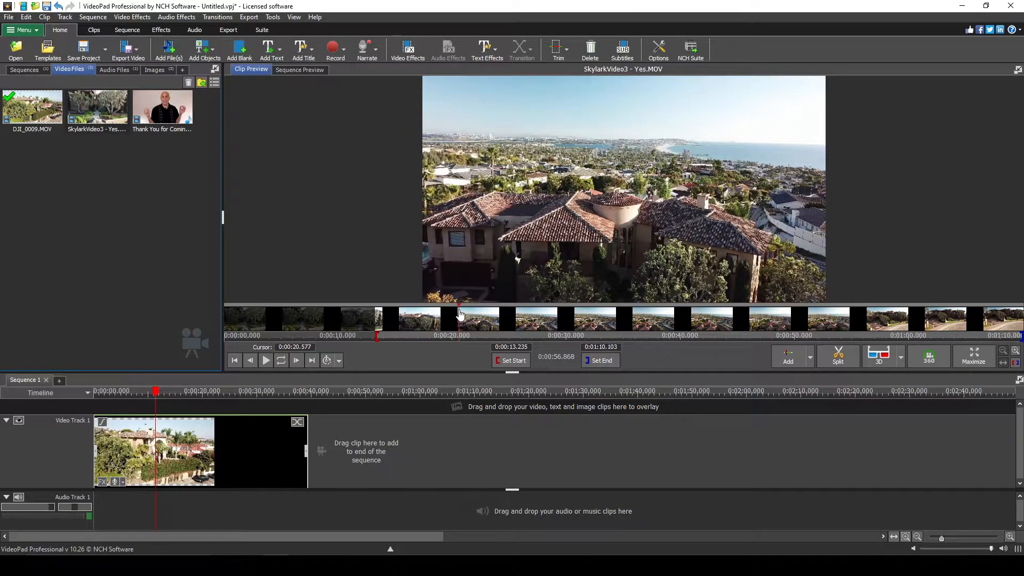
pyautogui.click(606, 362)
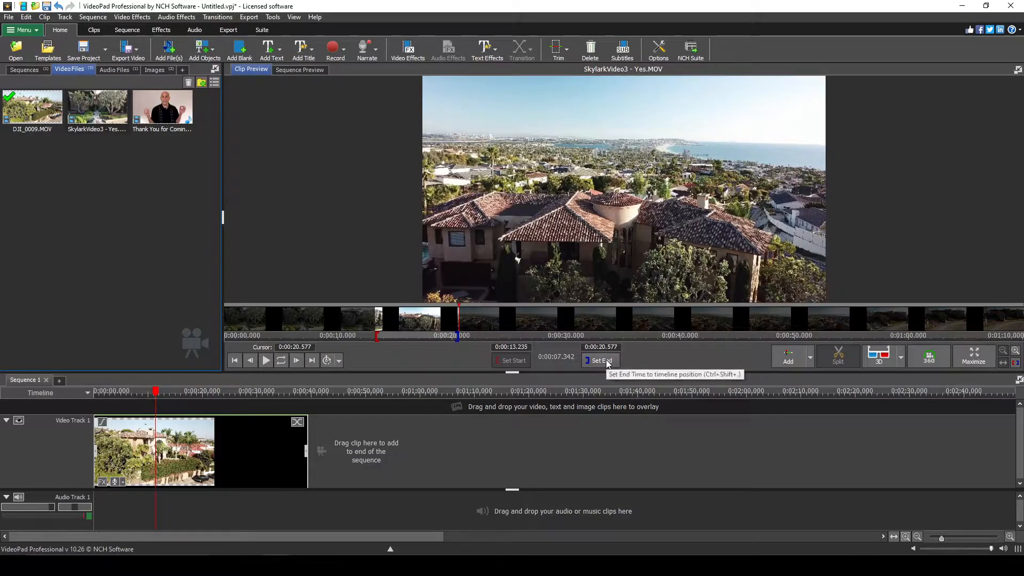
pyautogui.moveTo(539, 254); pyautogui.dragTo(354, 458)
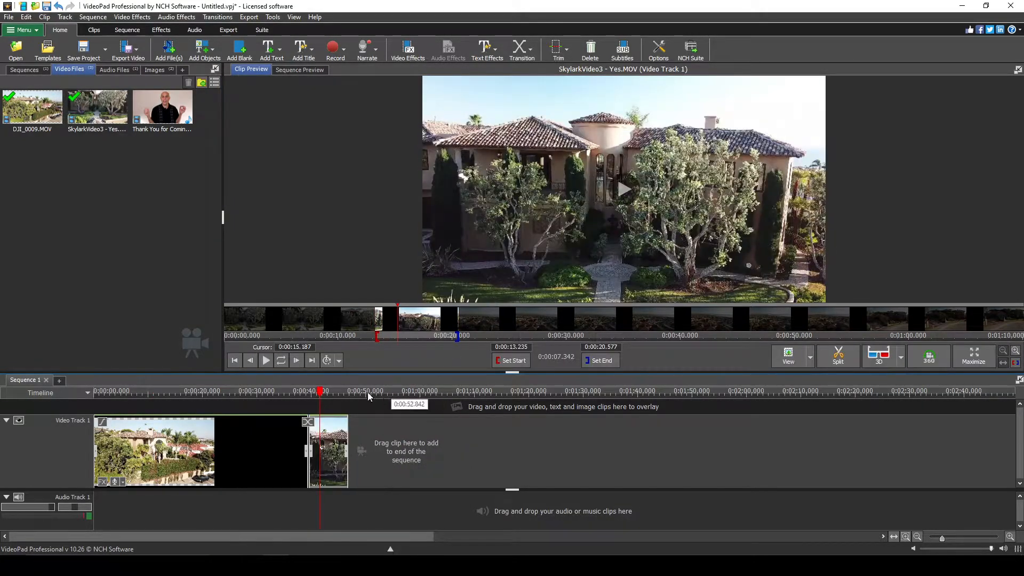
# Play the sequence from about 0:00:33.7 across the cut between the two clips to the end.
pyautogui.click(234, 406)
pyautogui.moveTo(233, 407); pyautogui.dragTo(276, 406)
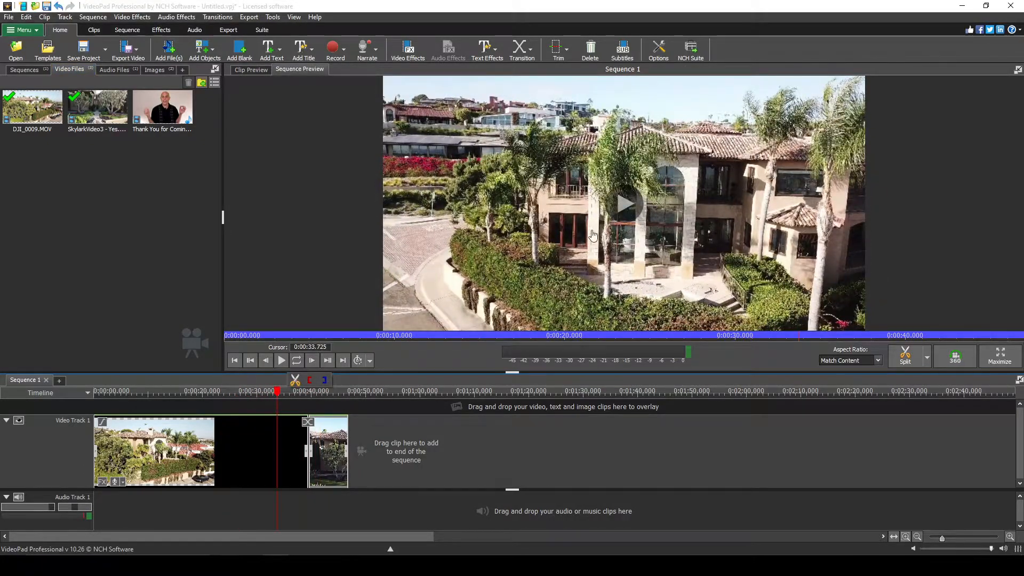
pyautogui.click(621, 211)
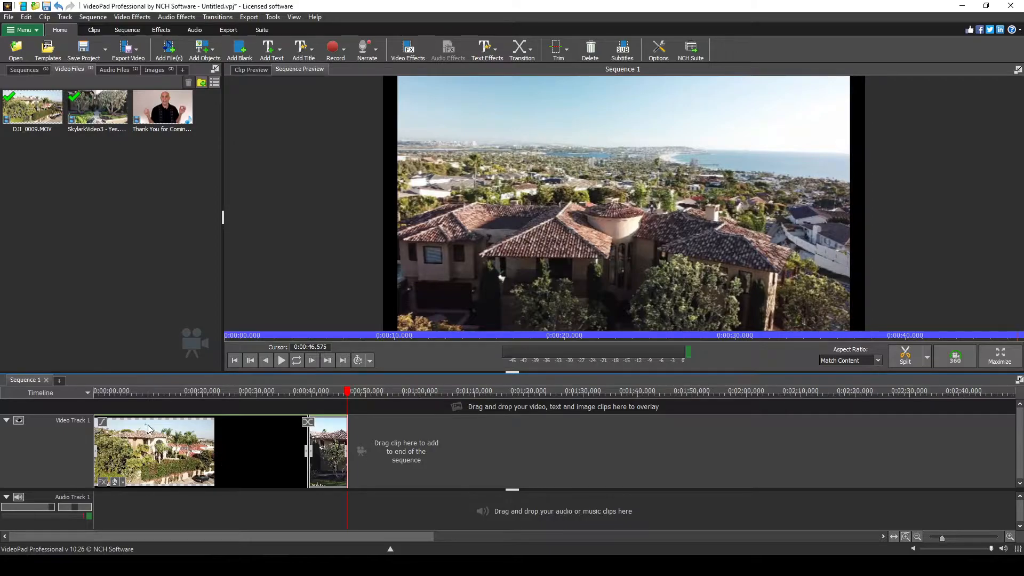
# Add a fade-in with a duration of 2 seconds to the first clip on Video Track 1.
pyautogui.moveTo(119, 434)
pyautogui.click(103, 424)
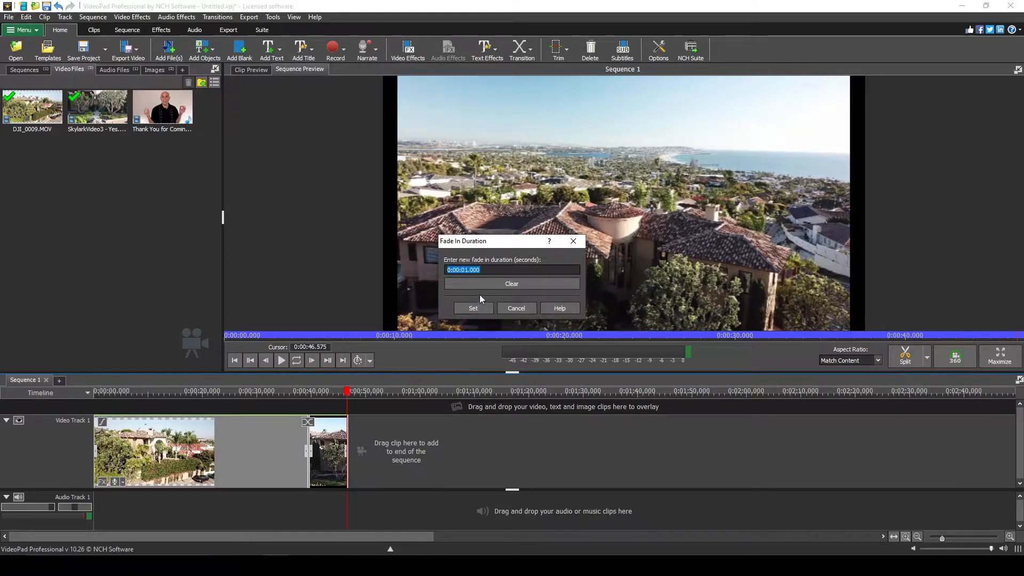
pyautogui.write('2')
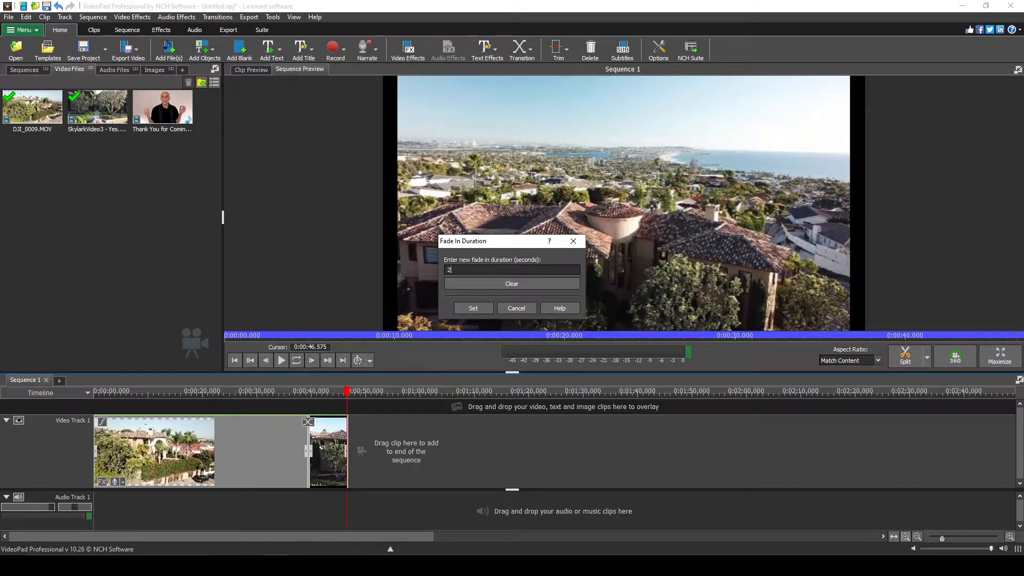
pyautogui.click(474, 308)
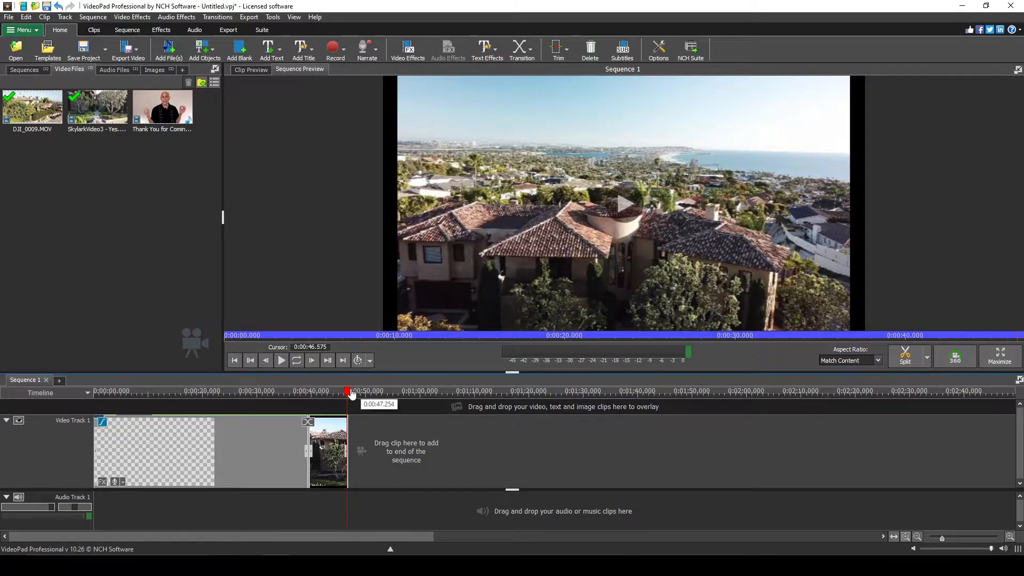
# Play the sequence from the start to review the opening fade-in, and stop the playback.
pyautogui.moveTo(347, 391); pyautogui.dragTo(77, 394)
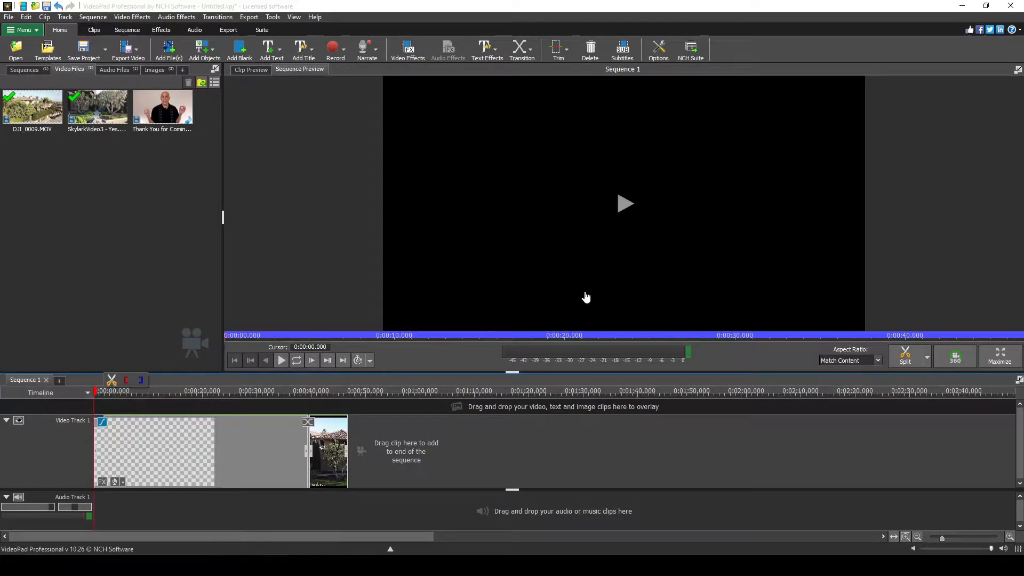
pyautogui.click(624, 211)
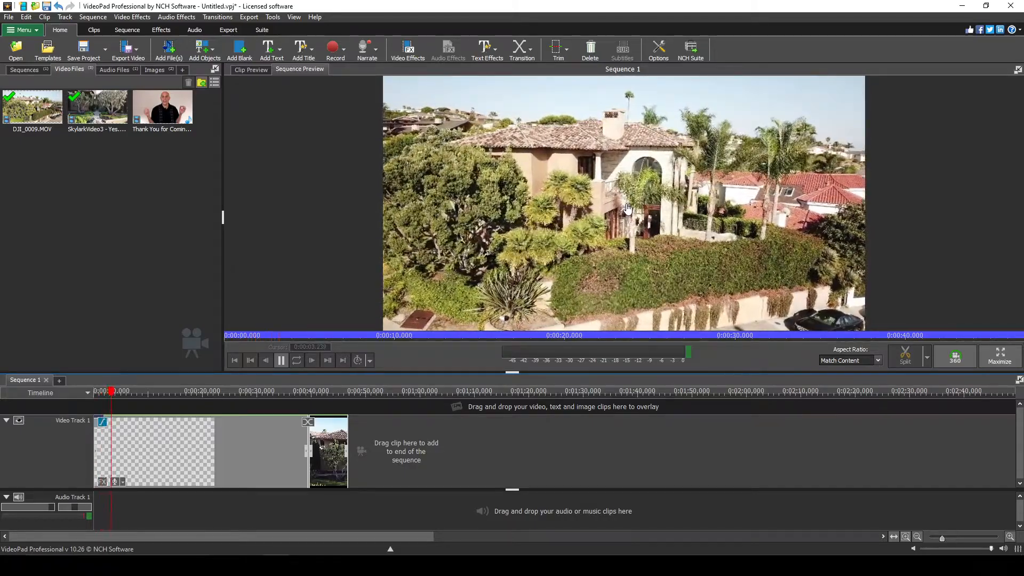
pyautogui.click(620, 201)
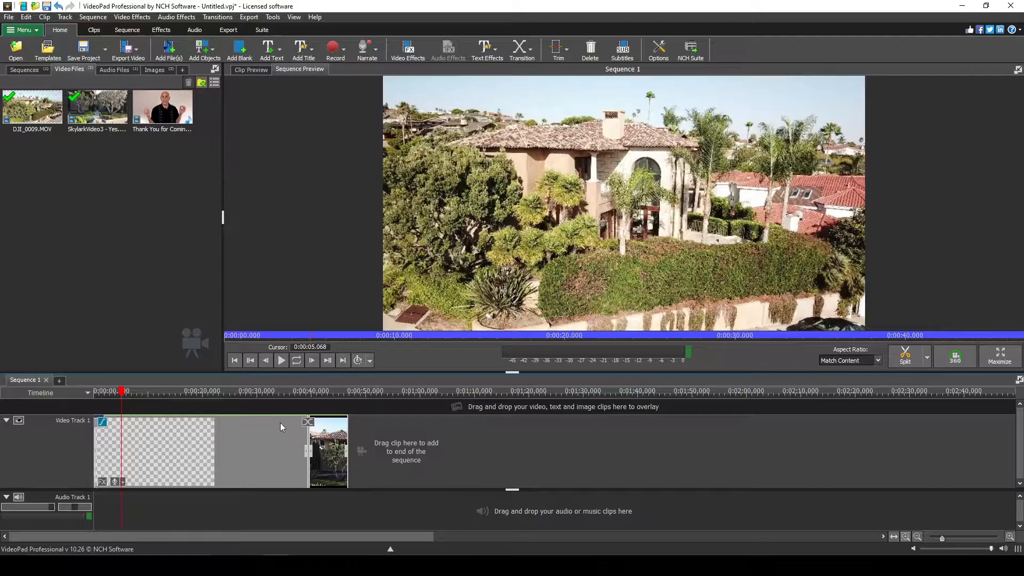
# Apply the Dissolve Rough transition between the two clips, and play the sequence across the cut to review it.
pyautogui.click(308, 422)
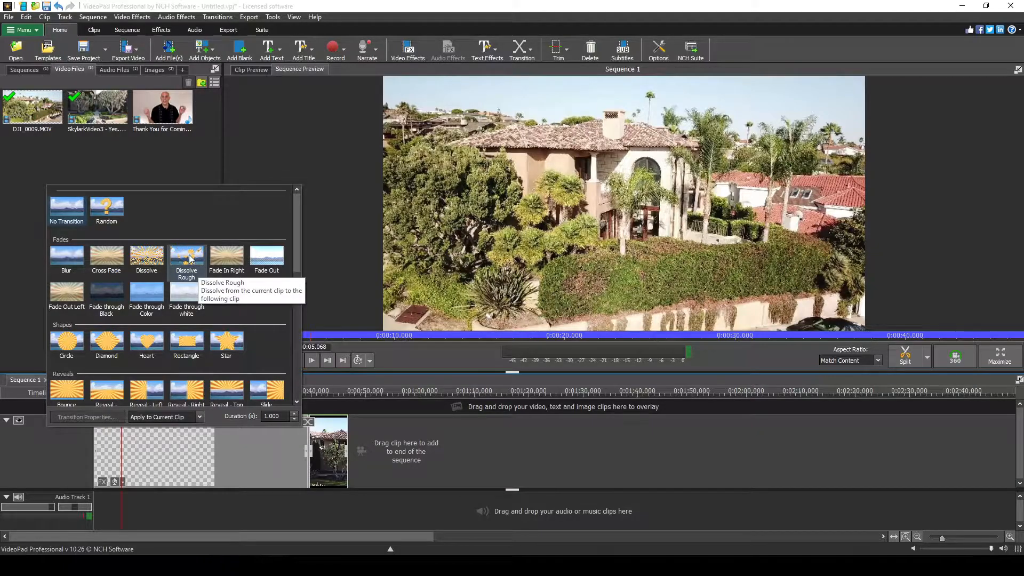
pyautogui.click(190, 254)
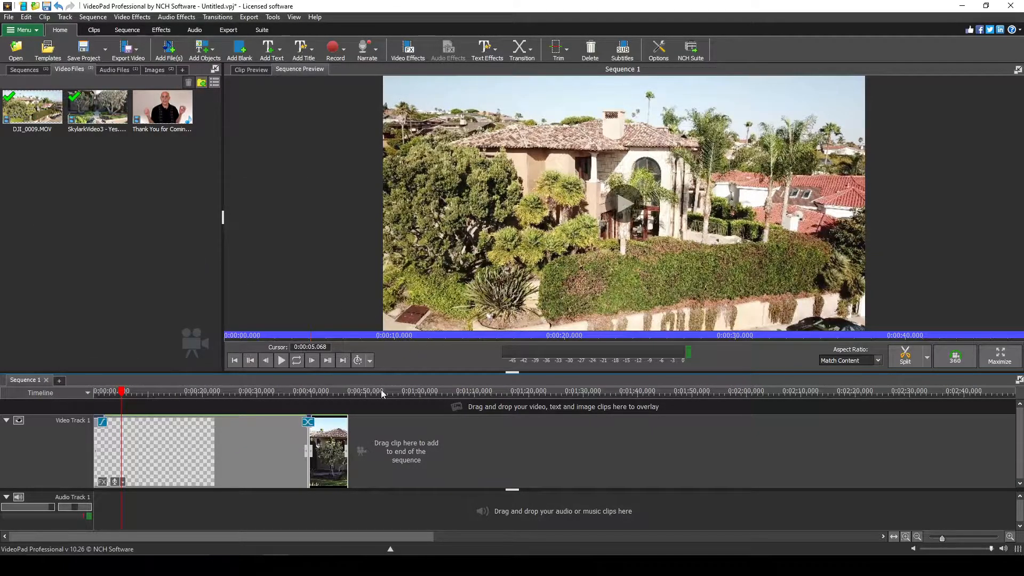
pyautogui.moveTo(123, 405); pyautogui.dragTo(285, 405)
pyautogui.click(726, 239)
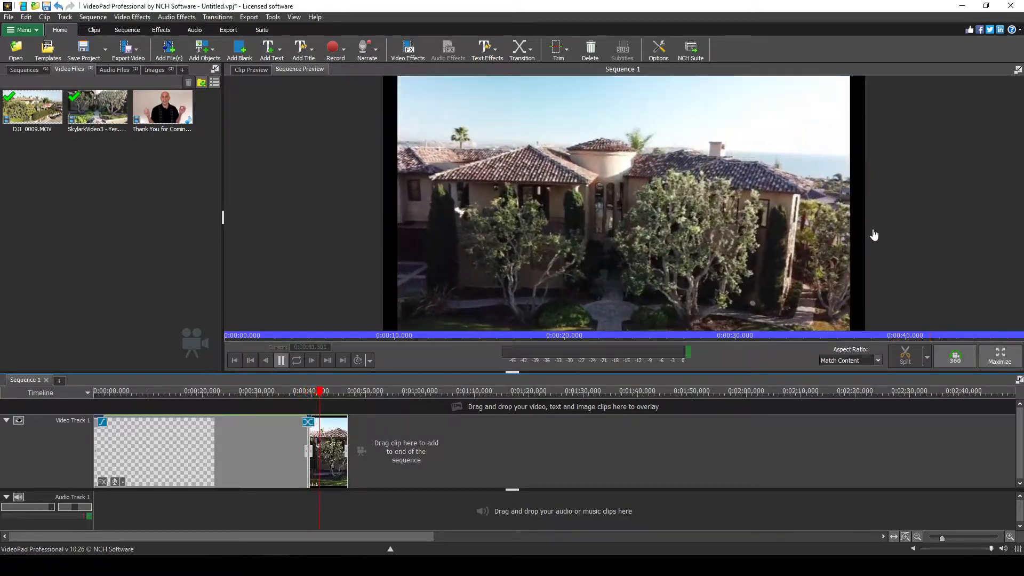
pyautogui.click(692, 248)
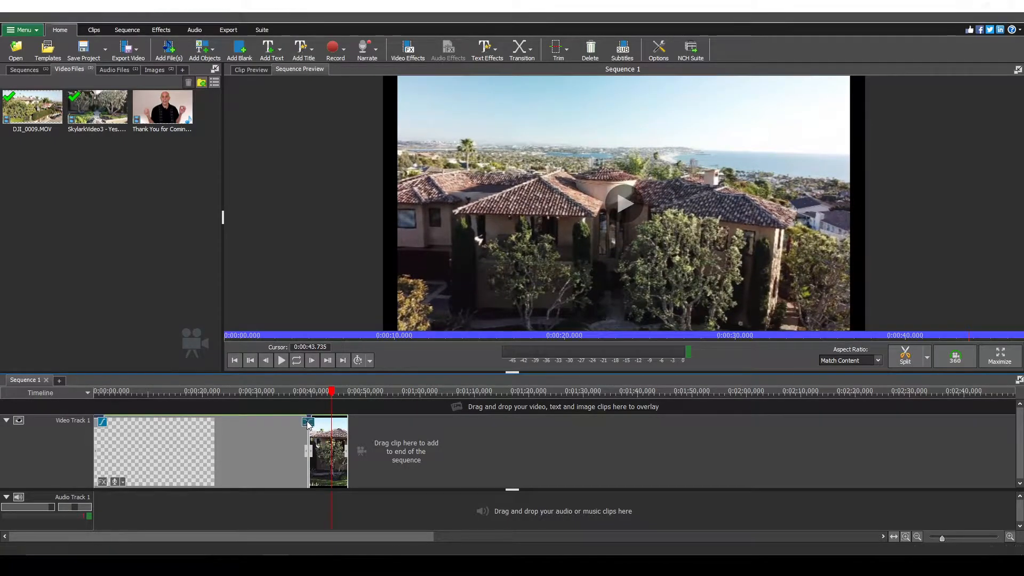
# Scrub back through the Dissolve Rough transition between the two clips, and replace it with Cross Fade.
pyautogui.click(308, 423)
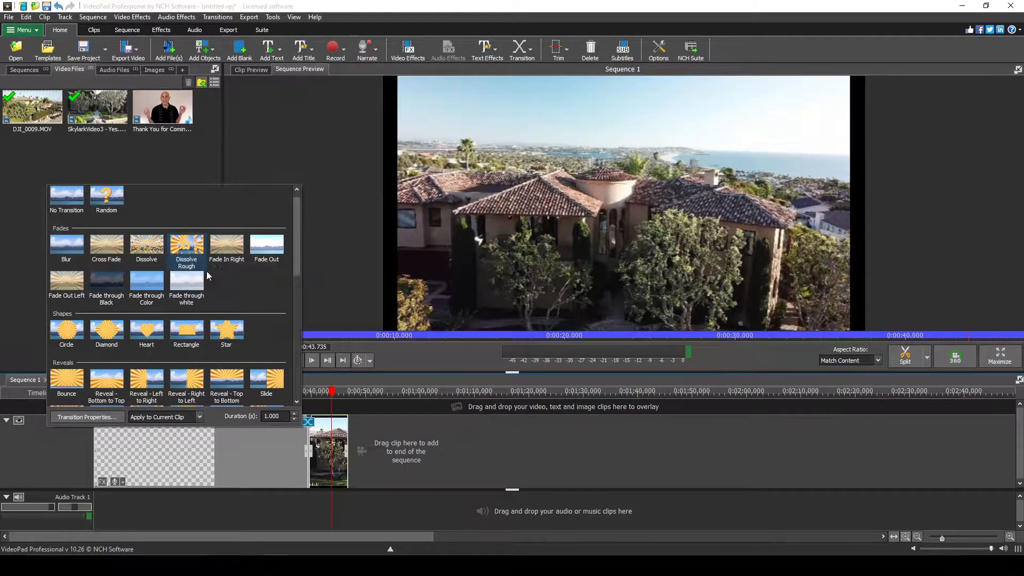
pyautogui.moveTo(333, 396); pyautogui.dragTo(308, 395)
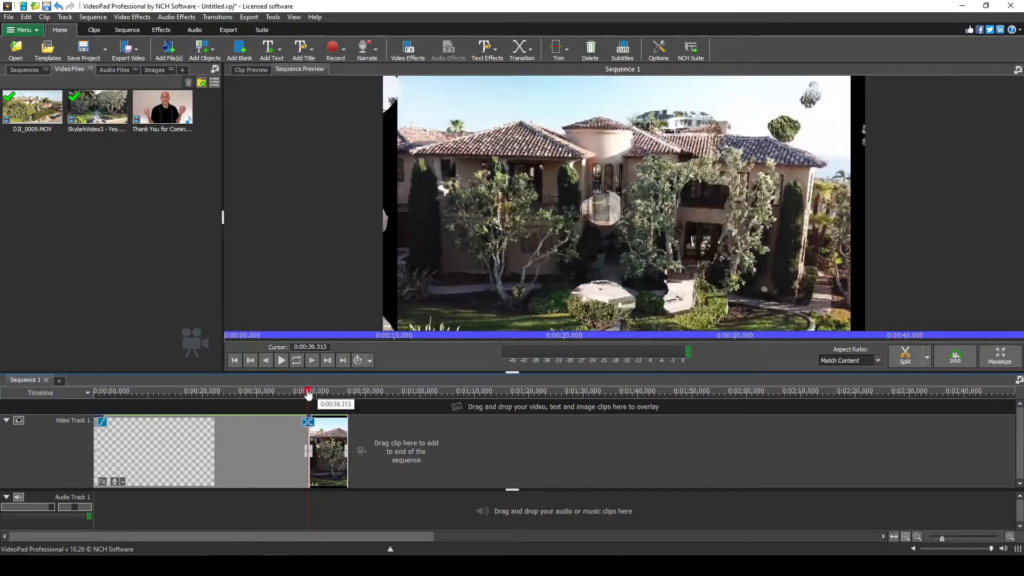
pyautogui.moveTo(308, 395); pyautogui.dragTo(298, 400)
pyautogui.click(308, 422)
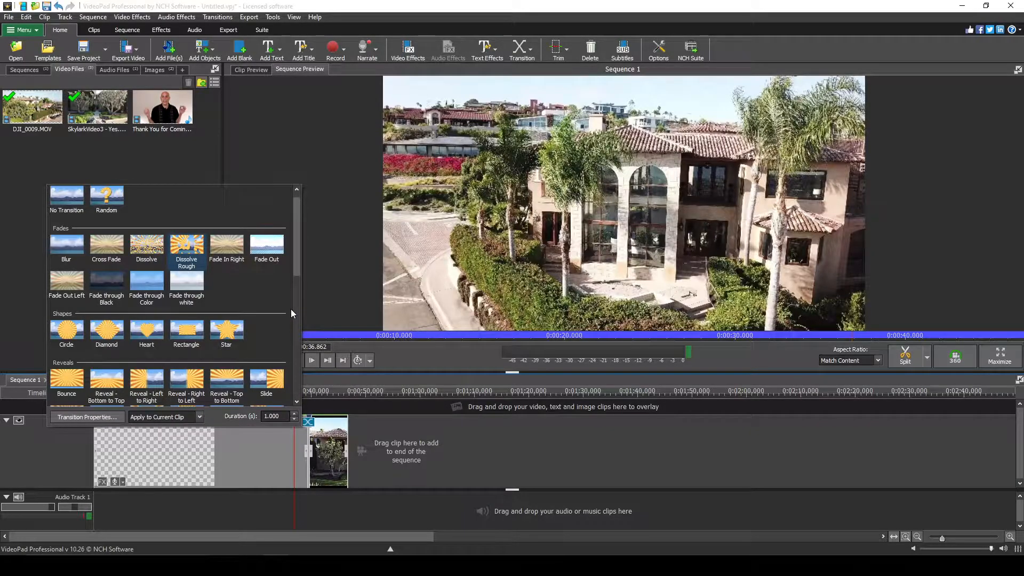
pyautogui.click(99, 243)
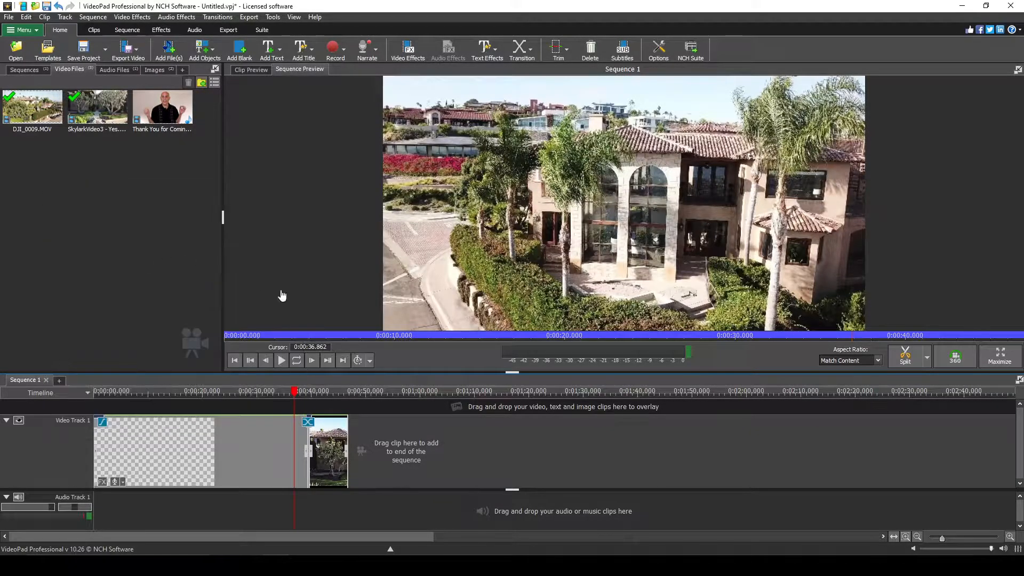
# Play the sequence from about 0:00:34.2 across the Cross Fade between the two clips, and stop the playback.
pyautogui.click(282, 392)
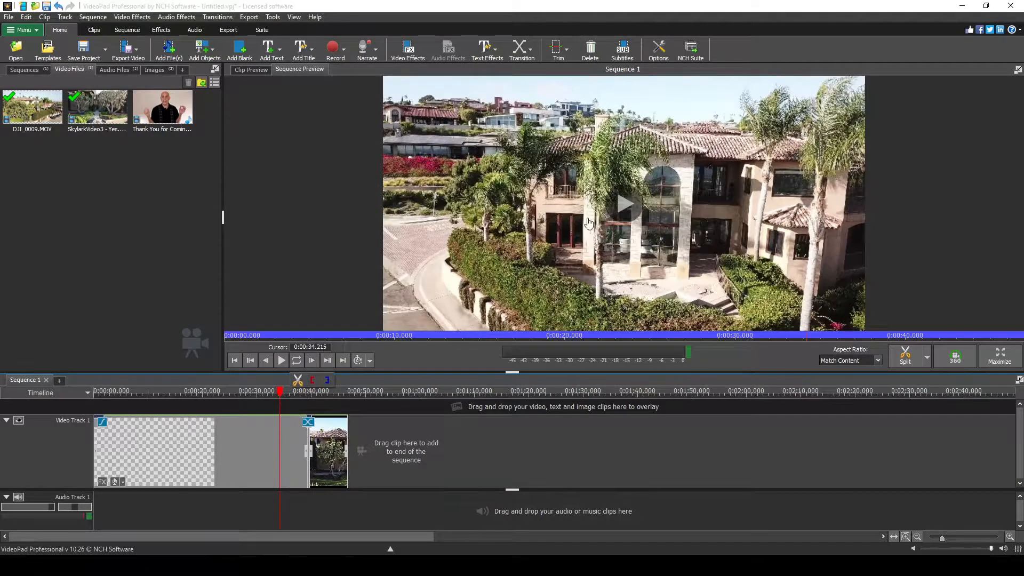
pyautogui.click(623, 203)
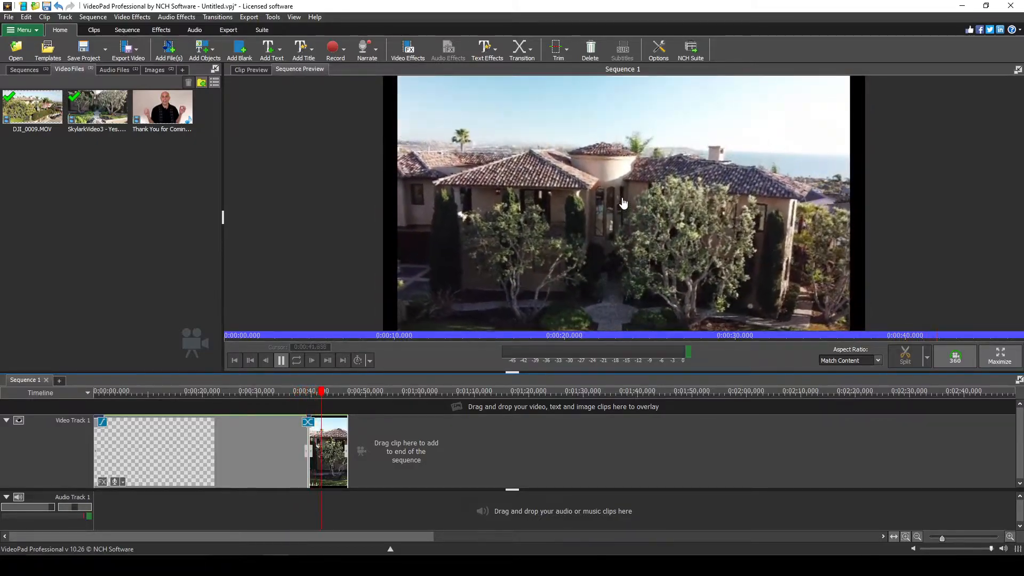
pyautogui.click(623, 203)
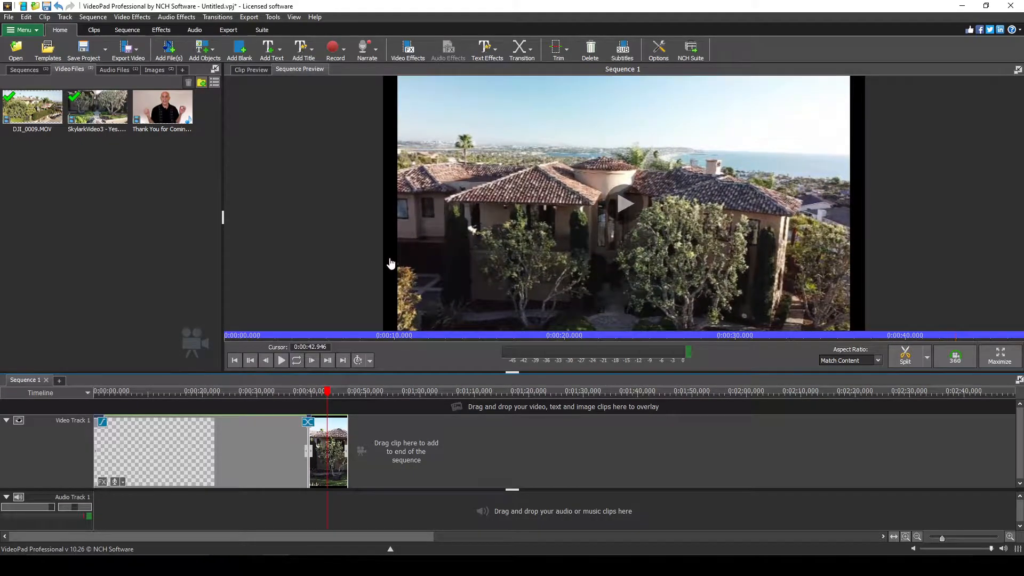
# Scrub back through the second clip, play the sequence from about 0:00:41 to examine its framing, and stop the playback.
pyautogui.click(312, 393)
pyautogui.click(324, 394)
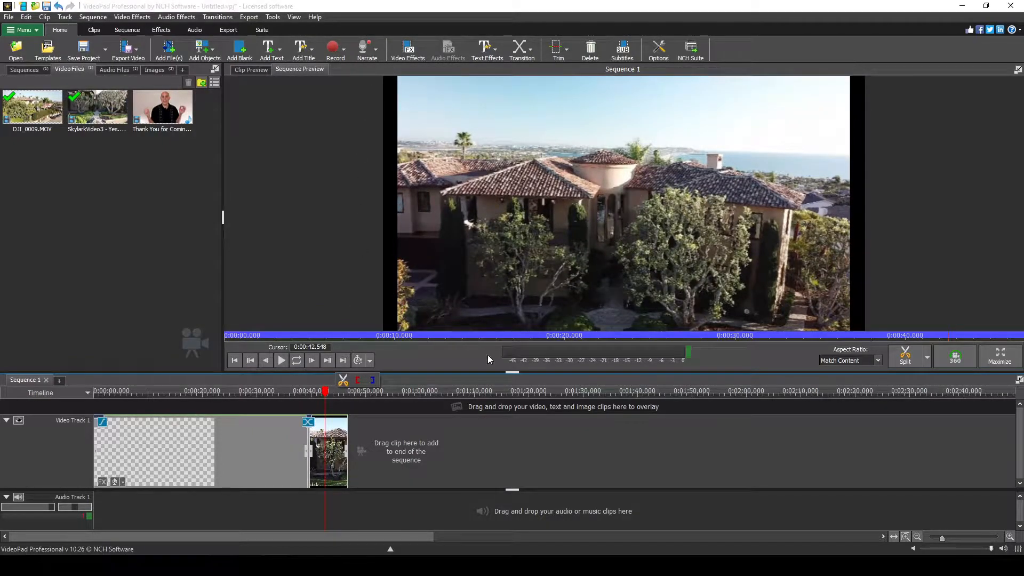
pyautogui.moveTo(323, 393)
pyautogui.mouseDown()
pyautogui.moveTo(281, 397)
pyautogui.moveTo(316, 397)
pyautogui.mouseUp()
pyautogui.click(408, 293)
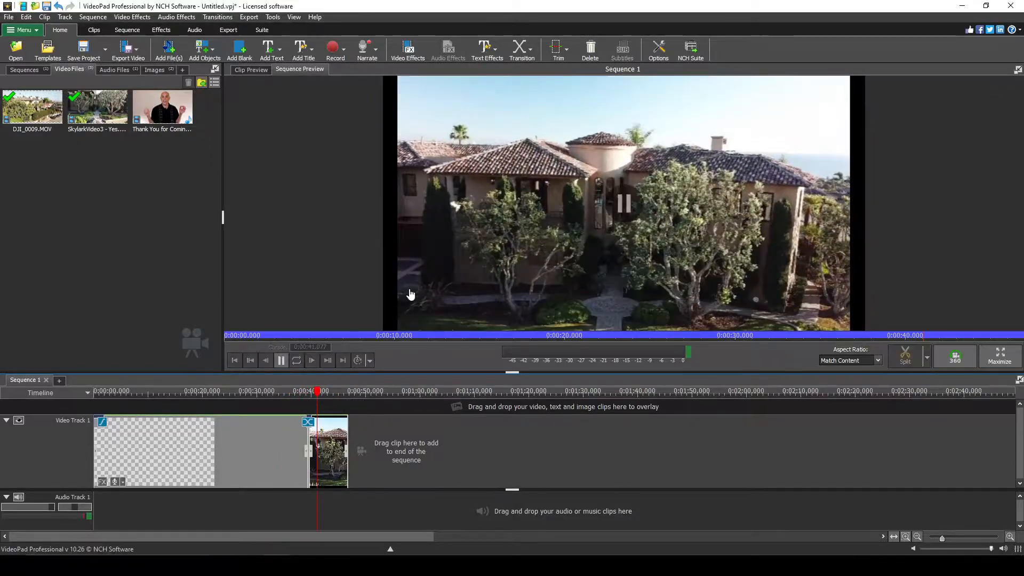
pyautogui.click(409, 294)
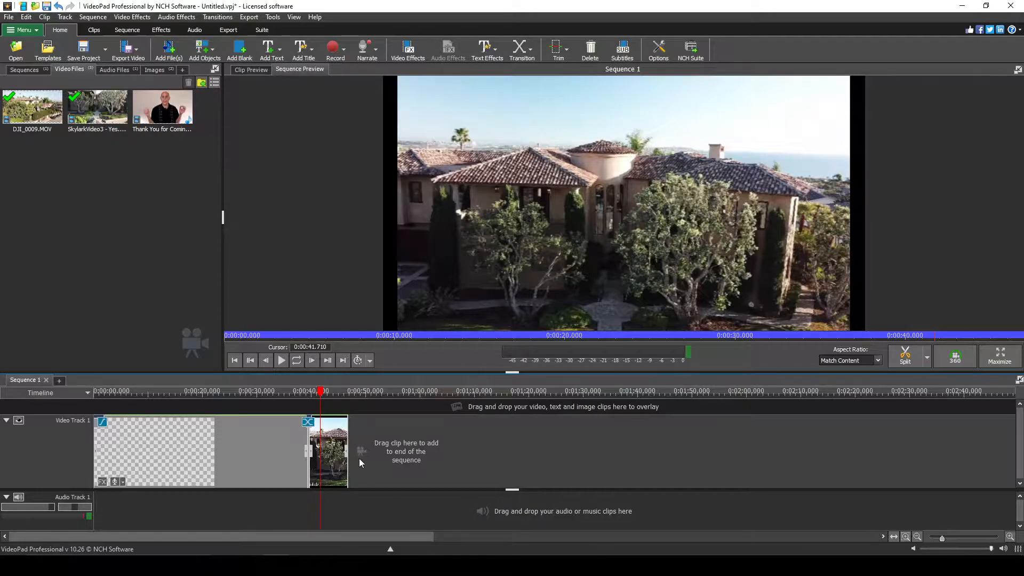
# Apply the Stretch to Aspect Ratio effect with Auto Aspect Ratio to the second clip, SkylarkVideo3 - Yes.MOV, and close its effects.
pyautogui.moveTo(944, 538)
pyautogui.mouseDown()
pyautogui.moveTo(935, 539)
pyautogui.moveTo(958, 536)
pyautogui.mouseUp()
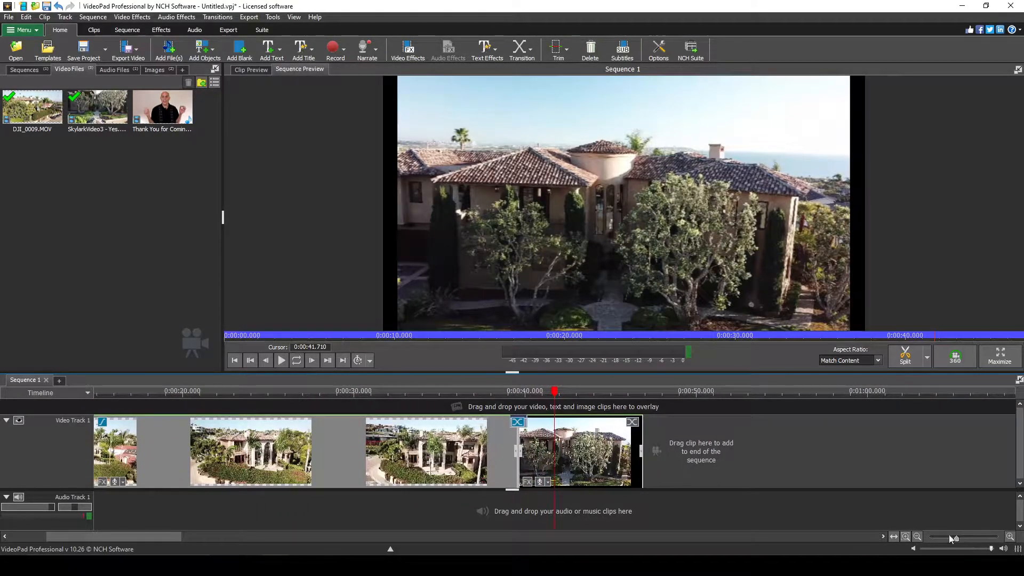
pyautogui.click(527, 482)
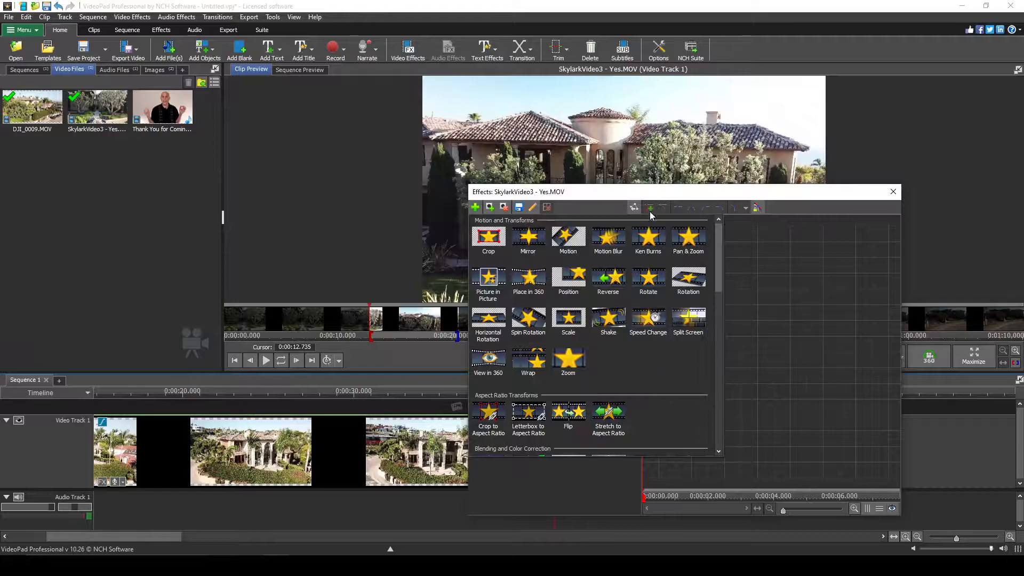
pyautogui.moveTo(631, 194); pyautogui.dragTo(636, 126)
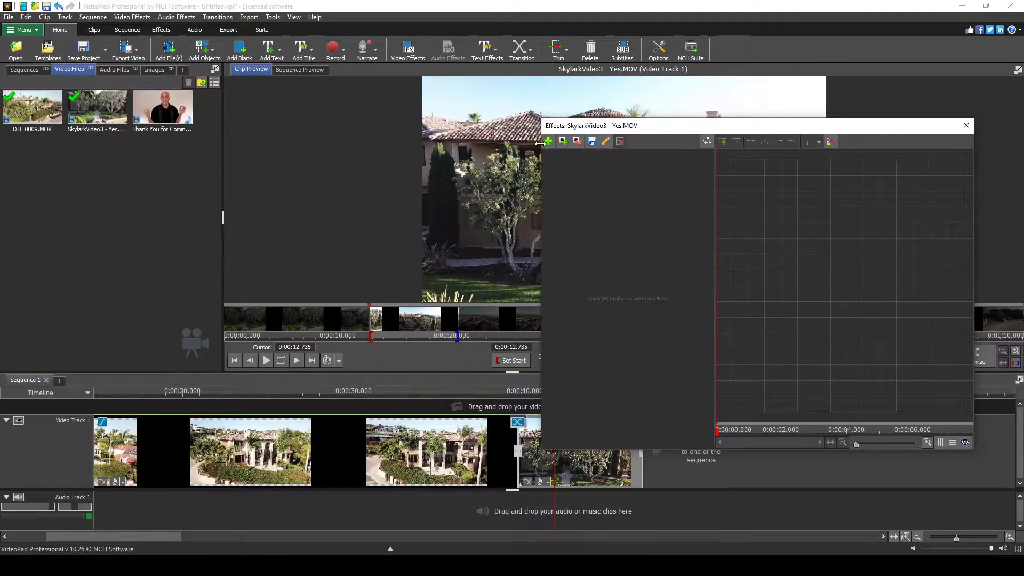
pyautogui.click(548, 142)
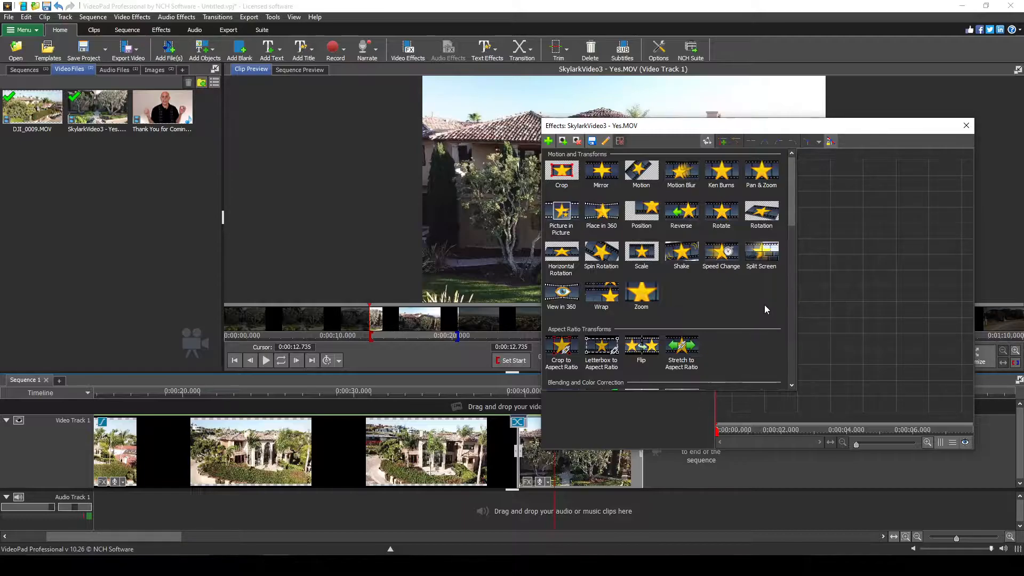
pyautogui.click(682, 347)
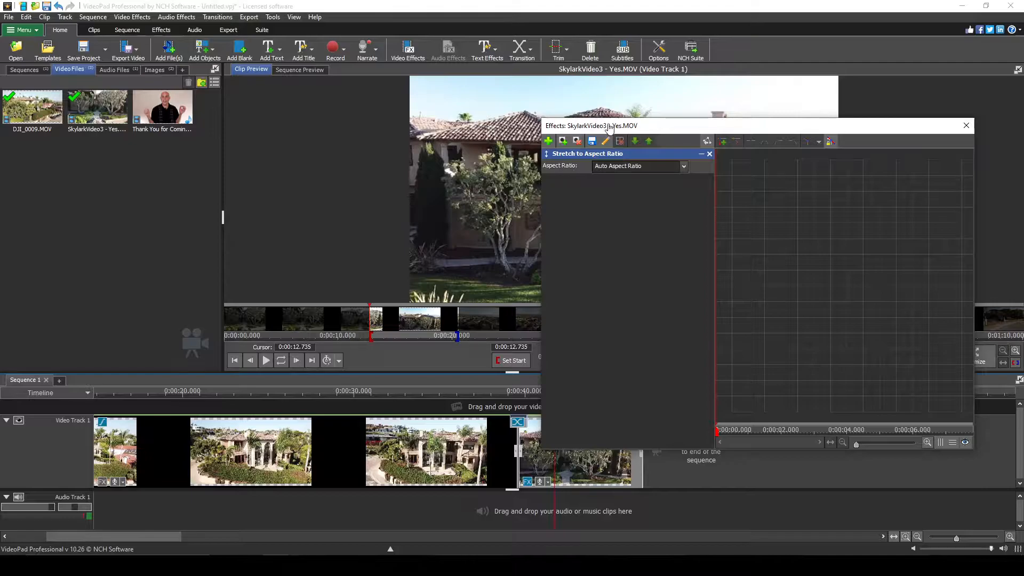
pyautogui.moveTo(608, 126); pyautogui.dragTo(525, 136)
pyautogui.click(883, 136)
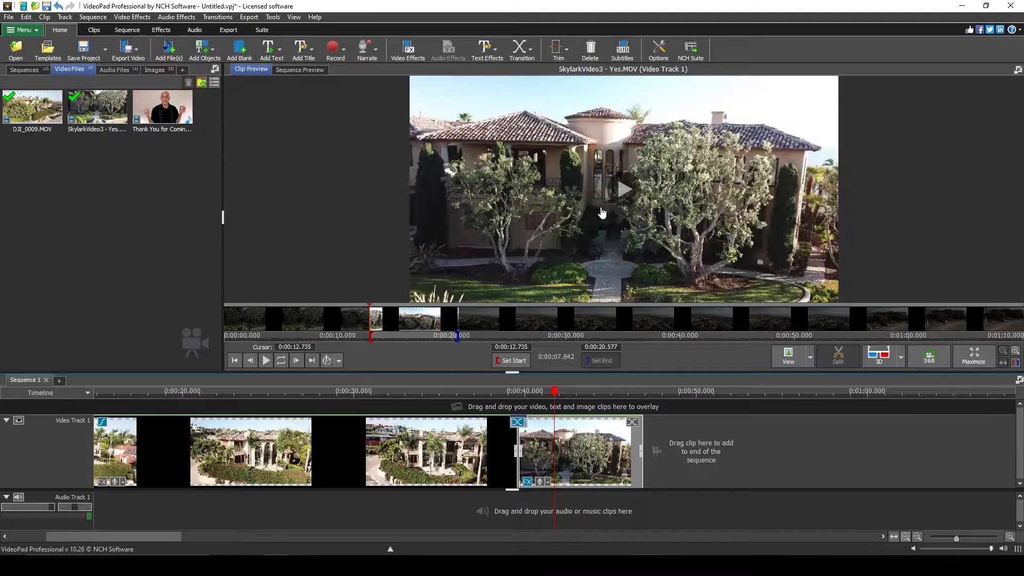
# Add the Scale effect to SkylarkVideo3 - Yes.MOV and remove its Stretch to Aspect Ratio effect.
pyautogui.click(528, 483)
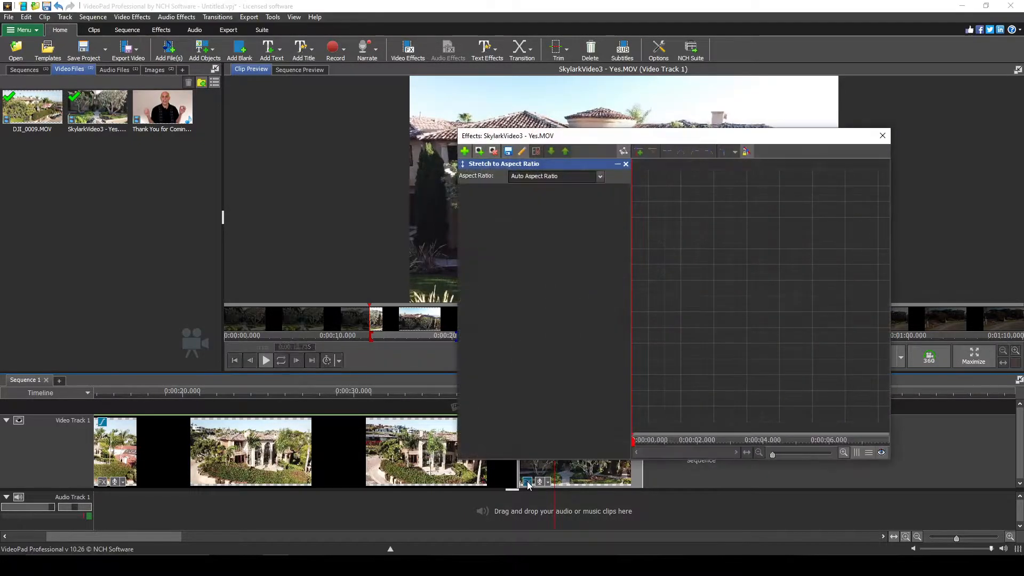
pyautogui.click(464, 151)
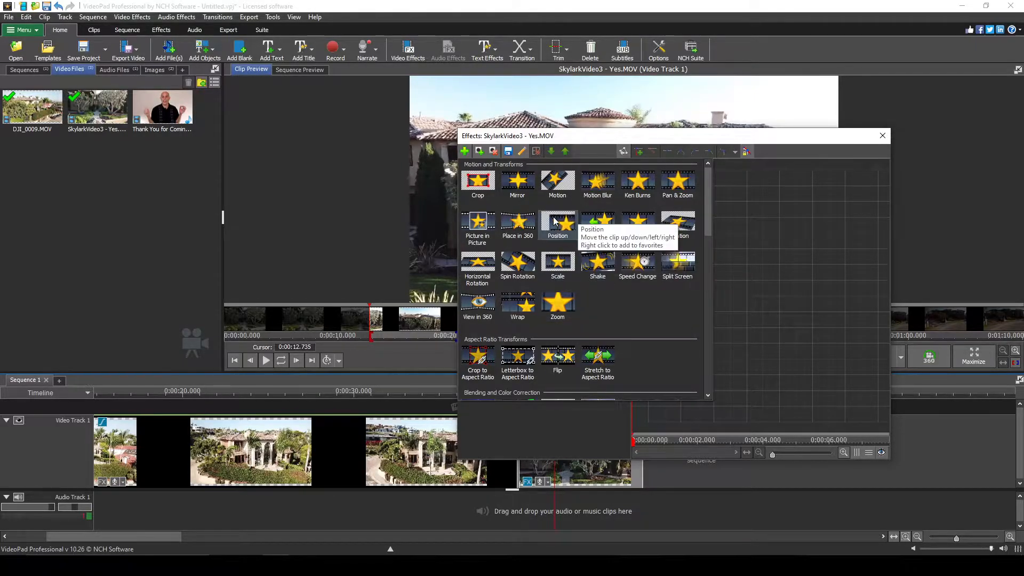
pyautogui.click(552, 266)
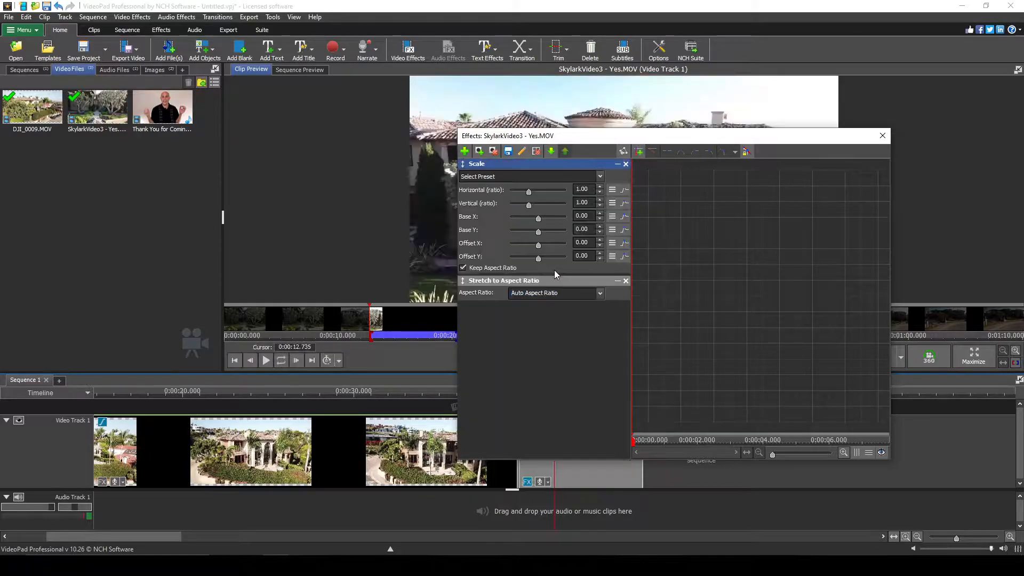
pyautogui.moveTo(554, 139); pyautogui.dragTo(596, 141)
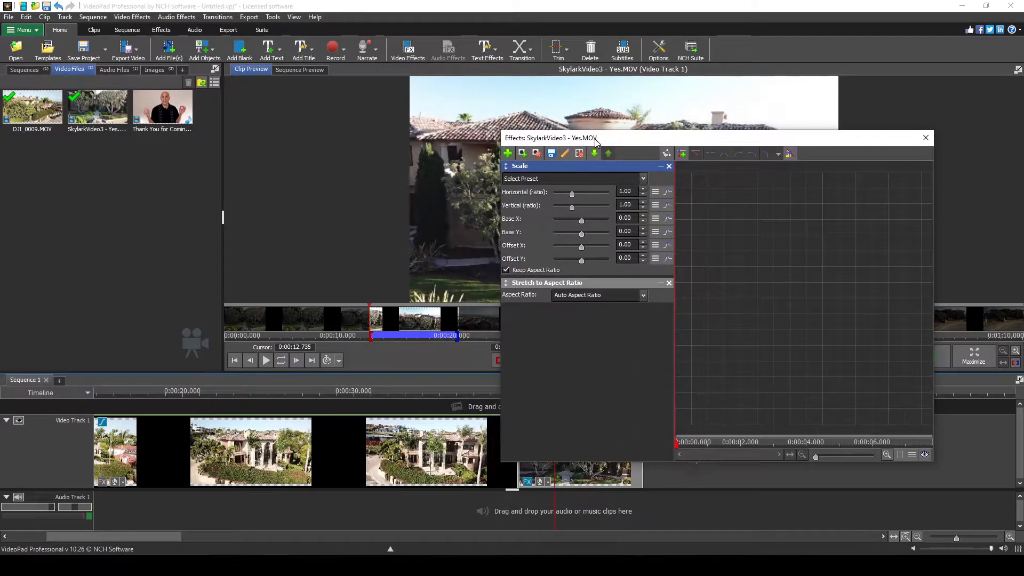
pyautogui.click(670, 284)
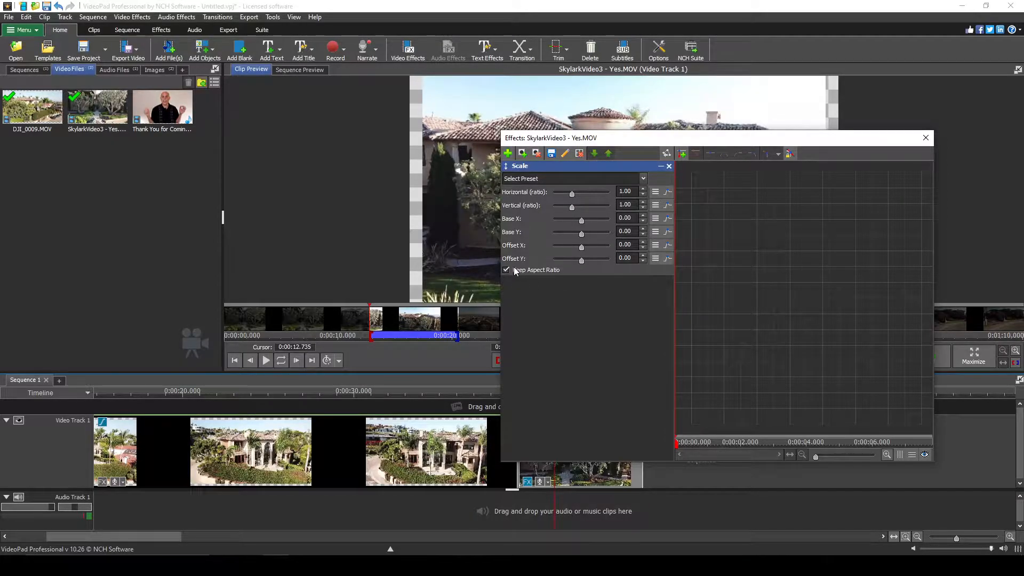
# Scale the second clip to 1.19 and reposition it to cover the side borders, with offset X -3.50 and offset Y 0.60.
pyautogui.moveTo(608, 154); pyautogui.dragTo(286, 263)
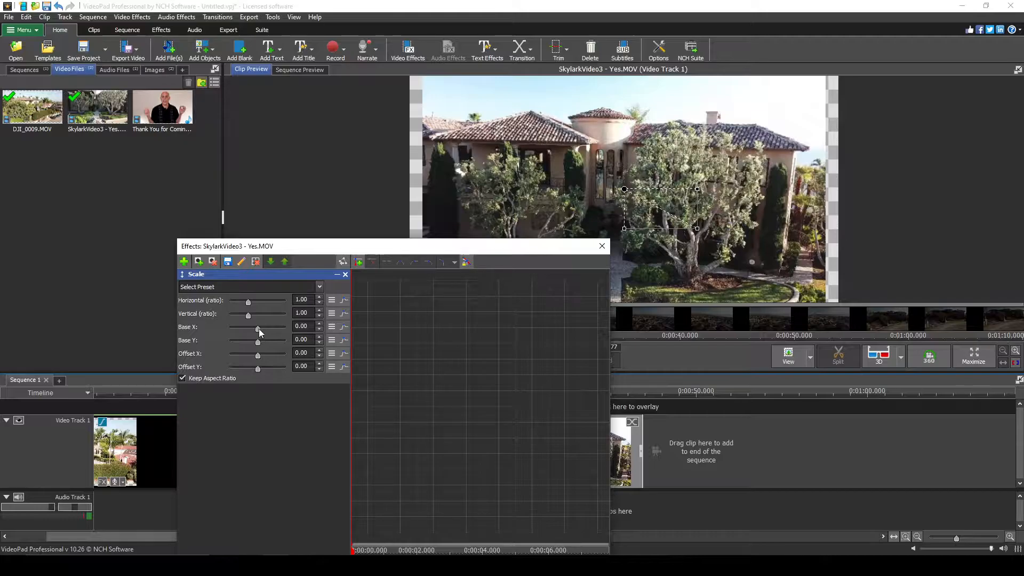
pyautogui.moveTo(258, 329); pyautogui.dragTo(264, 327)
pyautogui.moveTo(677, 190); pyautogui.dragTo(678, 179)
pyautogui.moveTo(608, 221); pyautogui.dragTo(597, 223)
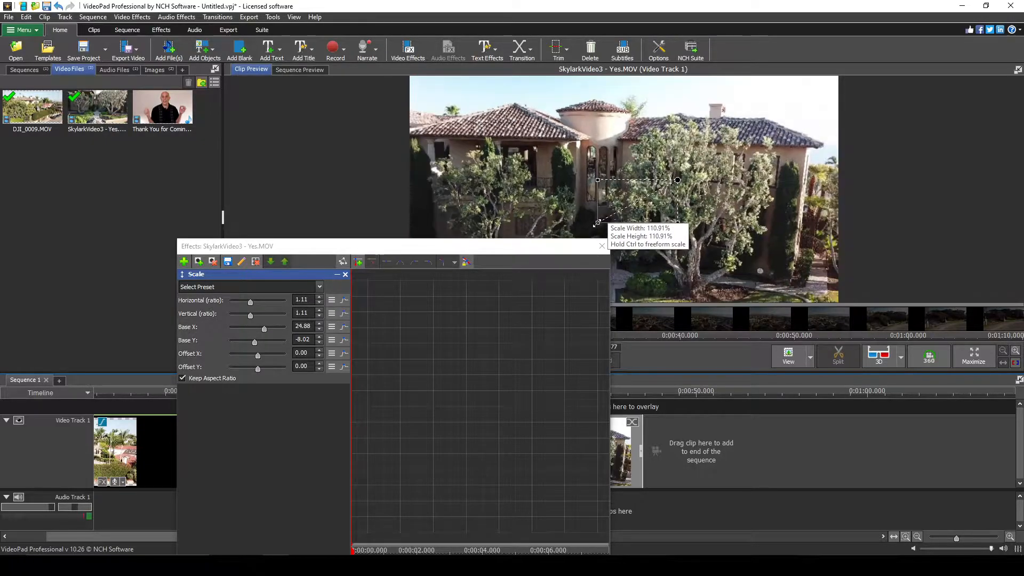
pyautogui.moveTo(593, 220); pyautogui.dragTo(601, 187)
pyautogui.moveTo(682, 230)
pyautogui.mouseDown()
pyautogui.moveTo(707, 243)
pyautogui.moveTo(651, 214)
pyautogui.moveTo(680, 240)
pyautogui.moveTo(685, 233)
pyautogui.mouseUp()
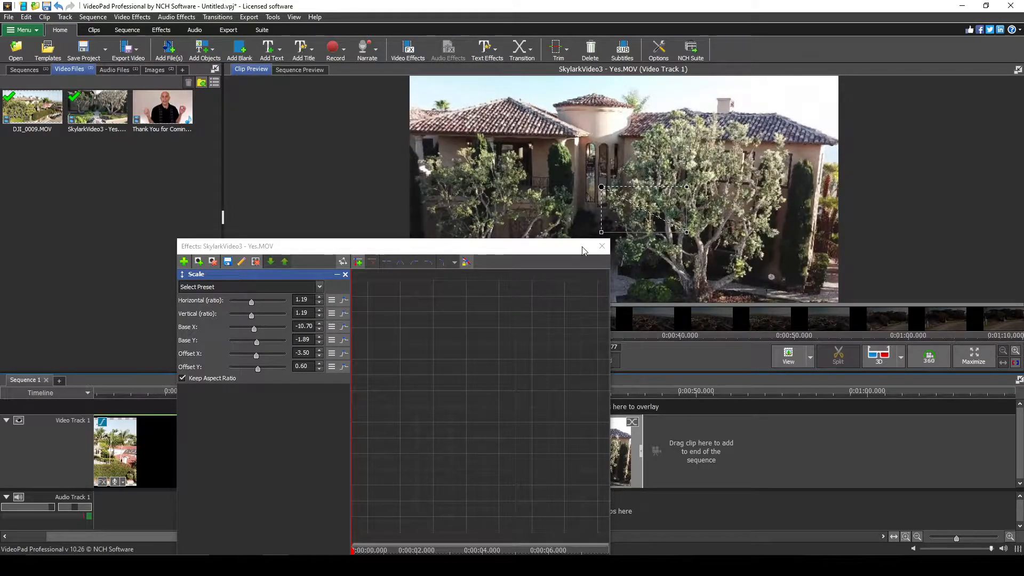
pyautogui.click(601, 246)
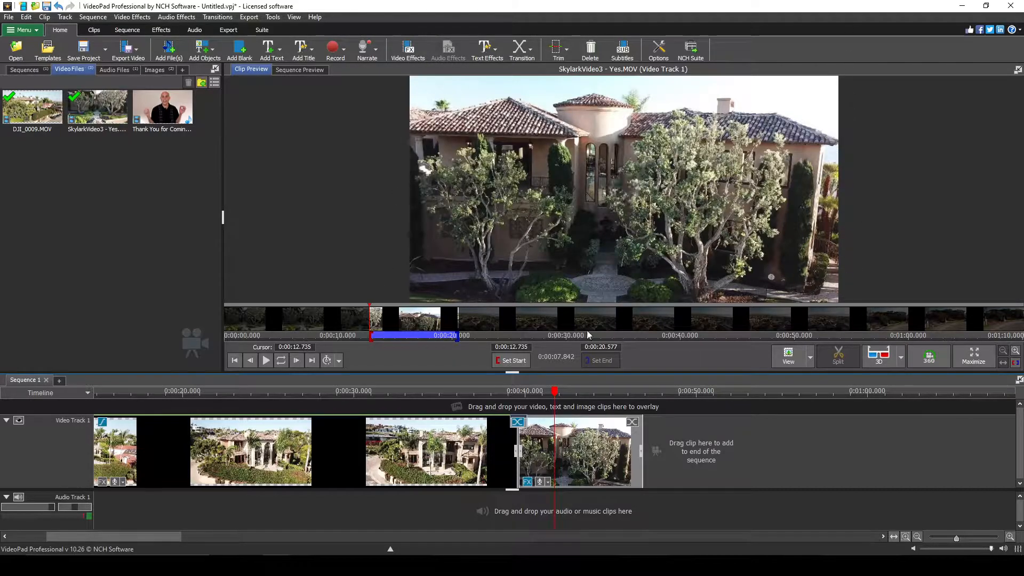
# Play the sequence from about 0:00:38.5 across the Cross Fade to review the scaled second clip, and stop the playback.
pyautogui.click(494, 392)
pyautogui.moveTo(493, 392); pyautogui.dragTo(500, 392)
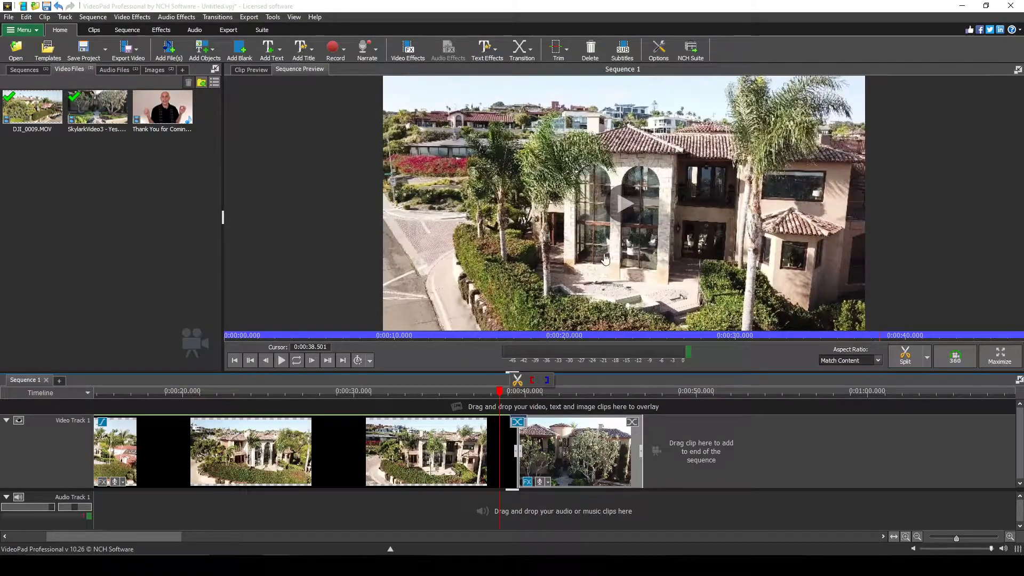
pyautogui.click(632, 200)
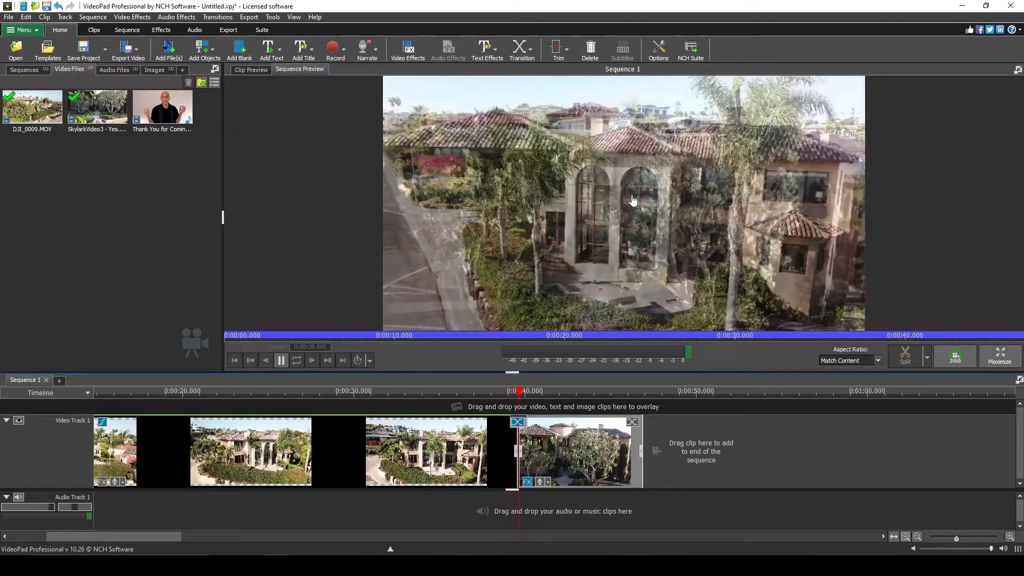
pyautogui.click(631, 207)
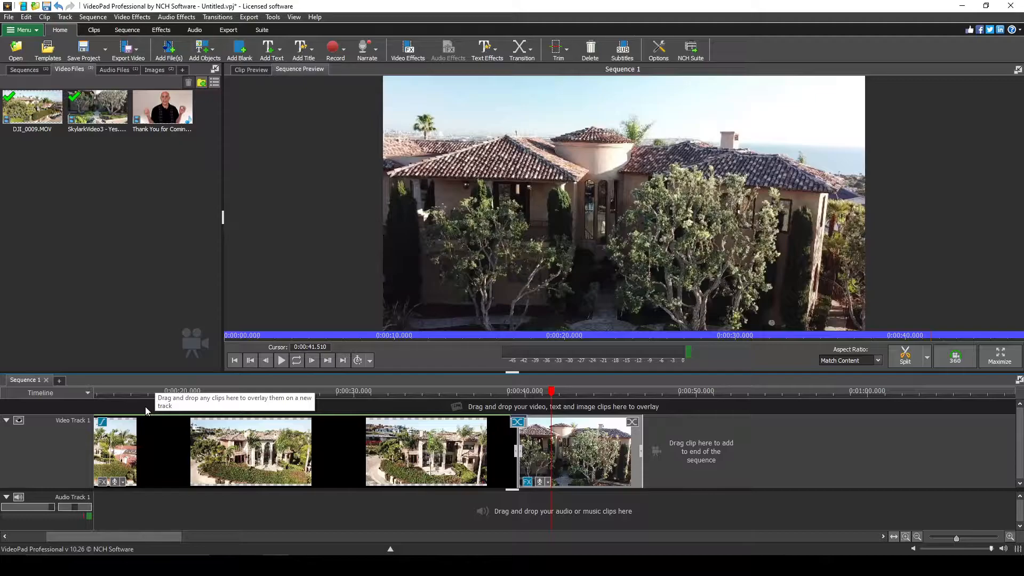
# Overlay the image DJI_0050.JPG on a new track at about 0:00:03 and enlarge it to fill the frame.
pyautogui.click(152, 69)
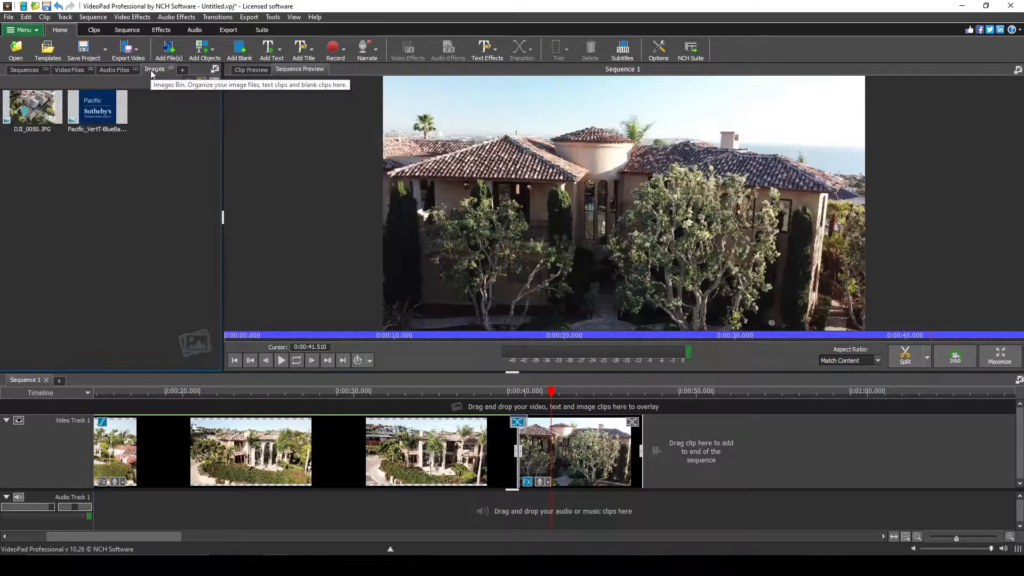
pyautogui.click(49, 117)
pyautogui.moveTo(49, 117); pyautogui.dragTo(151, 412)
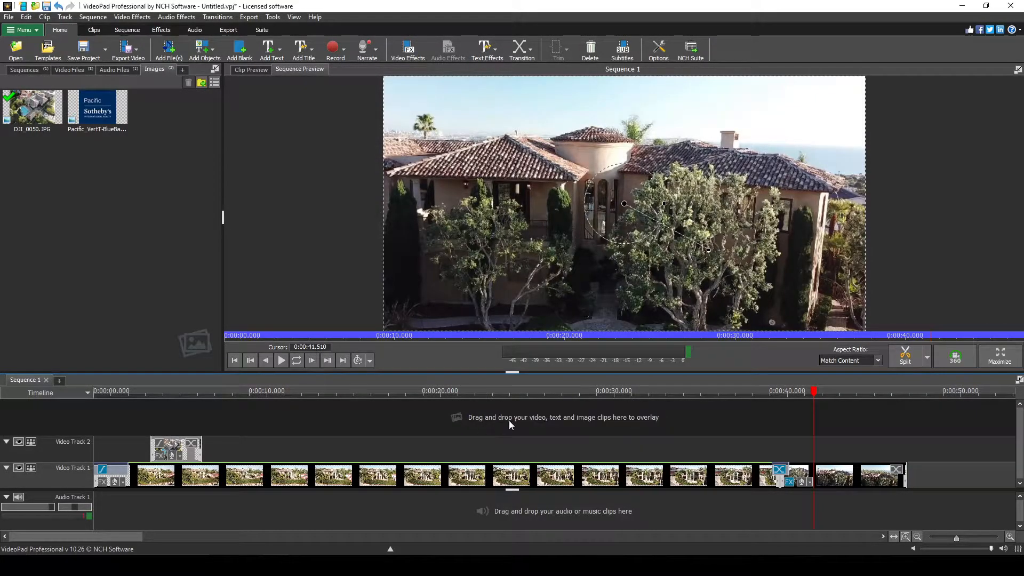
pyautogui.moveTo(816, 400); pyautogui.dragTo(161, 411)
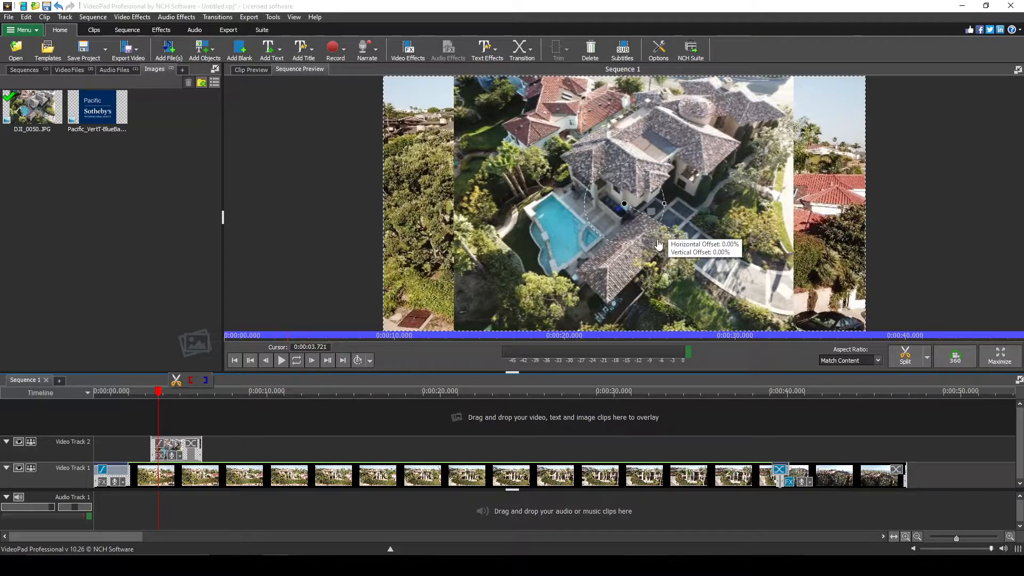
pyautogui.moveTo(711, 253); pyautogui.dragTo(746, 271)
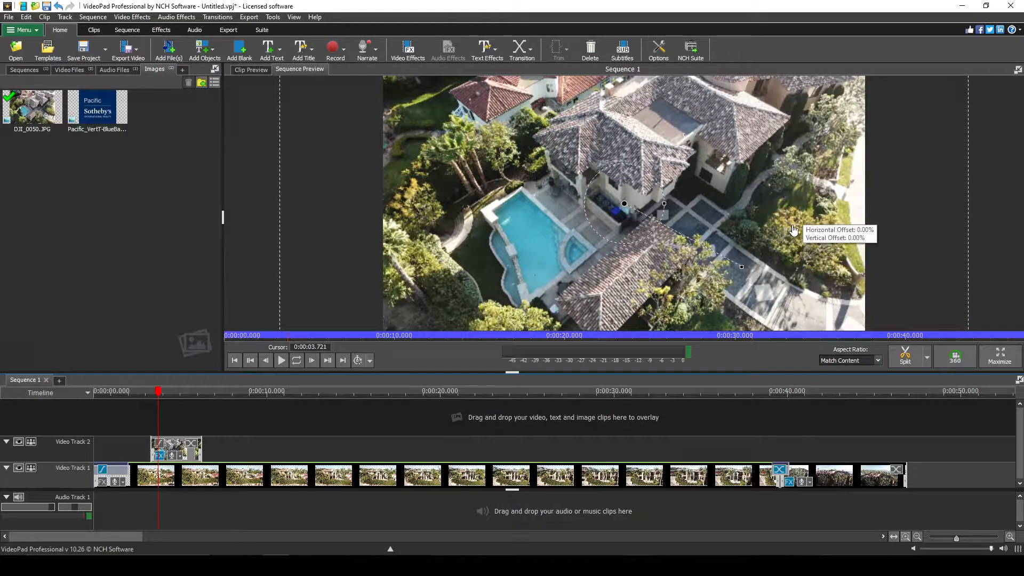
# Play the sequence from about 0:00:02.1 across the aerial photo overlay to review it, and stop the playback.
pyautogui.moveTo(162, 394); pyautogui.dragTo(131, 393)
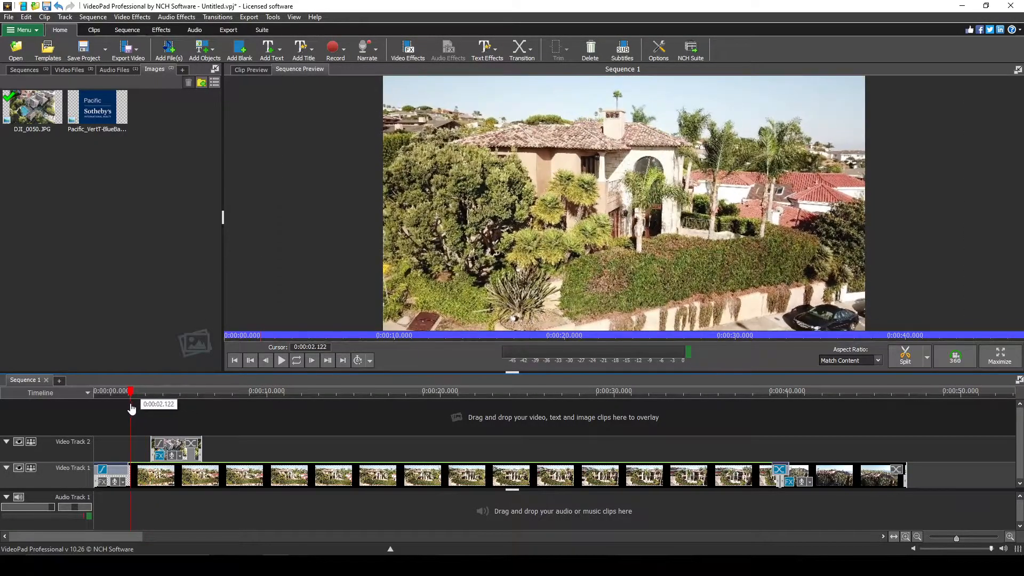
pyautogui.click(623, 204)
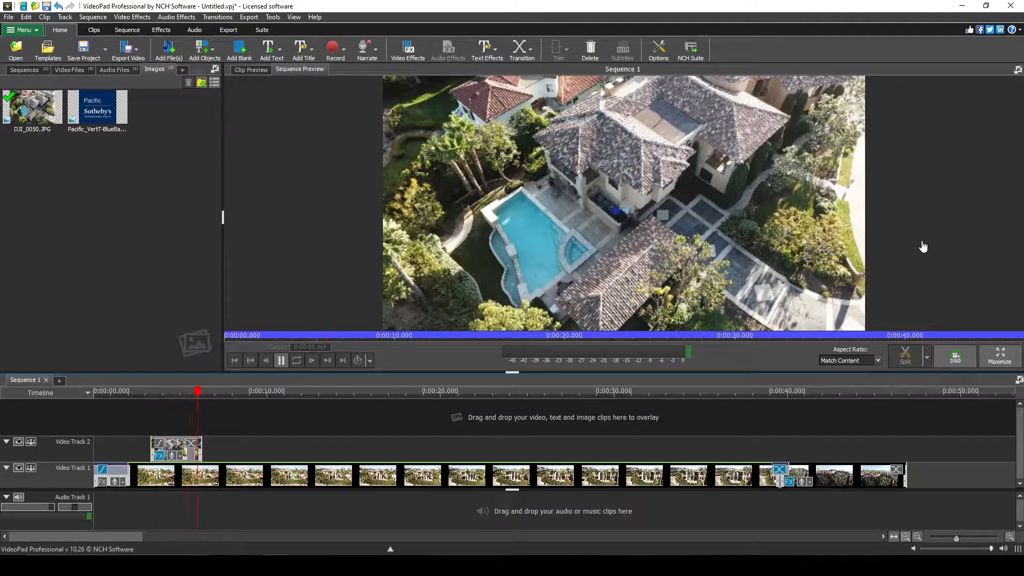
pyautogui.click(599, 210)
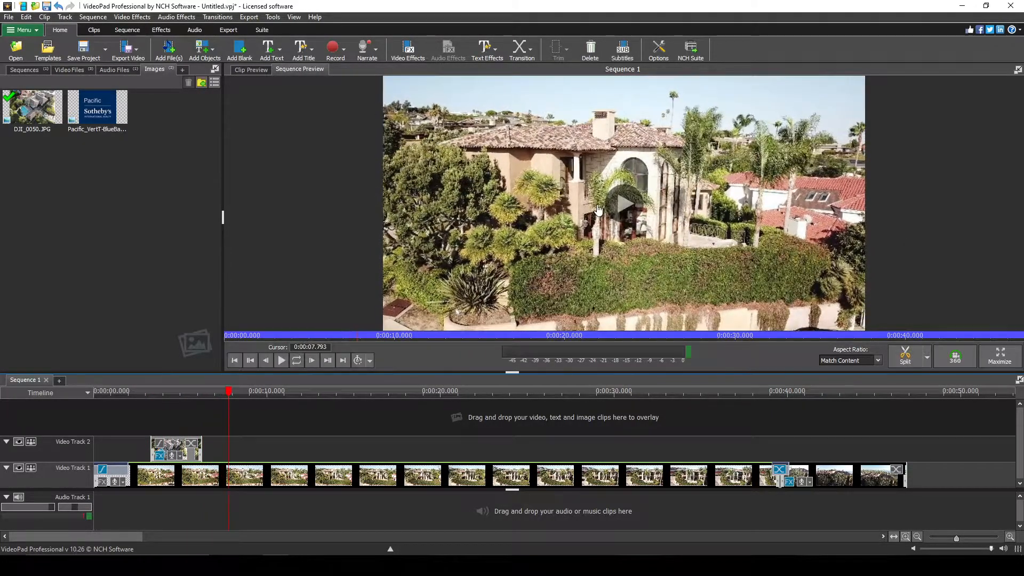
# Shorten the aerial photo overlay to end at about 0:00:05, and take it out of the sequence after replaying it.
pyautogui.moveTo(200, 446); pyautogui.dragTo(179, 450)
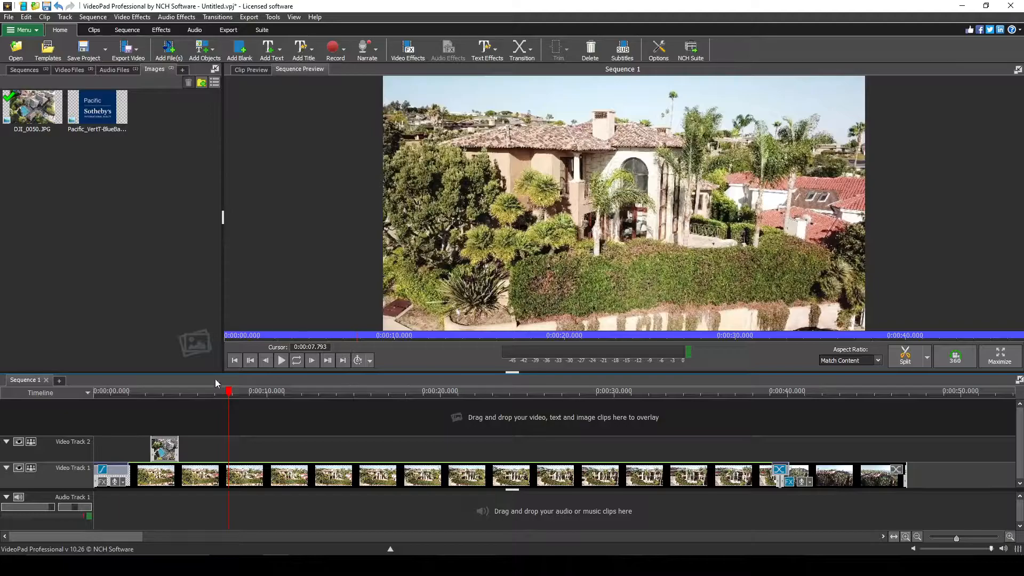
pyautogui.moveTo(227, 394); pyautogui.dragTo(137, 394)
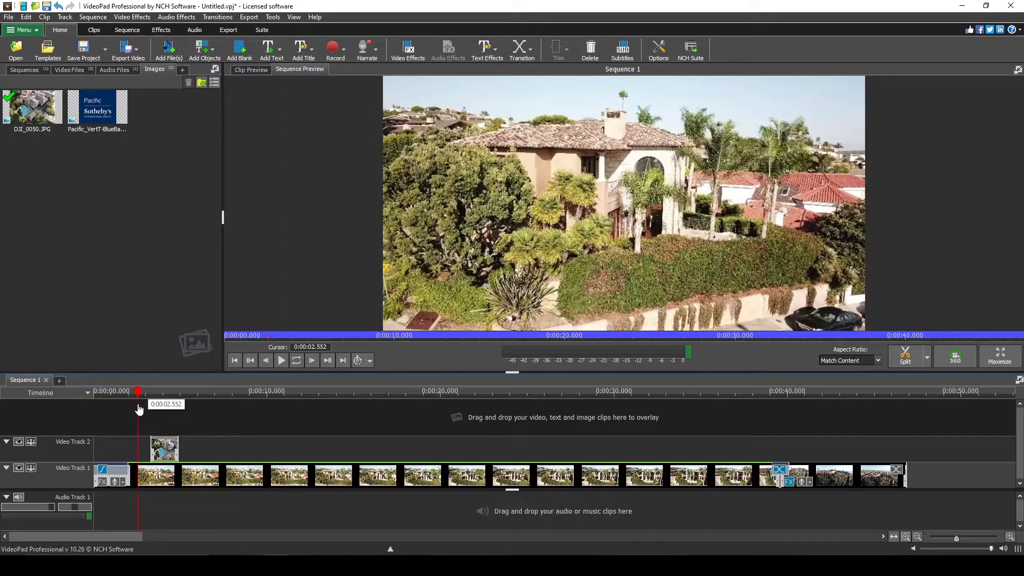
pyautogui.click(622, 204)
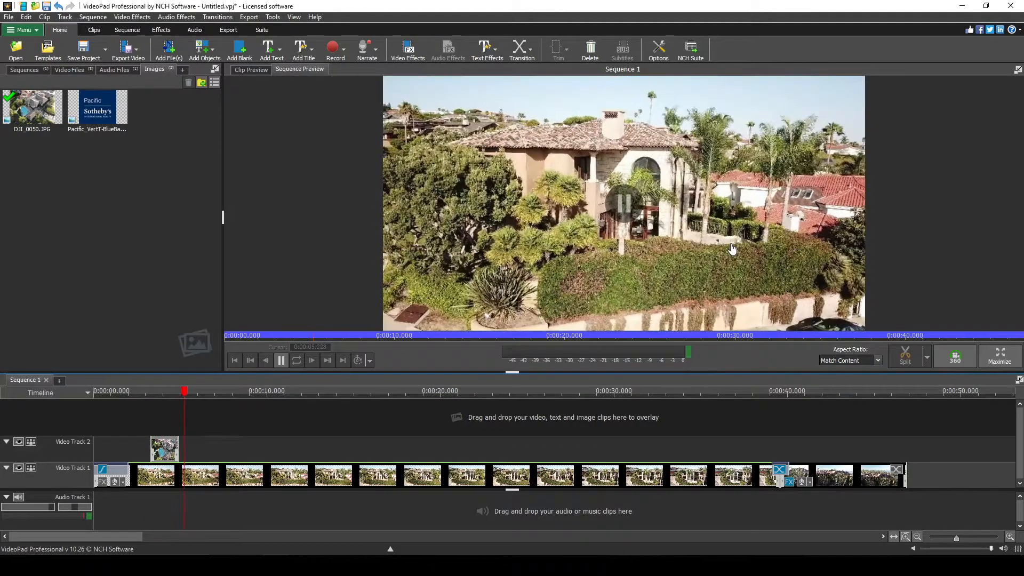
pyautogui.click(634, 211)
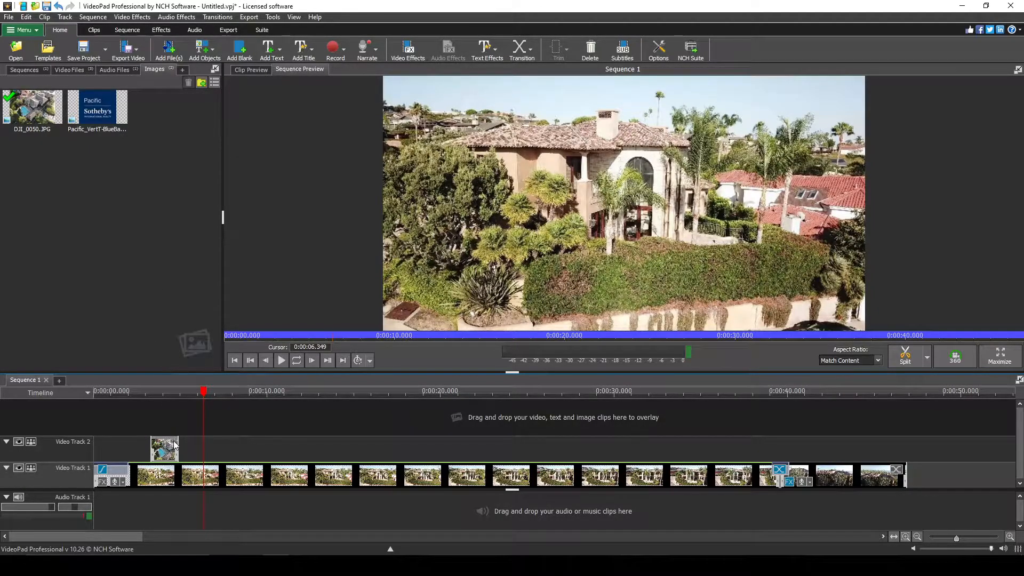
pyautogui.moveTo(173, 448); pyautogui.dragTo(95, 257)
# Overlay the Pacific Sotheby's logo image at the start of Video Track 2 and scale it down, centred in the frame.
pyautogui.moveTo(162, 106); pyautogui.dragTo(485, 405)
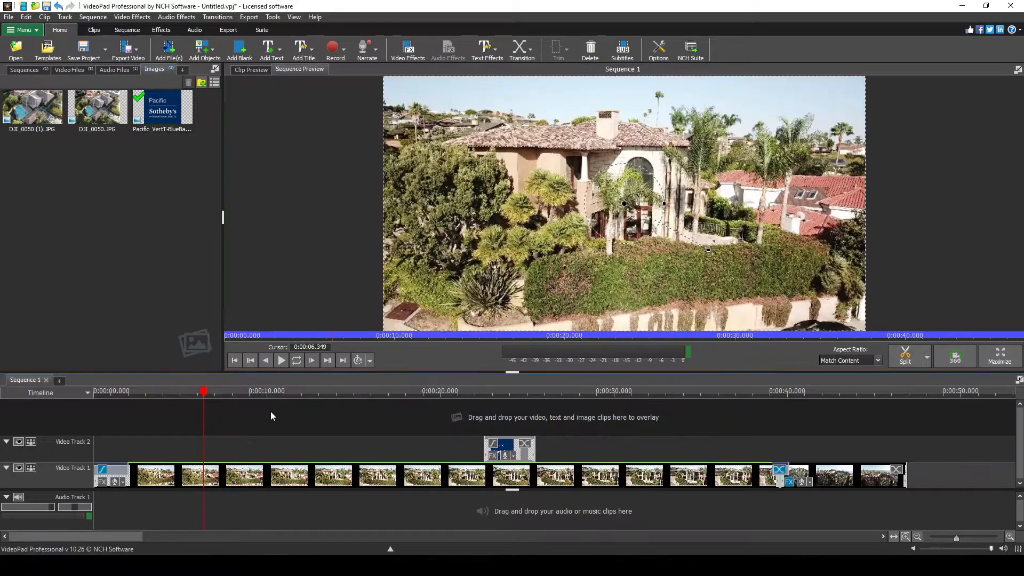
pyautogui.moveTo(517, 448); pyautogui.dragTo(129, 448)
pyautogui.moveTo(201, 392); pyautogui.dragTo(87, 404)
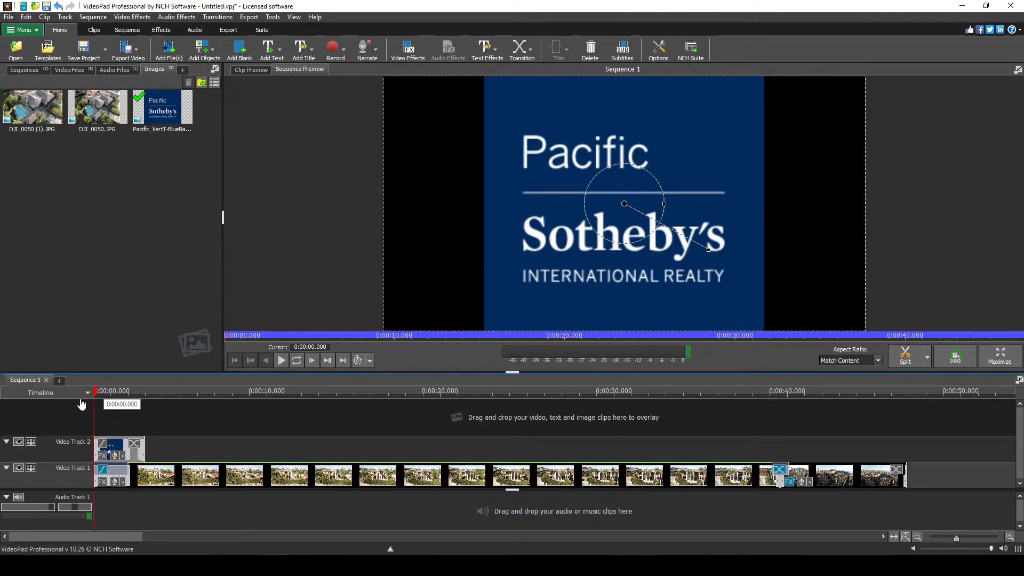
pyautogui.moveTo(709, 251); pyautogui.dragTo(687, 240)
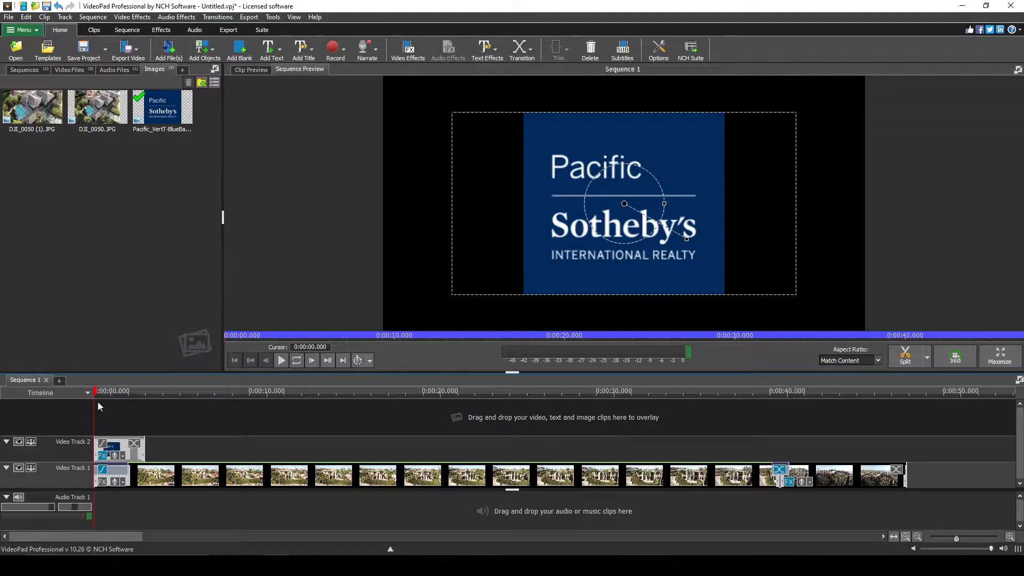
# Shift the logo overlay to start at about 0:00:00.3, and add a 1-second Cross Fade transition at its end.
pyautogui.moveTo(120, 446); pyautogui.dragTo(129, 447)
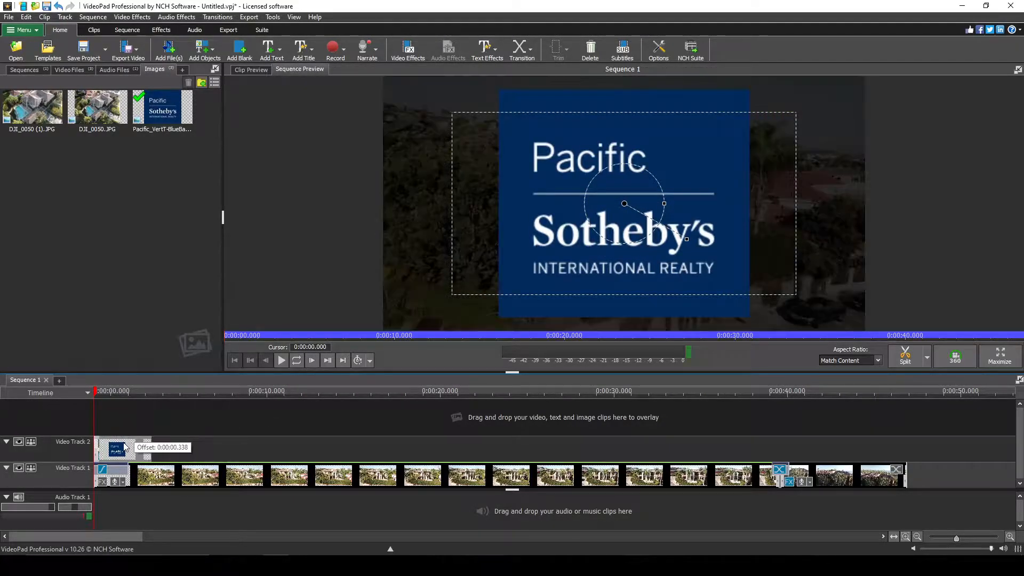
pyautogui.click(96, 393)
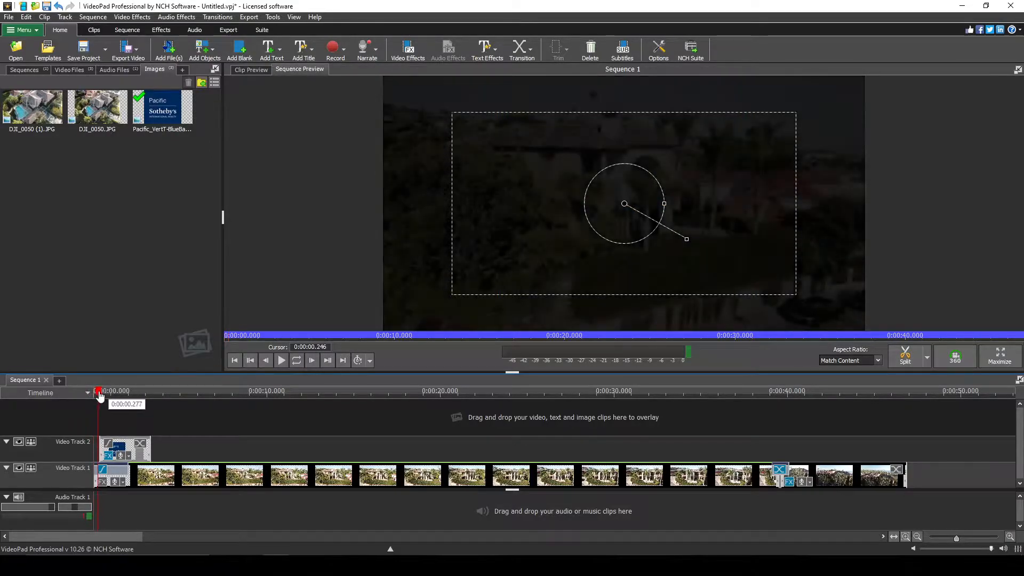
pyautogui.click(105, 394)
pyautogui.moveTo(106, 396); pyautogui.dragTo(169, 399)
pyautogui.click(141, 444)
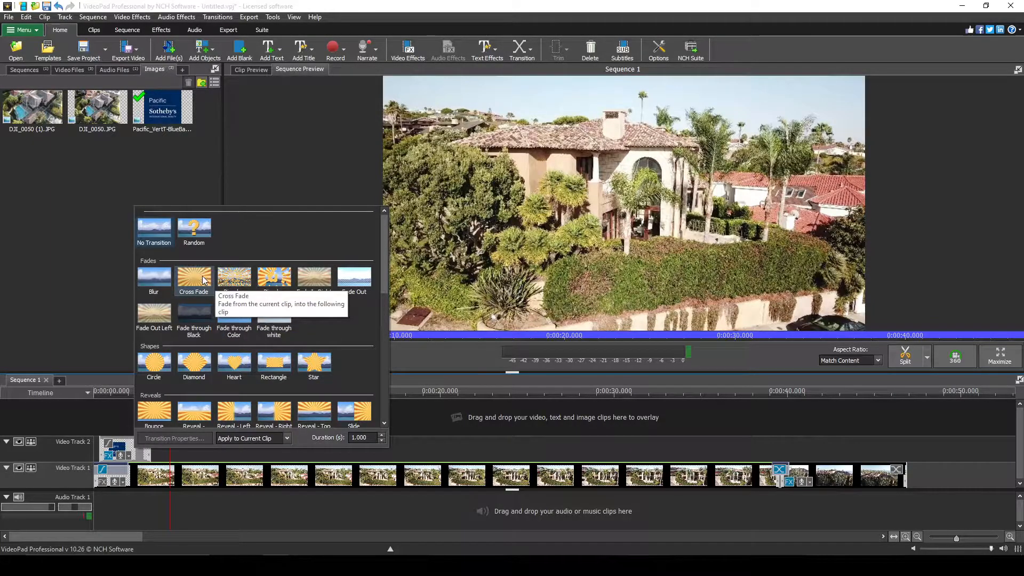
pyautogui.click(202, 276)
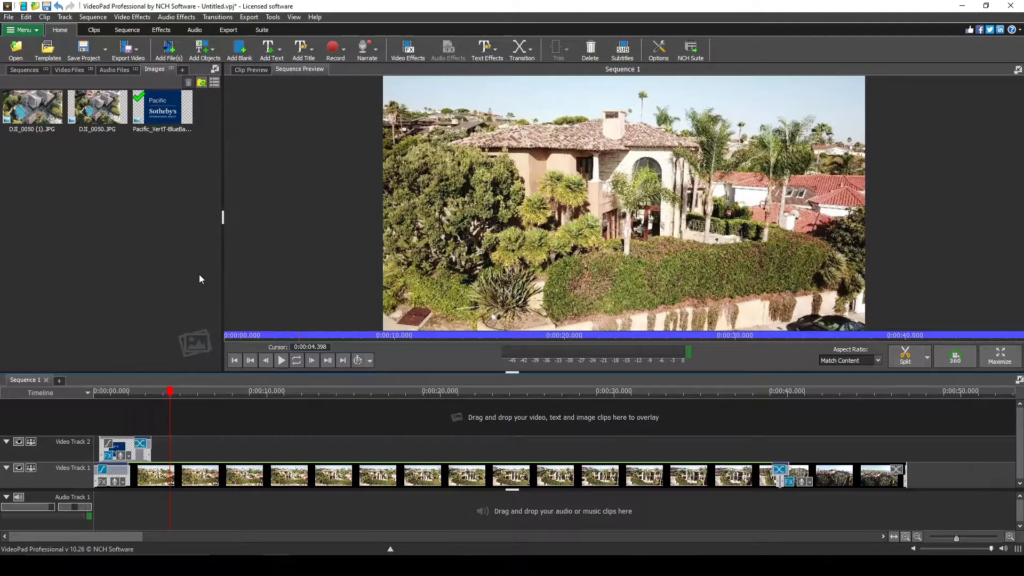
# Play the sequence from the start past the logo overlay, and scrub back over it to check its fade-out.
pyautogui.moveTo(171, 395)
pyautogui.mouseDown()
pyautogui.moveTo(69, 399)
pyautogui.moveTo(156, 394)
pyautogui.mouseUp()
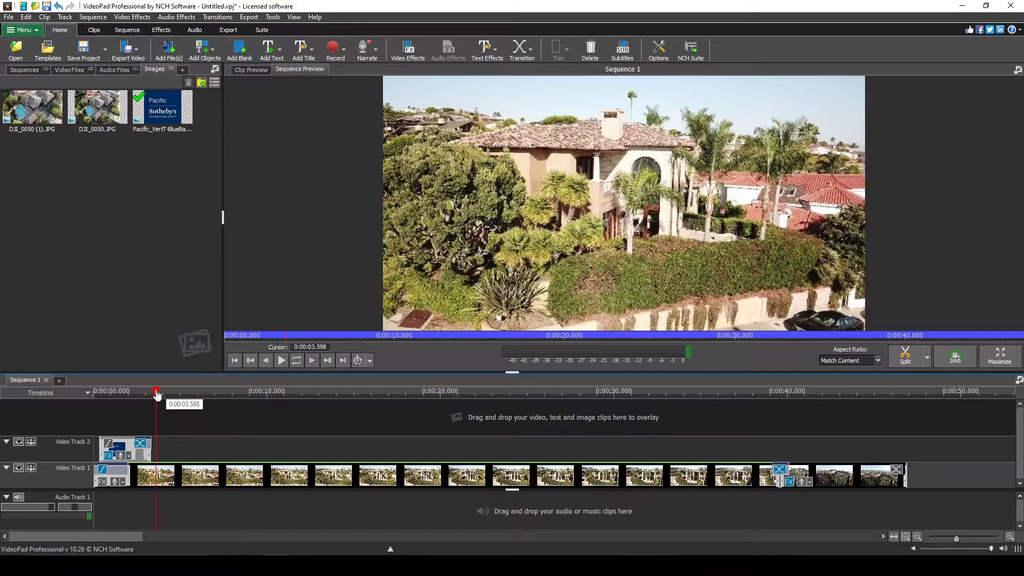
pyautogui.click(117, 393)
pyautogui.moveTo(113, 398); pyautogui.dragTo(82, 402)
pyautogui.click(619, 207)
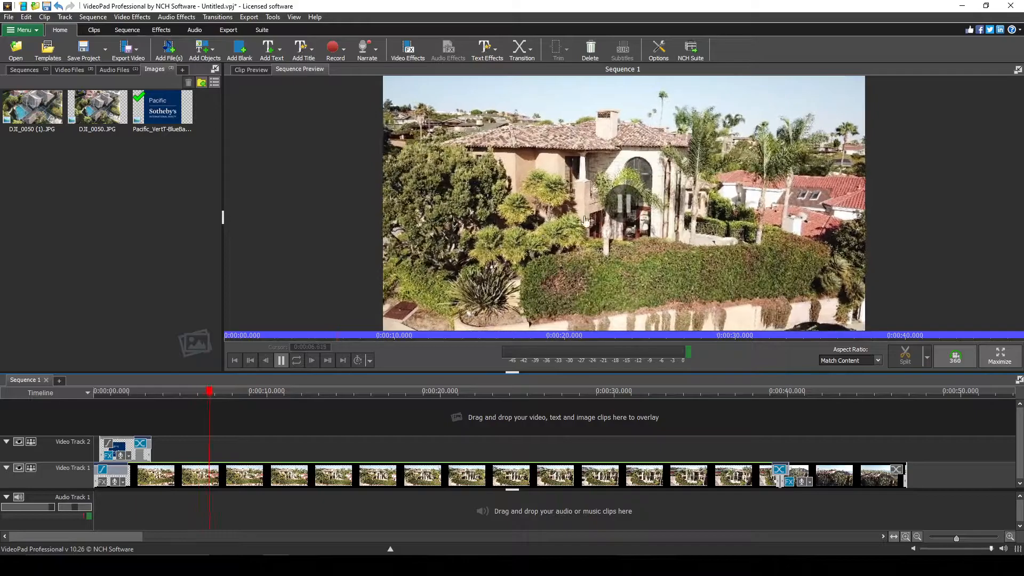
pyautogui.click(601, 218)
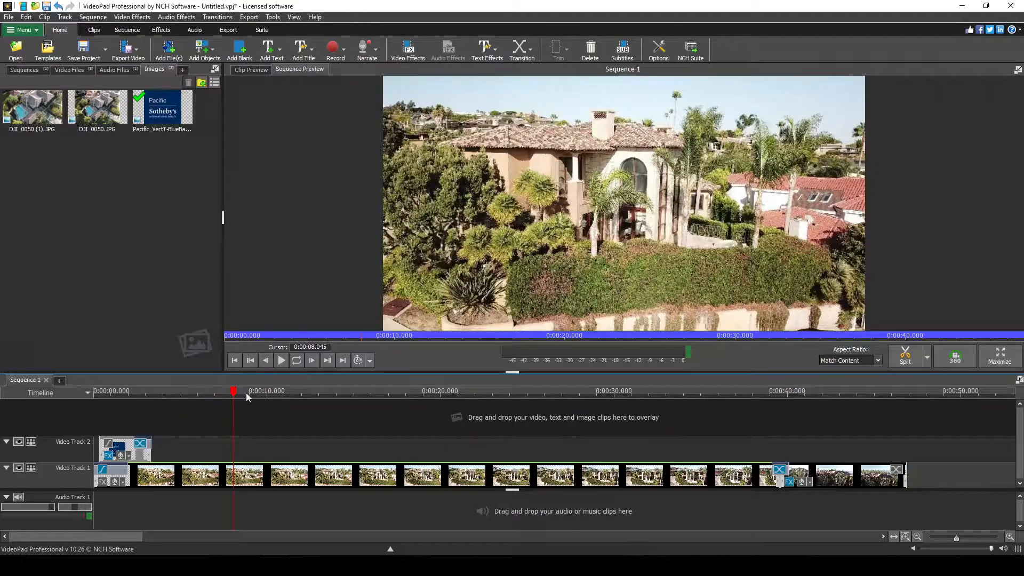
pyautogui.moveTo(235, 398); pyautogui.dragTo(131, 404)
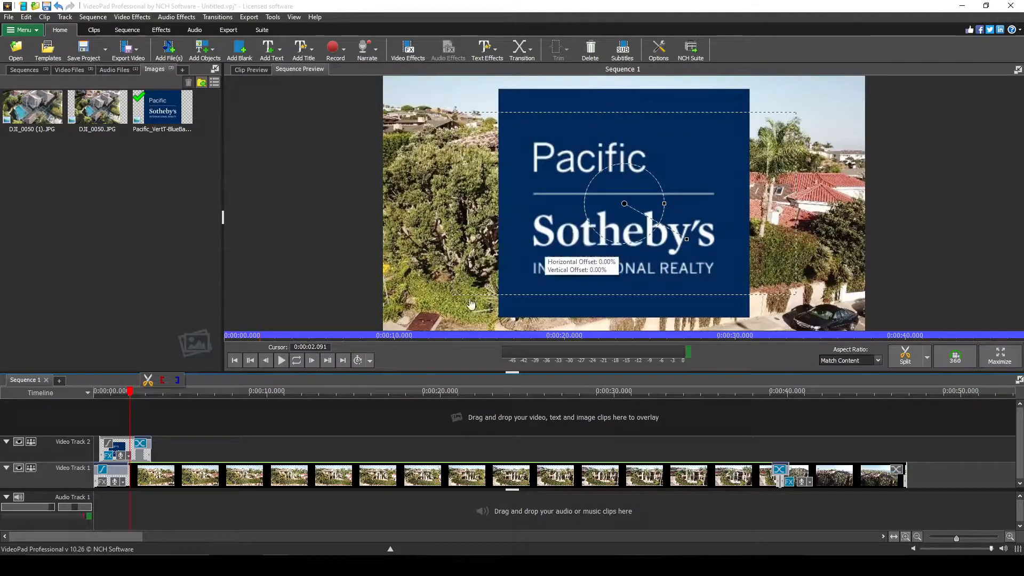
pyautogui.click(140, 394)
pyautogui.click(159, 393)
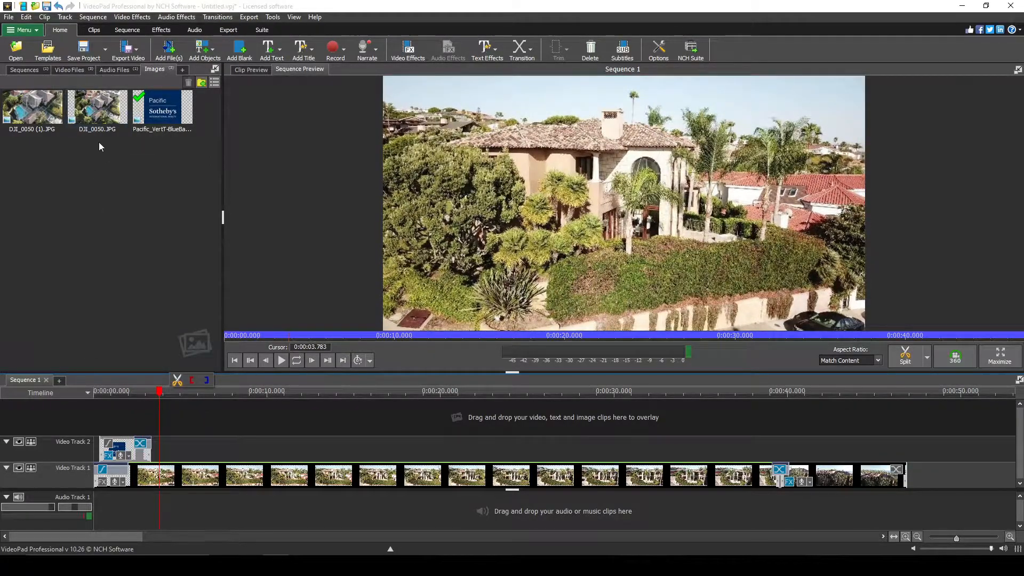
# Overlay the SkylarkVideo3 clip on a new track above the logo at about 0:00:02, and shorten it to about 1 second.
pyautogui.click(70, 70)
pyautogui.moveTo(103, 133); pyautogui.dragTo(143, 423)
pyautogui.moveTo(269, 417); pyautogui.dragTo(134, 422)
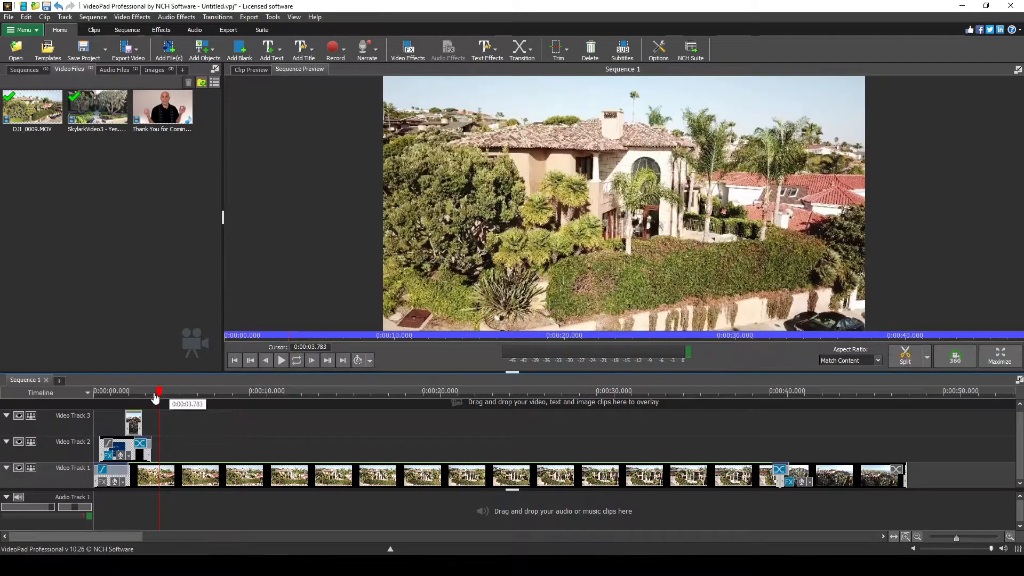
# Play the sequence from the start across the stacked overlays, and delete the SkylarkVideo3 overlay from Video Track 3.
pyautogui.click(93, 405)
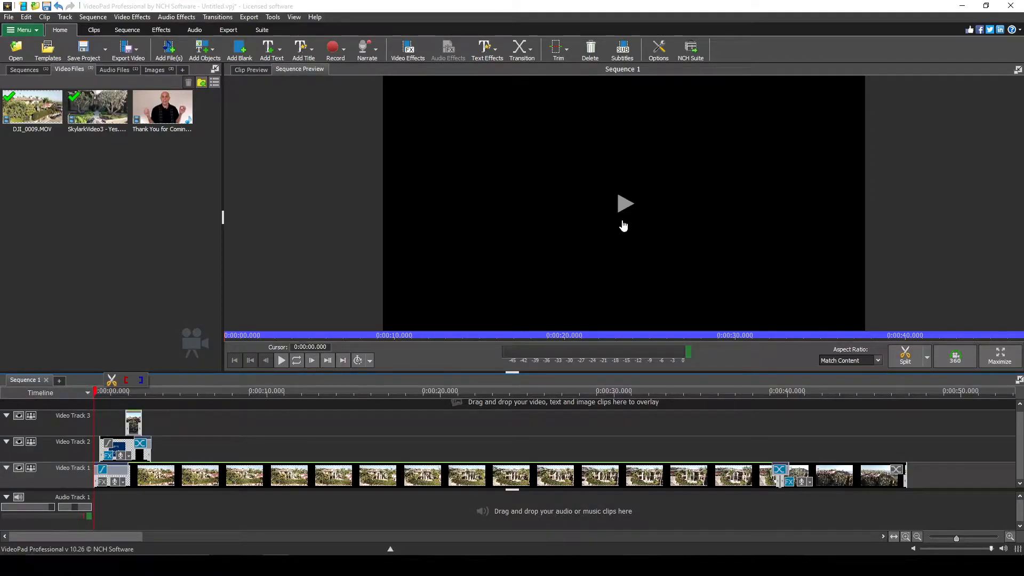
pyautogui.click(623, 208)
pyautogui.click(463, 276)
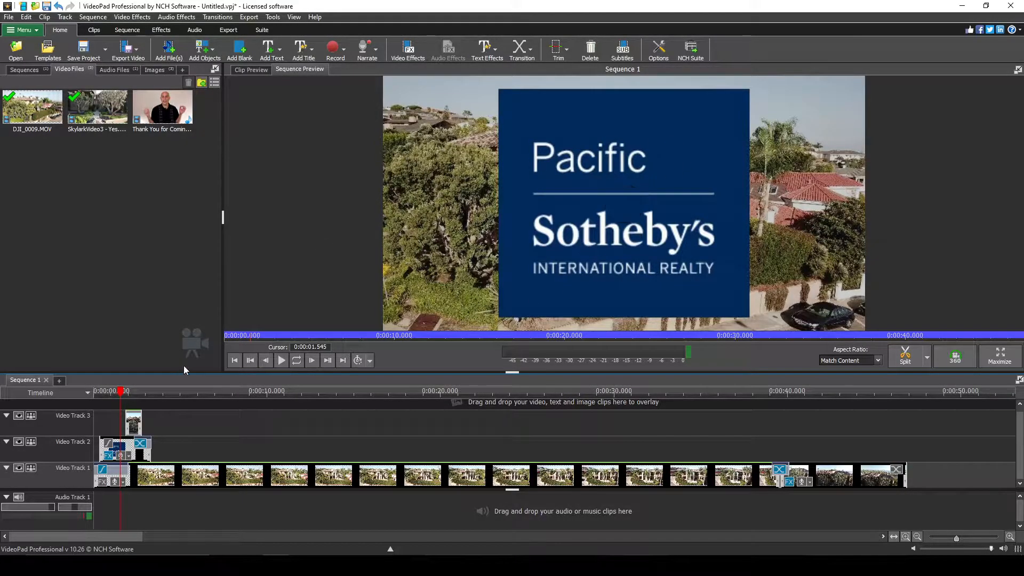
pyautogui.click(618, 209)
pyautogui.click(630, 204)
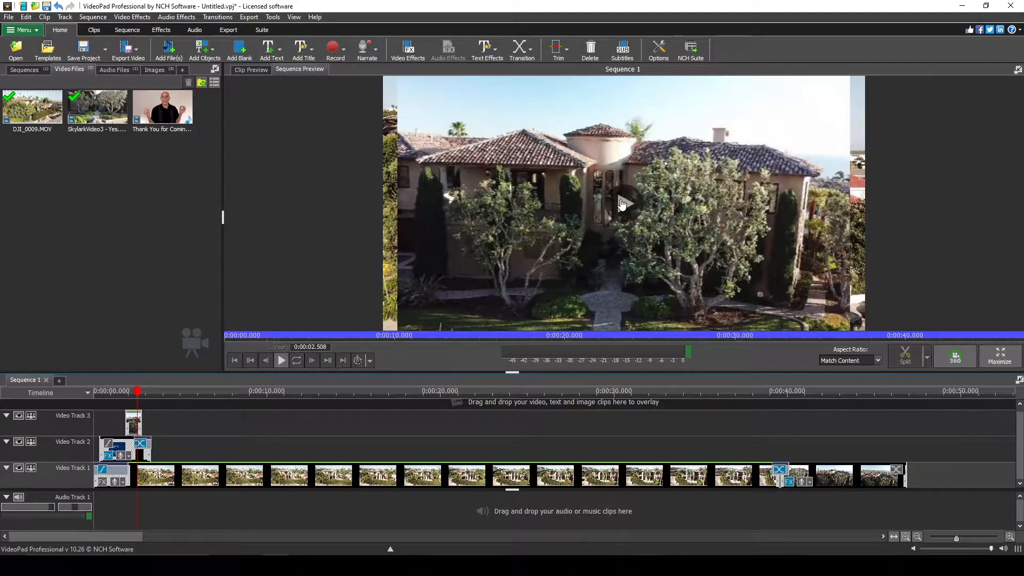
pyautogui.click(621, 203)
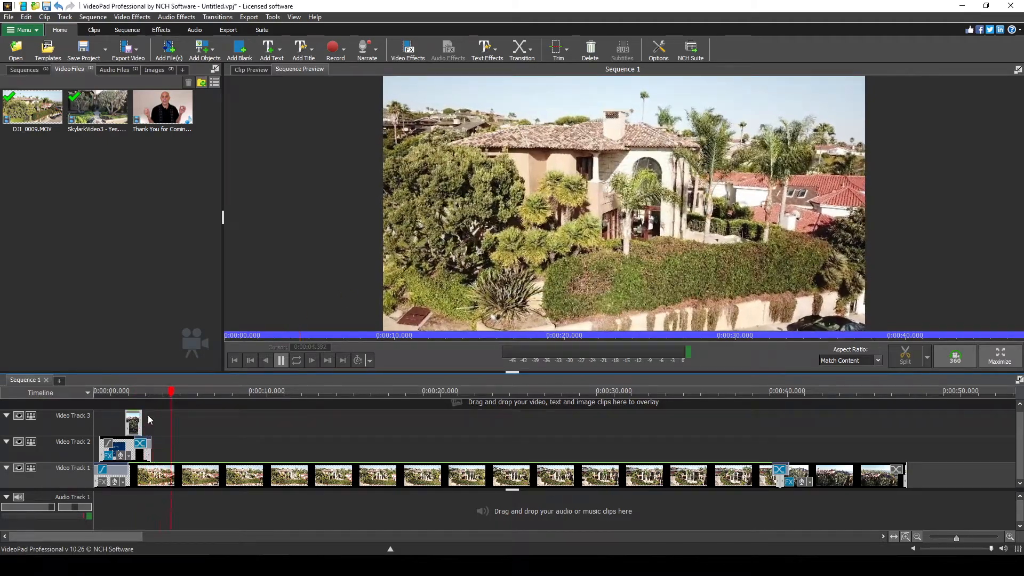
pyautogui.click(361, 309)
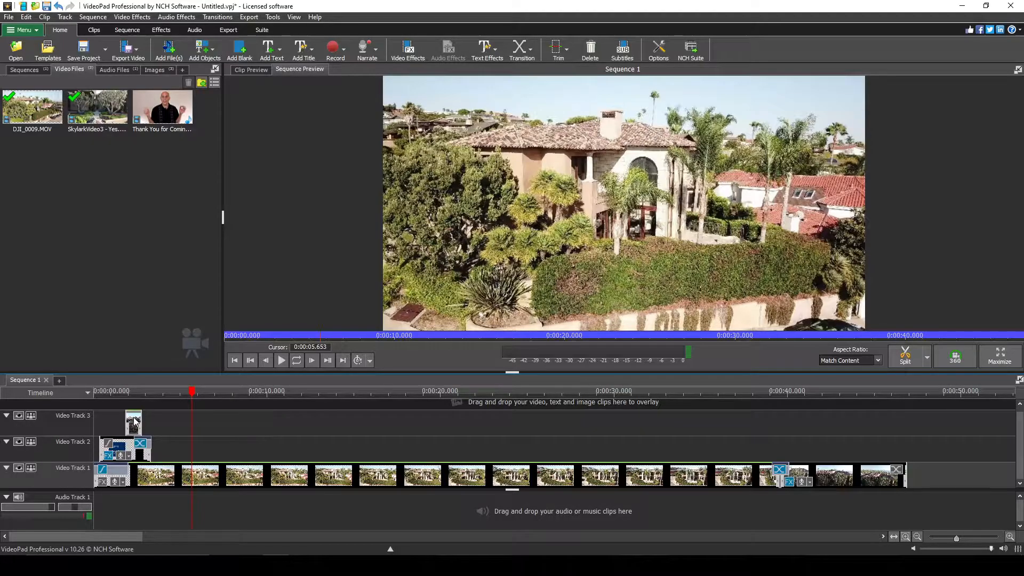
pyautogui.press('Delete')
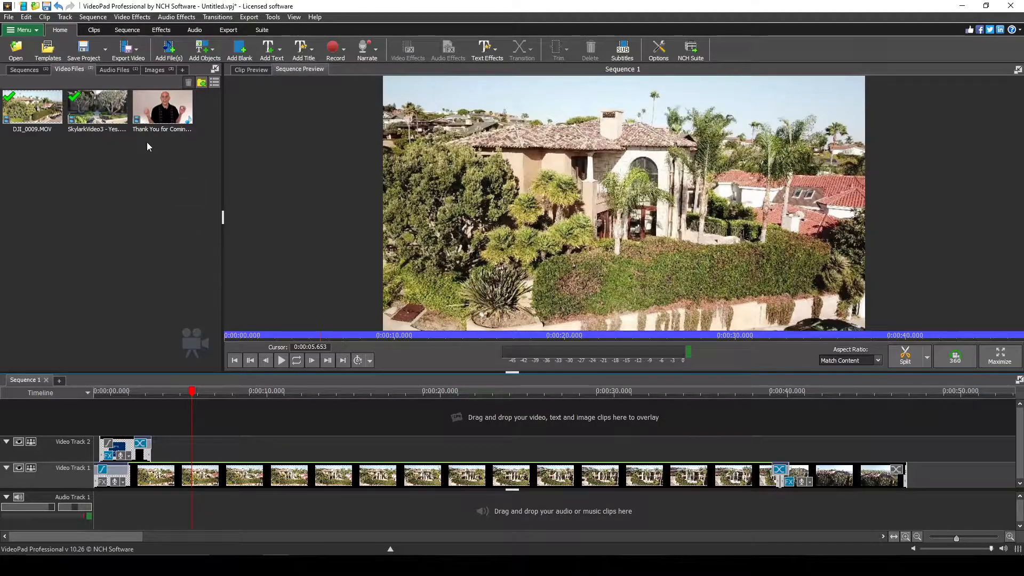
# Overlay SkylarkVideo3 on Video Track 2 at about 0:00:05.6, shorten it to about 3 seconds, and play across it.
pyautogui.click(94, 128)
pyautogui.moveTo(94, 128); pyautogui.dragTo(203, 447)
pyautogui.moveTo(276, 443); pyautogui.dragTo(243, 453)
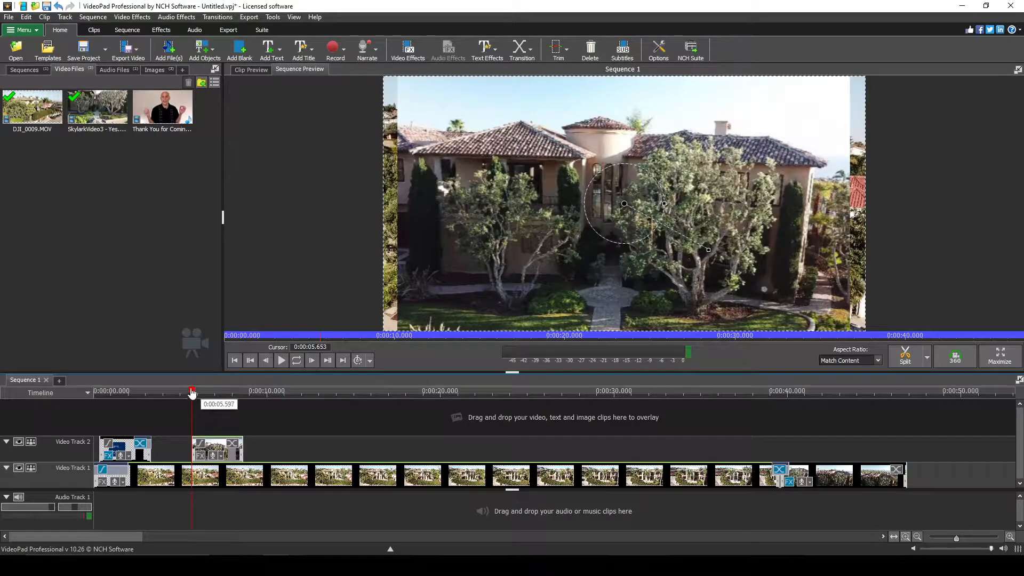
pyautogui.moveTo(192, 391); pyautogui.dragTo(167, 391)
pyautogui.click(623, 205)
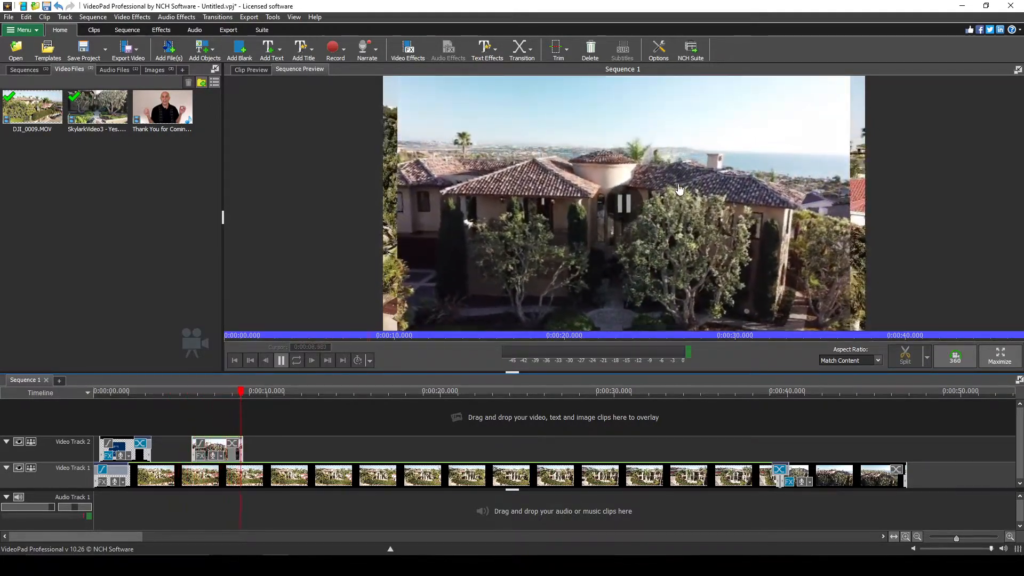
pyautogui.press('space')
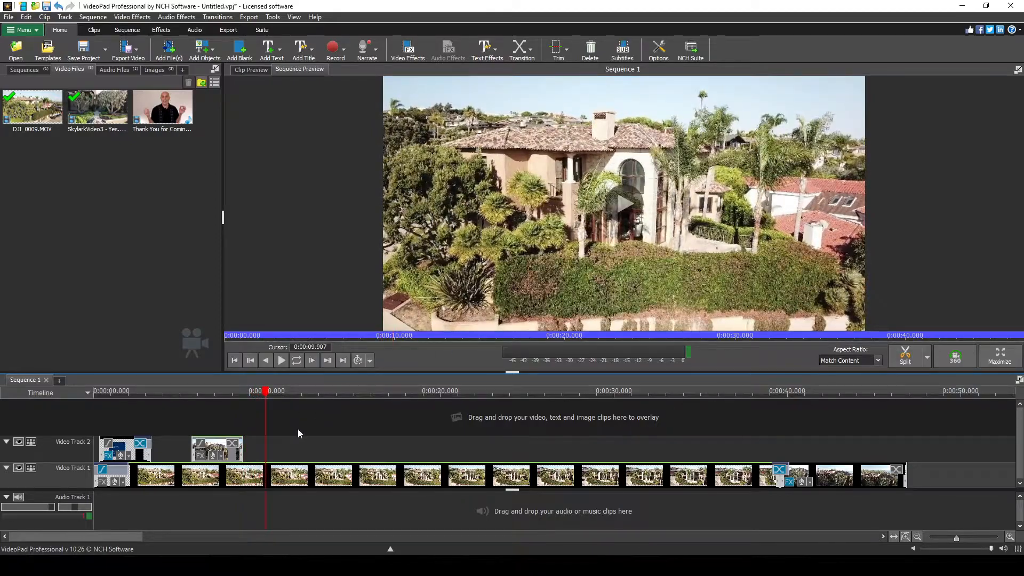
# Apply a Scale effect to the SkylarkVideo3 overlay and enlarge it to a ratio of 1.19 to fill the frame.
pyautogui.click(203, 457)
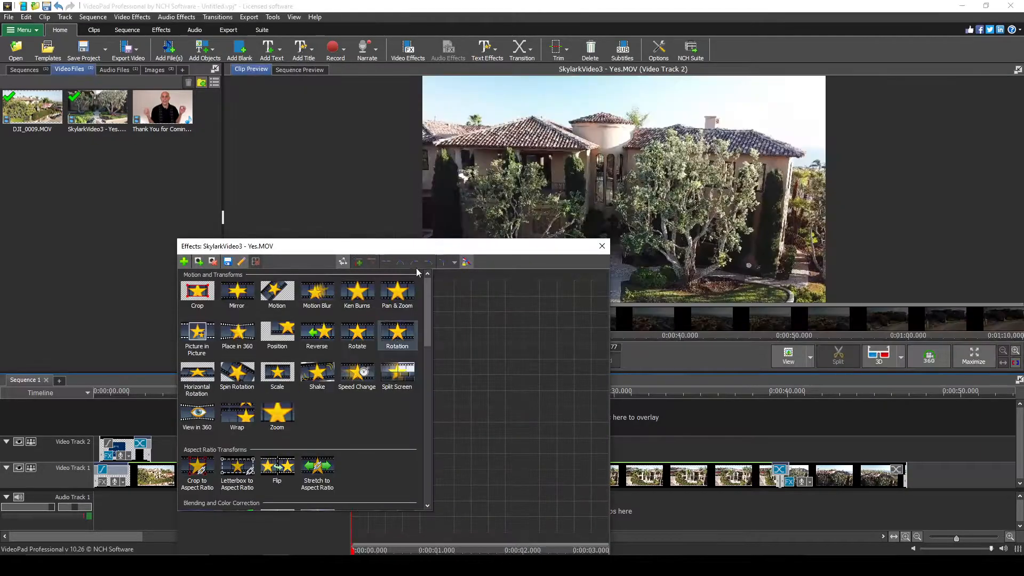
pyautogui.moveTo(404, 248); pyautogui.dragTo(472, 172)
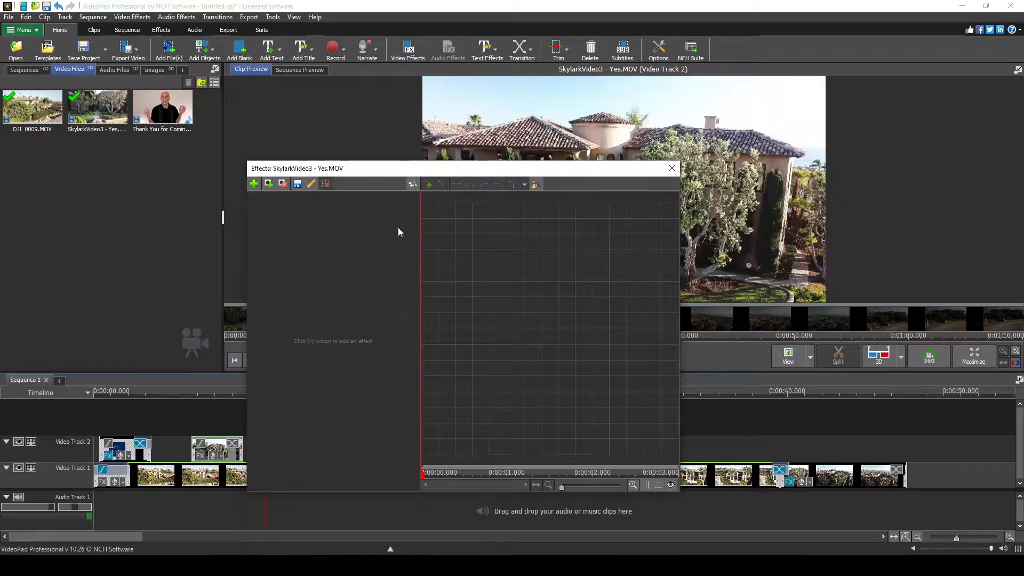
pyautogui.click(254, 184)
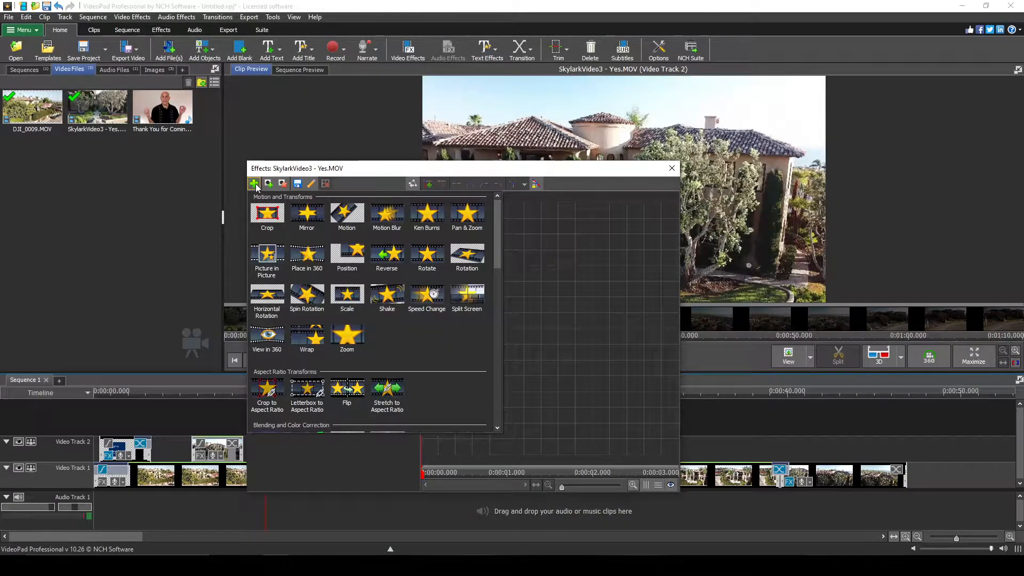
pyautogui.click(352, 298)
pyautogui.moveTo(472, 170); pyautogui.dragTo(330, 262)
pyautogui.moveTo(698, 228); pyautogui.dragTo(709, 233)
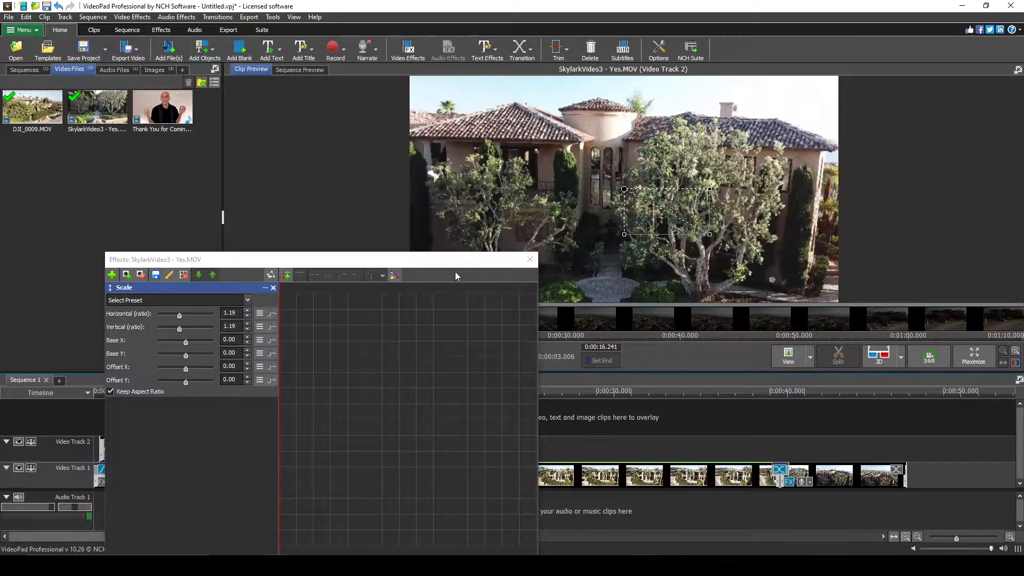
pyautogui.click(529, 259)
# Replay the sequence from about 0:00:05.1 across the scaled SkylarkVideo3 overlay, and delete that overlay from Video Track 2.
pyautogui.moveTo(271, 391); pyautogui.dragTo(182, 394)
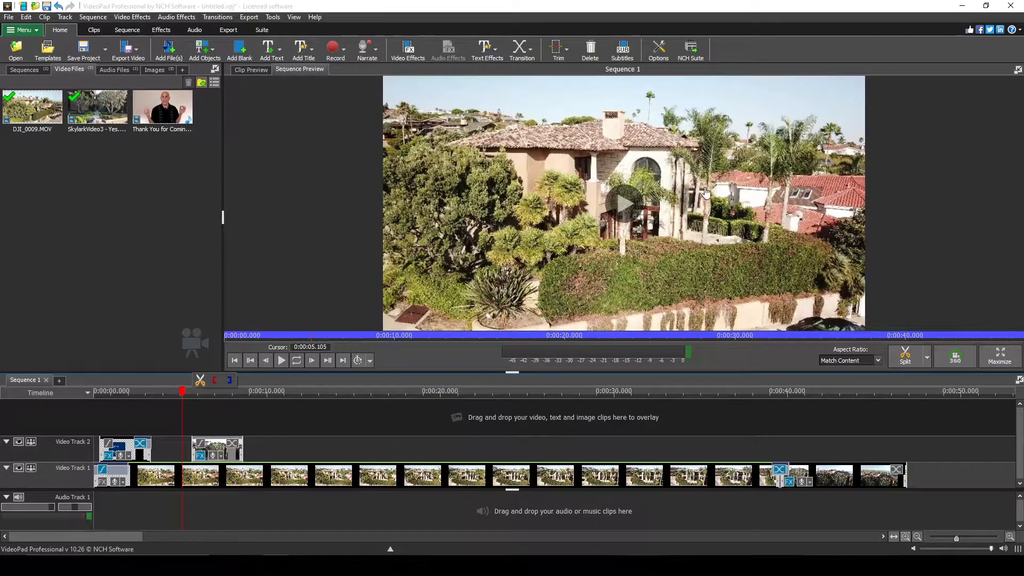
pyautogui.click(622, 219)
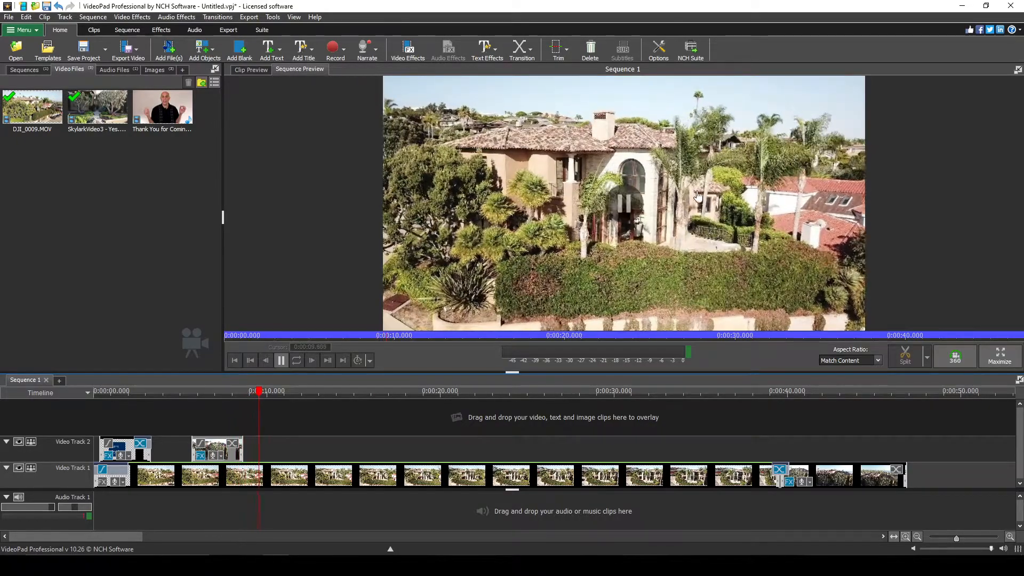
pyautogui.click(698, 201)
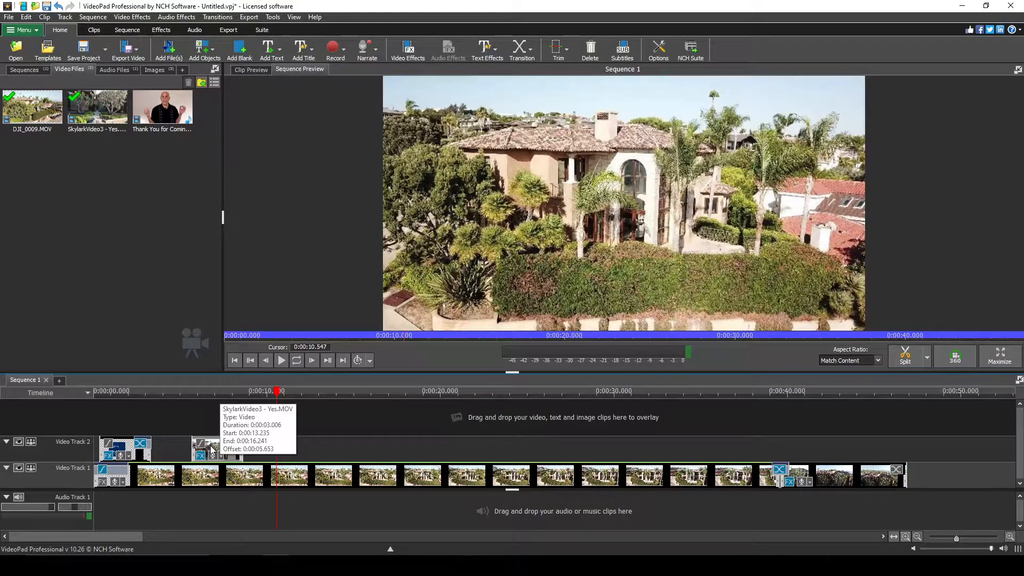
pyautogui.press('Delete')
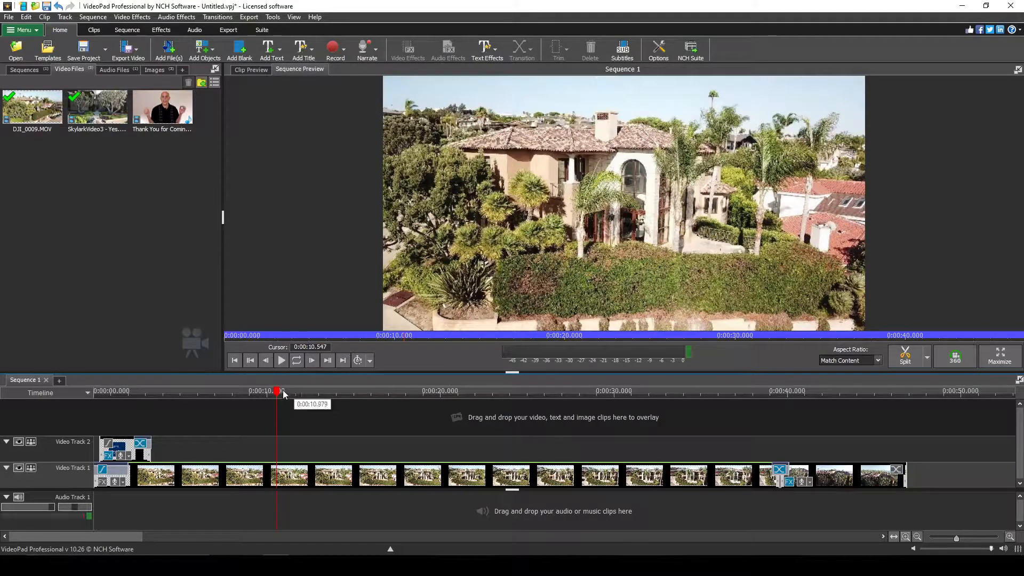
# Add the inspiring-soft-backgr... music file at the start of Audio Track 1, and play the sequence from the start with it.
pyautogui.moveTo(277, 395); pyautogui.dragTo(94, 407)
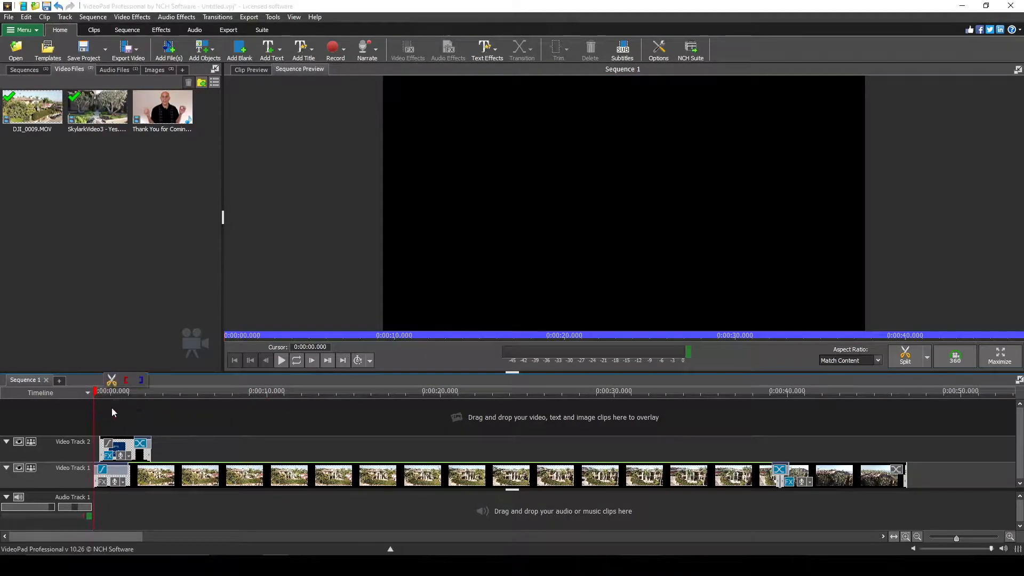
pyautogui.click(115, 69)
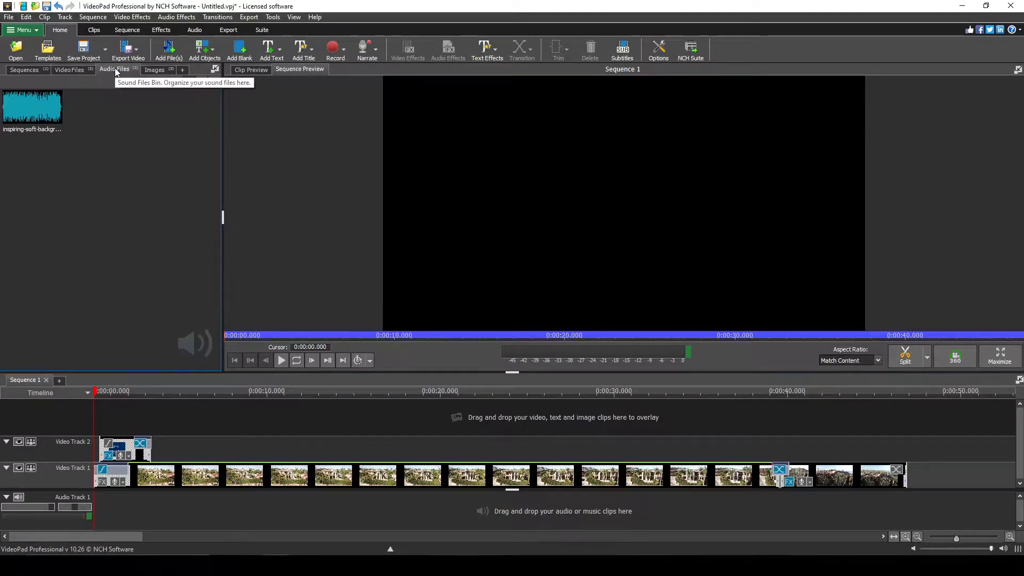
pyautogui.moveTo(43, 125); pyautogui.dragTo(92, 515)
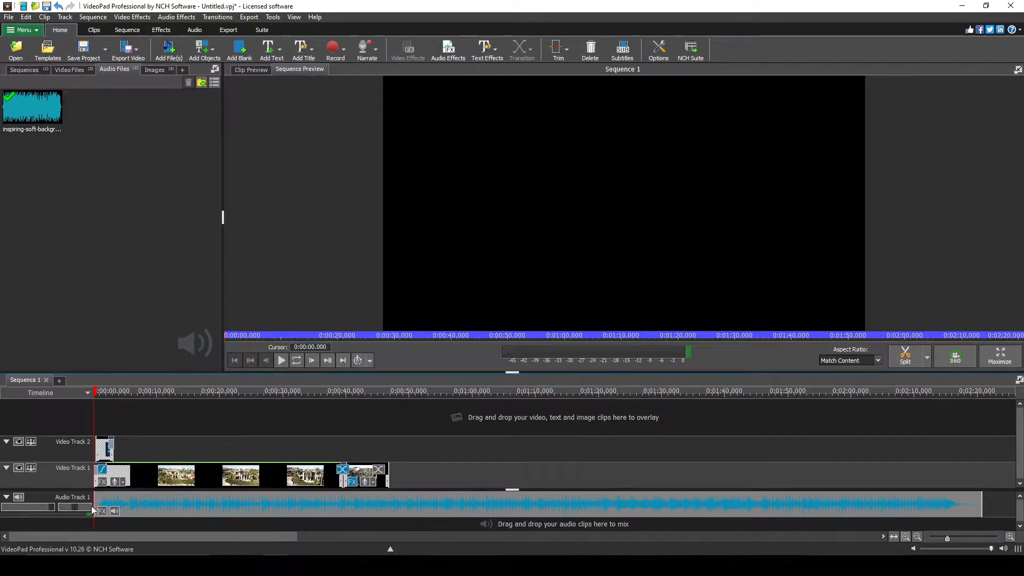
pyautogui.moveTo(526, 238)
pyautogui.click(628, 210)
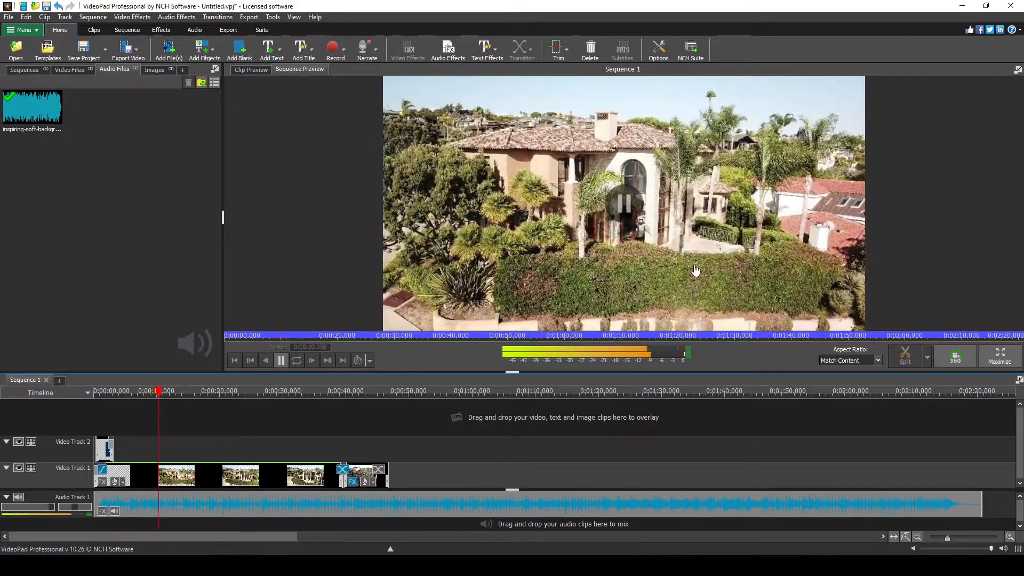
pyautogui.click(688, 268)
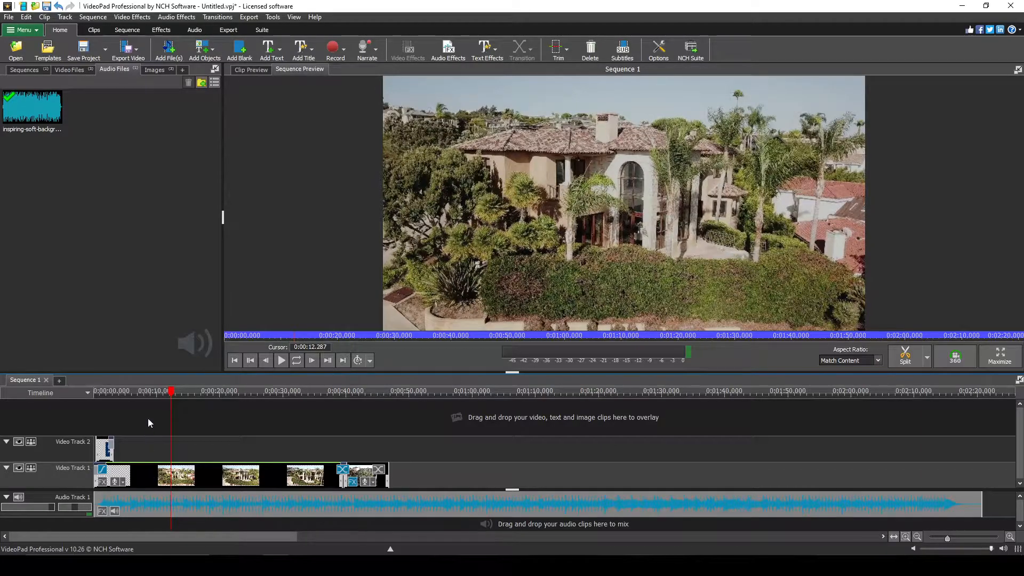
# Shorten the first clip on Video Track 1 to about 6 seconds, and play the sequence from the start.
pyautogui.moveTo(148, 470); pyautogui.dragTo(181, 469)
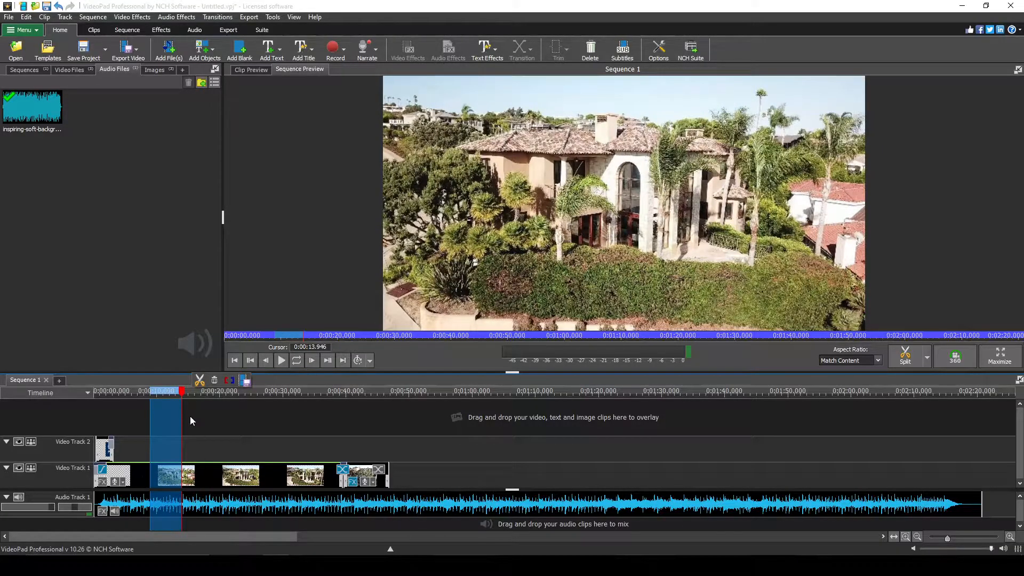
pyautogui.moveTo(182, 396); pyautogui.dragTo(138, 393)
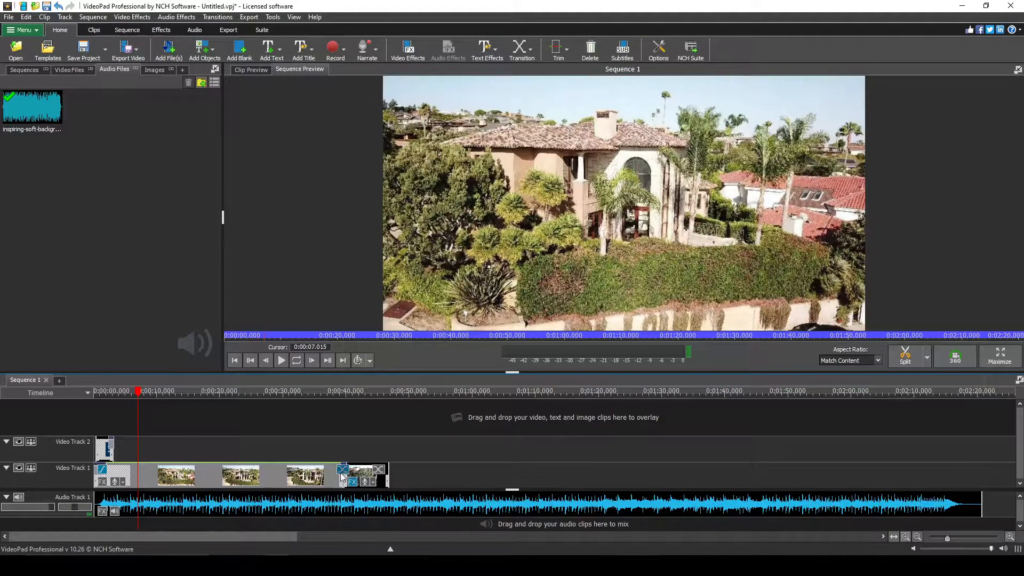
pyautogui.moveTo(341, 480); pyautogui.dragTo(123, 483)
pyautogui.moveTo(139, 394); pyautogui.dragTo(96, 396)
pyautogui.click(618, 233)
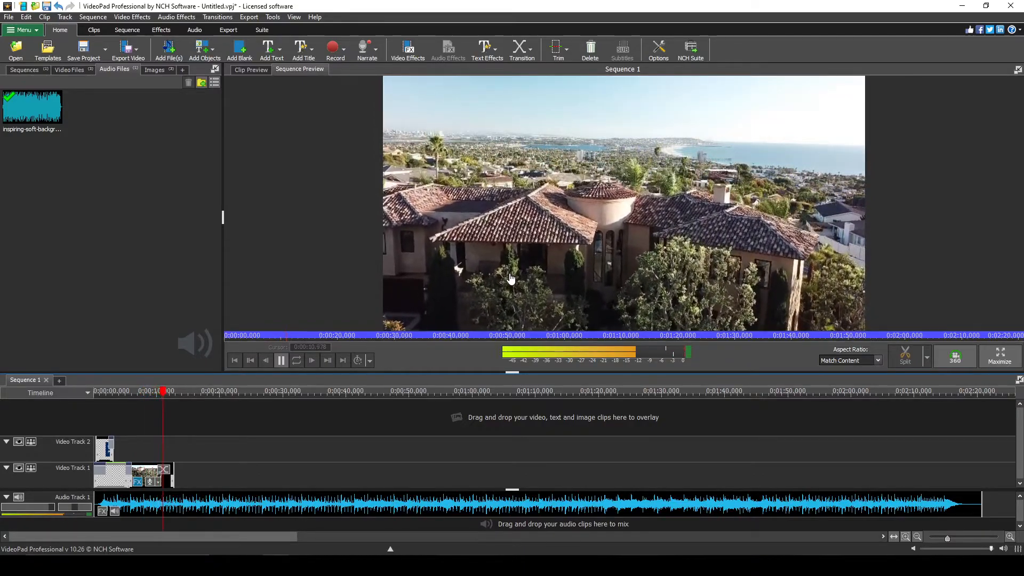
# Pause playback and trim the end of the music clip on Audio Track 1 to about 0:02:09.
pyautogui.click(620, 203)
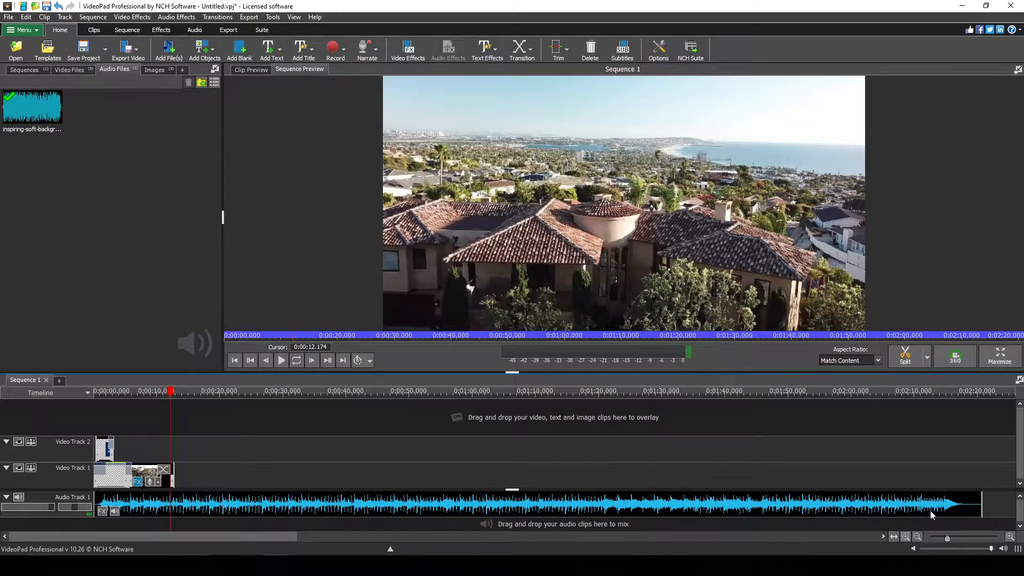
pyautogui.moveTo(981, 504); pyautogui.dragTo(214, 502)
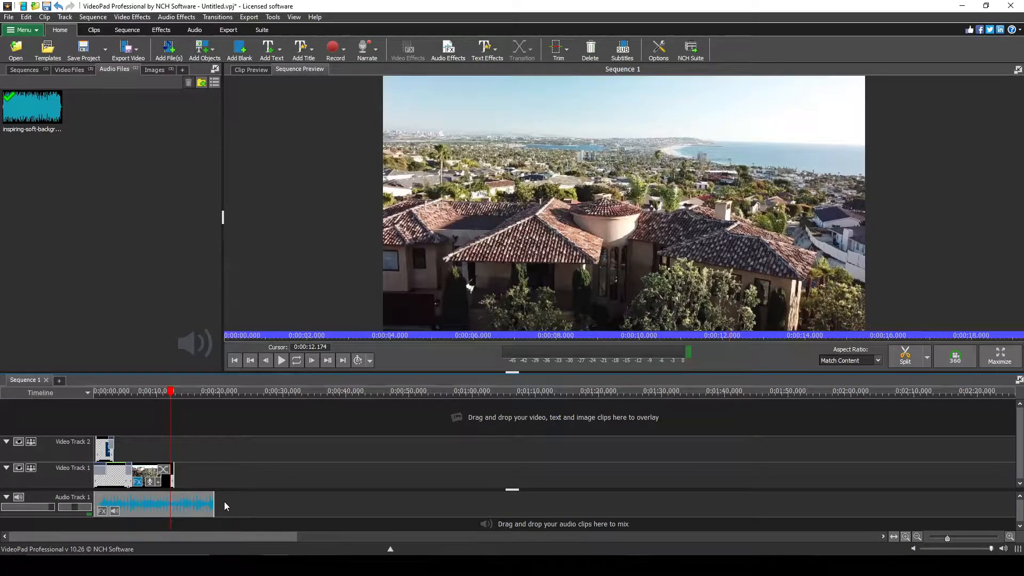
pyautogui.moveTo(210, 503); pyautogui.dragTo(907, 501)
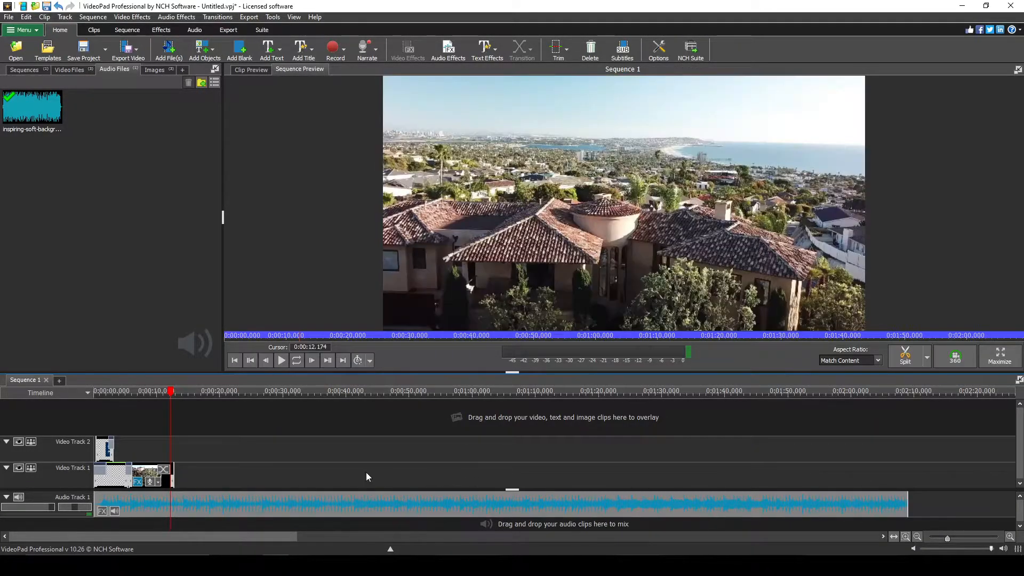
# Review the list of audio effects available for the music clip, and close the effects window.
pyautogui.click(102, 511)
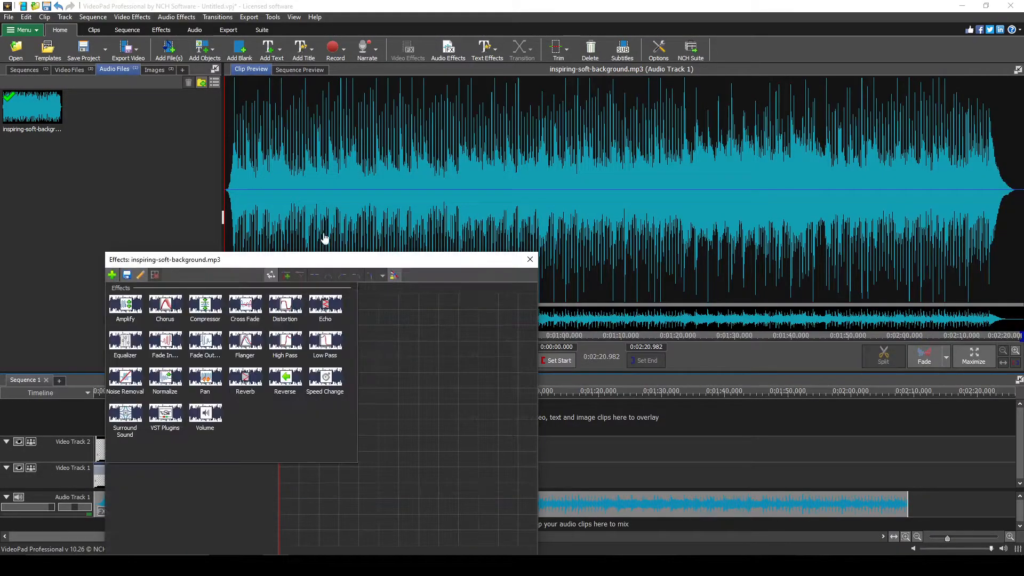
pyautogui.moveTo(308, 265); pyautogui.dragTo(513, 208)
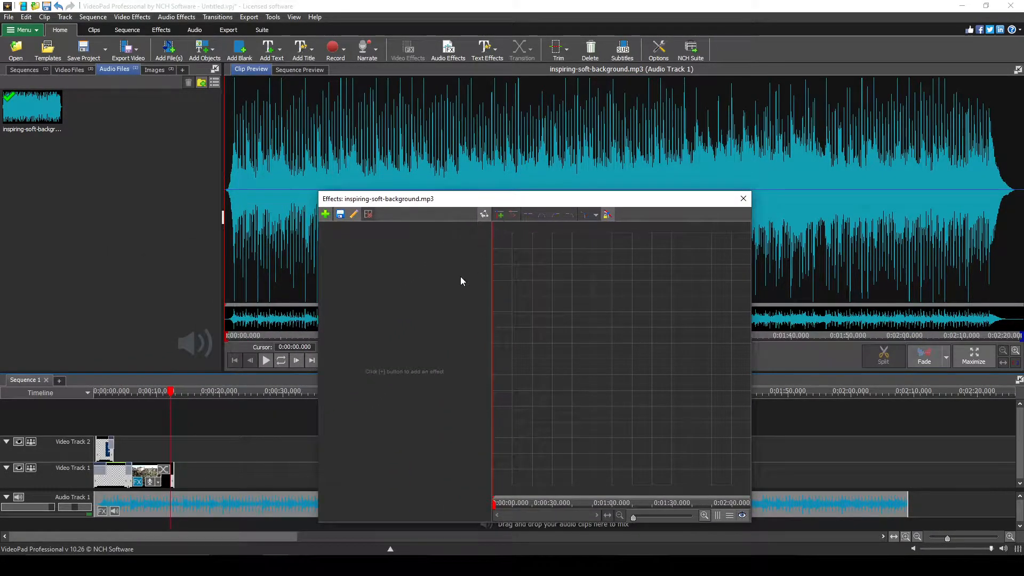
pyautogui.click(325, 213)
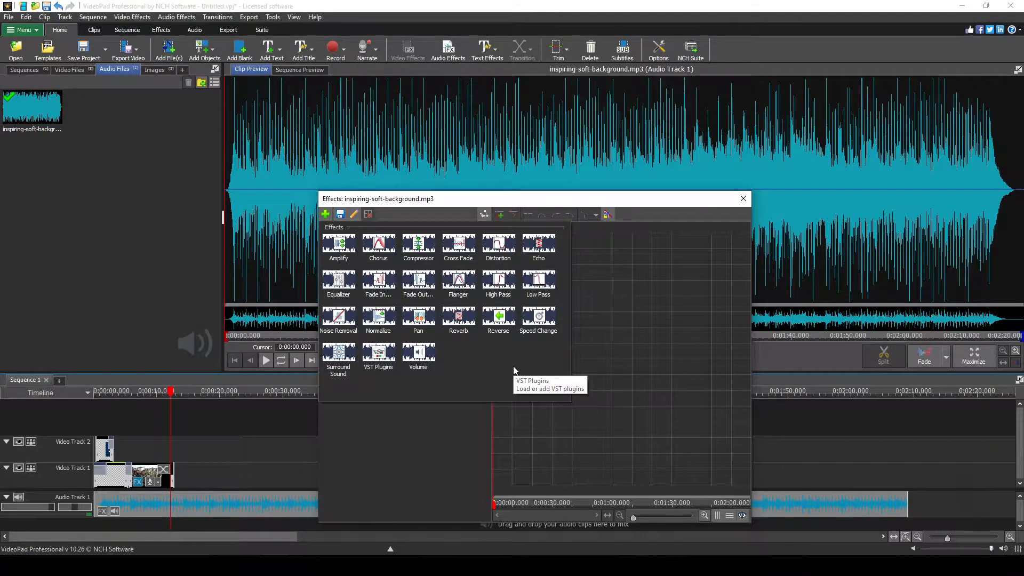
pyautogui.click(743, 200)
# Add a fade point that lowers the music clip's volume at about 0:00:23, and play the sequence from the start.
pyautogui.moveTo(560, 191); pyautogui.dragTo(469, 203)
pyautogui.moveTo(433, 195); pyautogui.dragTo(444, 256)
pyautogui.moveTo(469, 203); pyautogui.dragTo(358, 290)
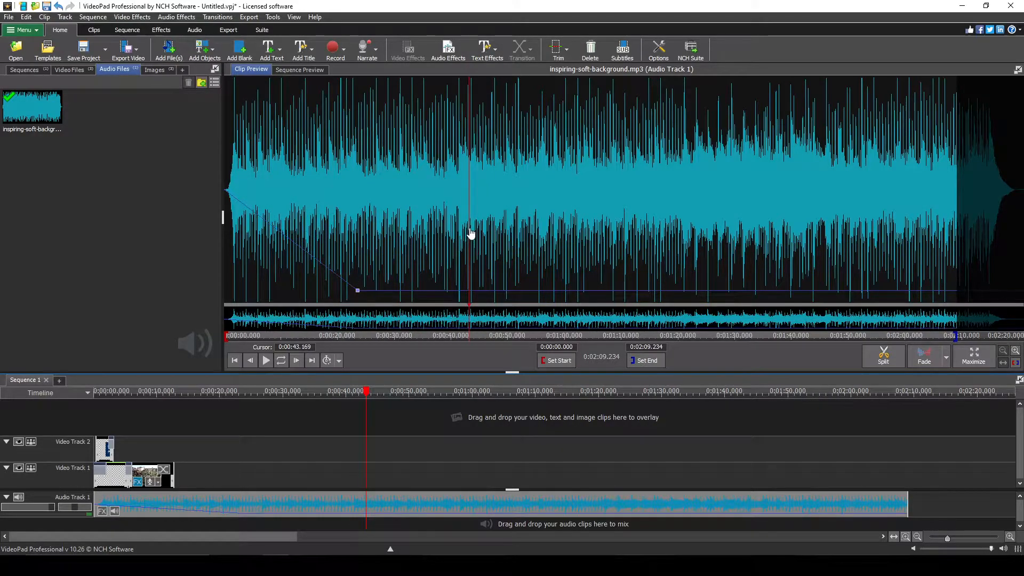
pyautogui.click(226, 230)
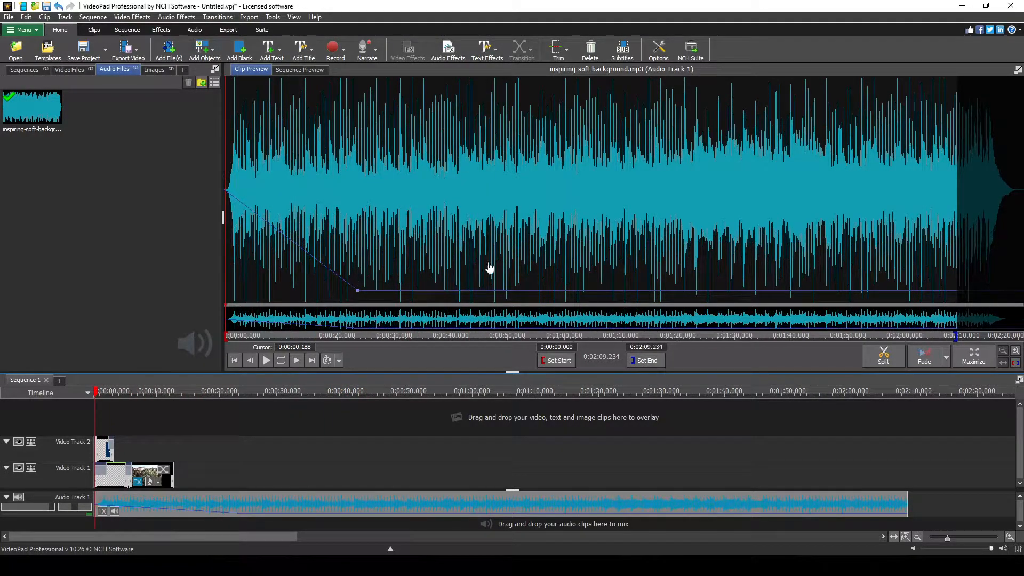
pyautogui.press('space')
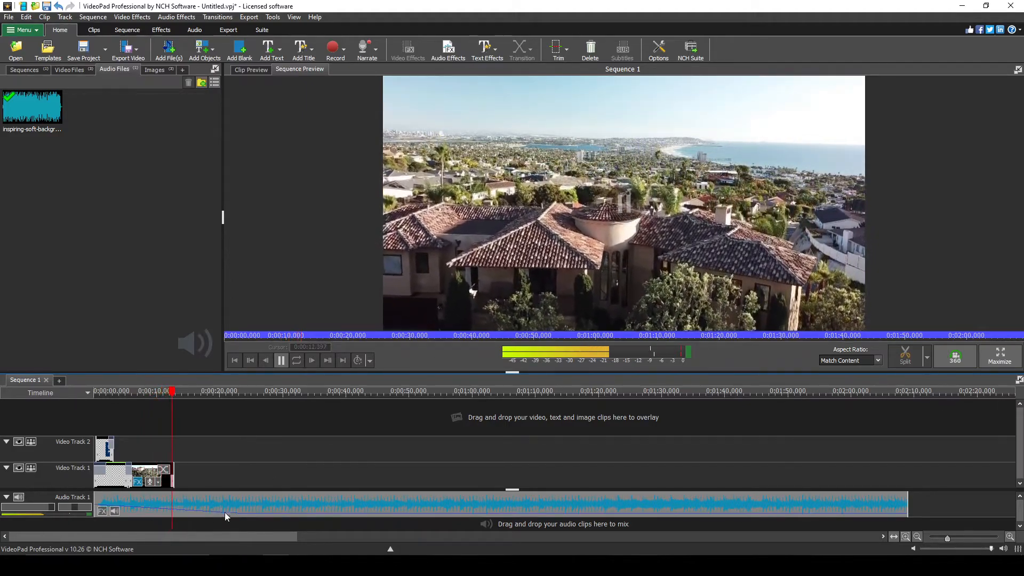
pyautogui.click(592, 222)
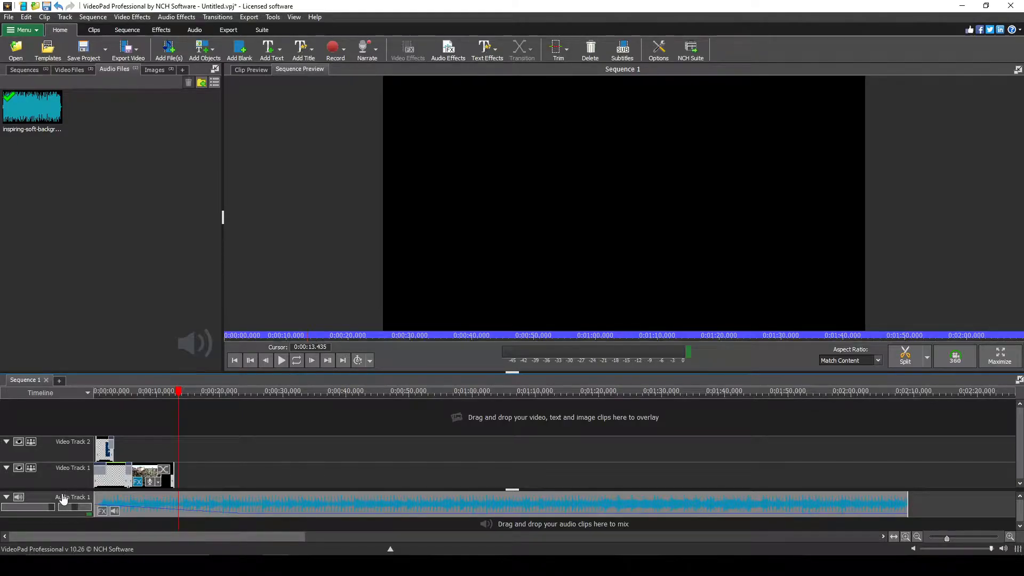
# Reselect the music clip on the timeline, move the playhead to about 0:00:04.1, and mute Audio Track 1.
pyautogui.click(32, 109)
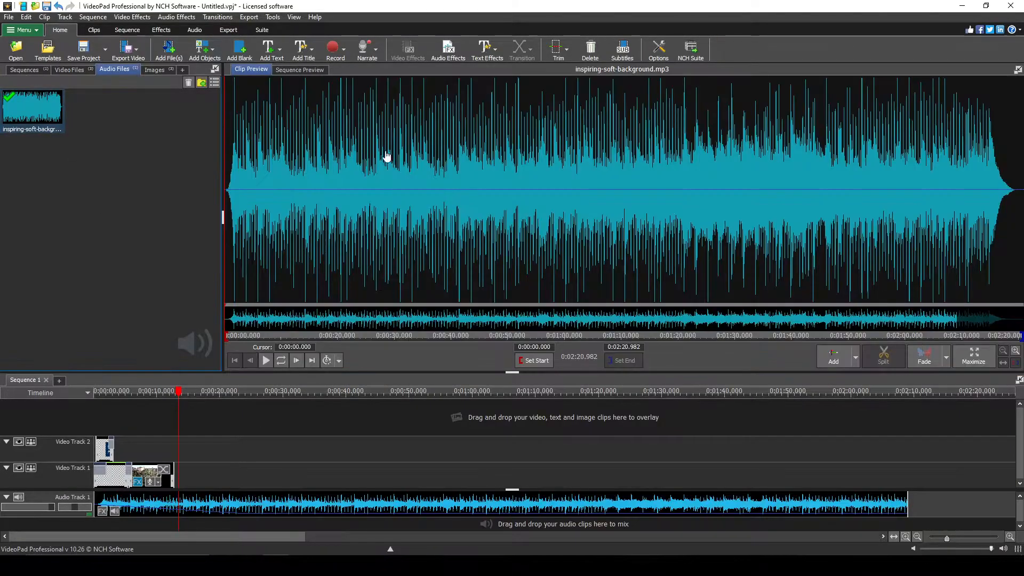
pyautogui.click(150, 505)
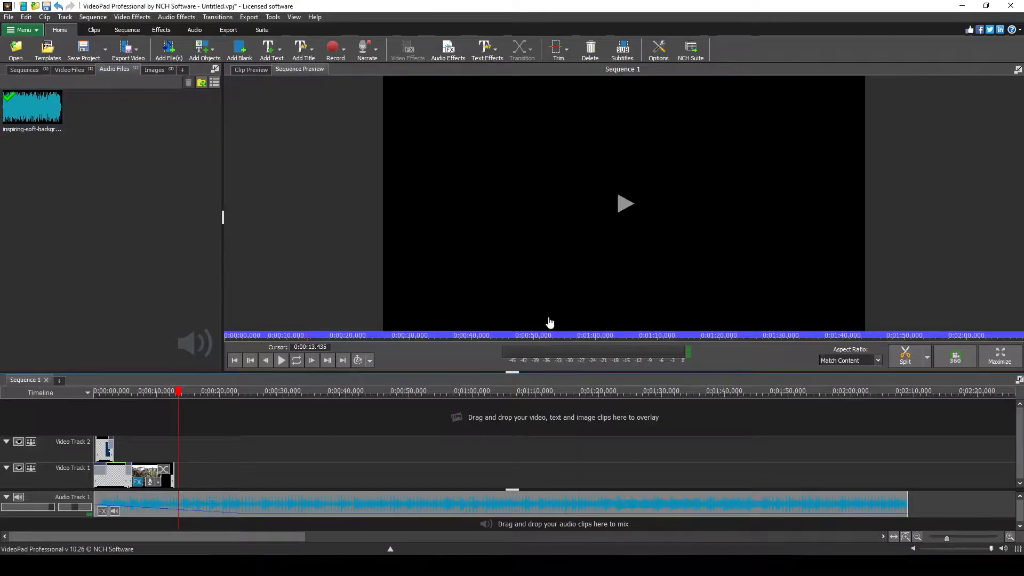
pyautogui.moveTo(183, 395); pyautogui.dragTo(121, 409)
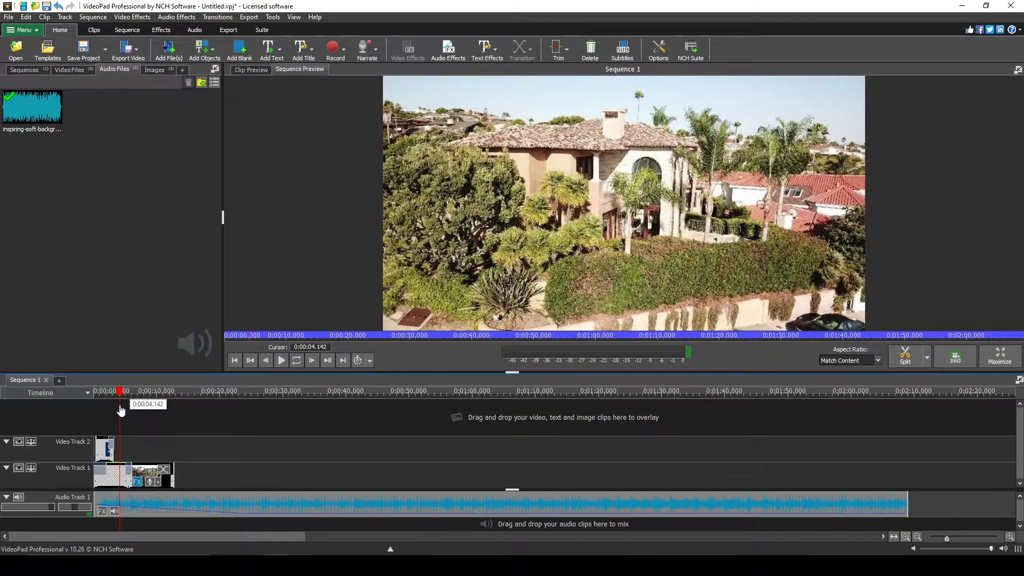
pyautogui.rightClick(285, 504)
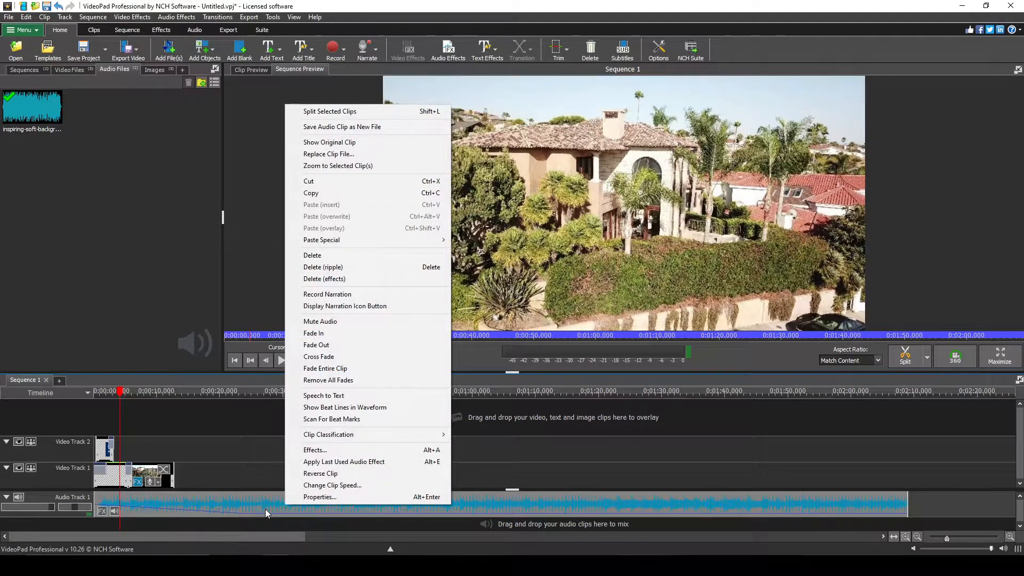
pyautogui.click(265, 508)
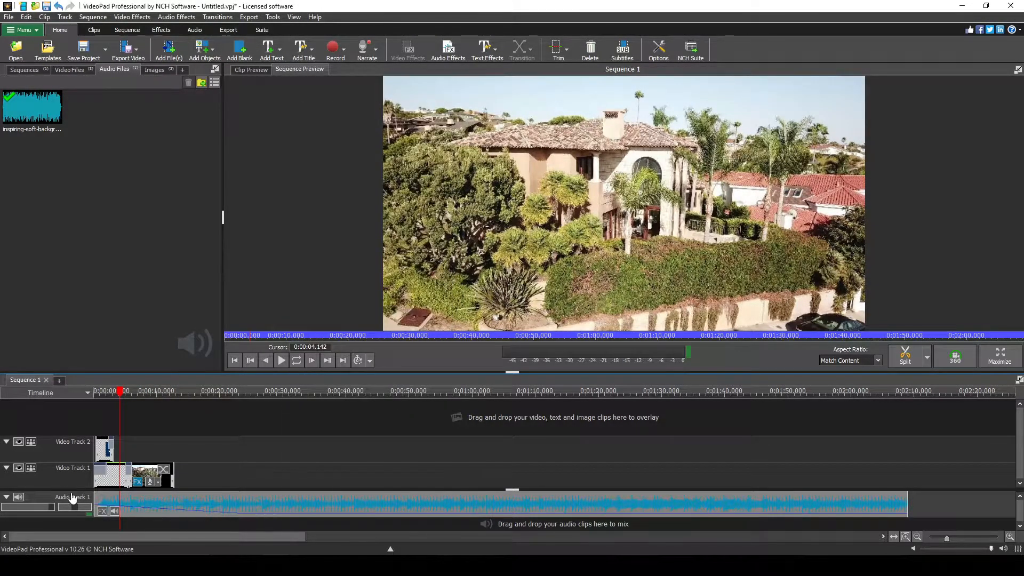
pyautogui.click(18, 497)
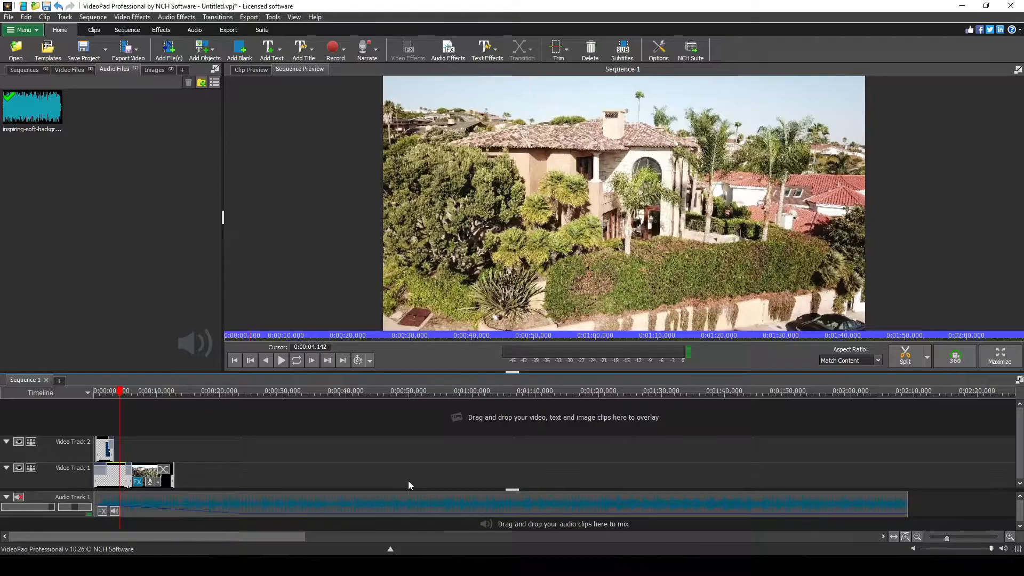
# Reshape the music clip's volume curve to dip at about 0:00:05 and rise above the normal level at about 0:00:22.
pyautogui.click(228, 511)
pyautogui.moveTo(357, 295); pyautogui.dragTo(256, 300)
pyautogui.moveTo(372, 302); pyautogui.dragTo(353, 98)
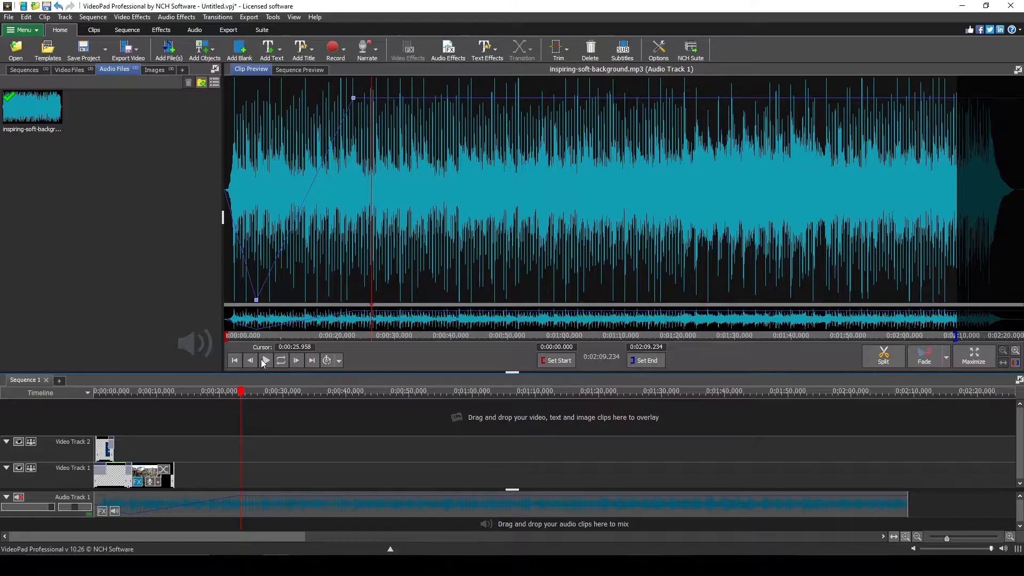
# Play the sequence from the start, unmute Audio Track 1, and replay it to hear the volume curve.
pyautogui.moveTo(241, 392); pyautogui.dragTo(92, 404)
pyautogui.click(282, 359)
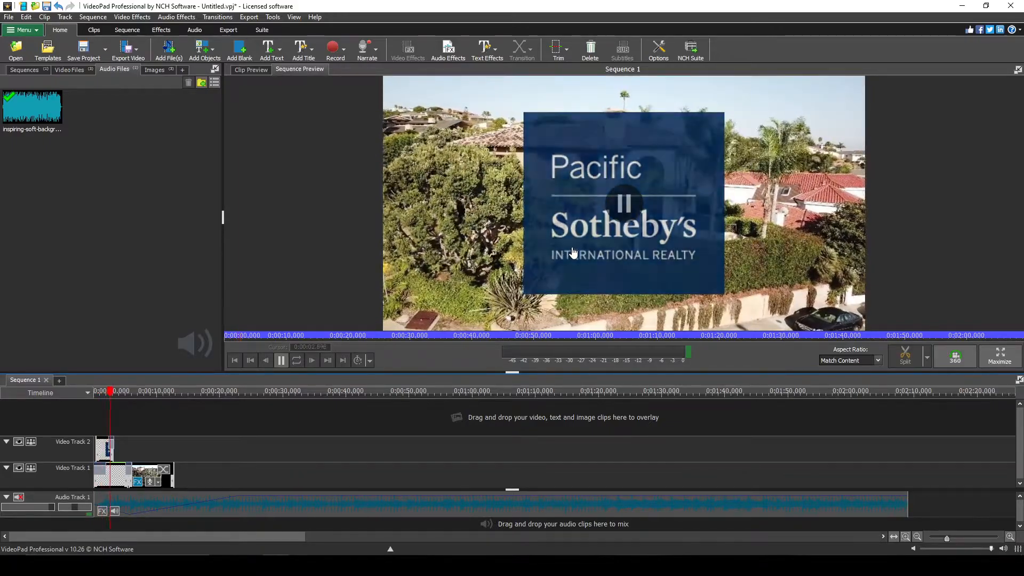
pyautogui.click(19, 497)
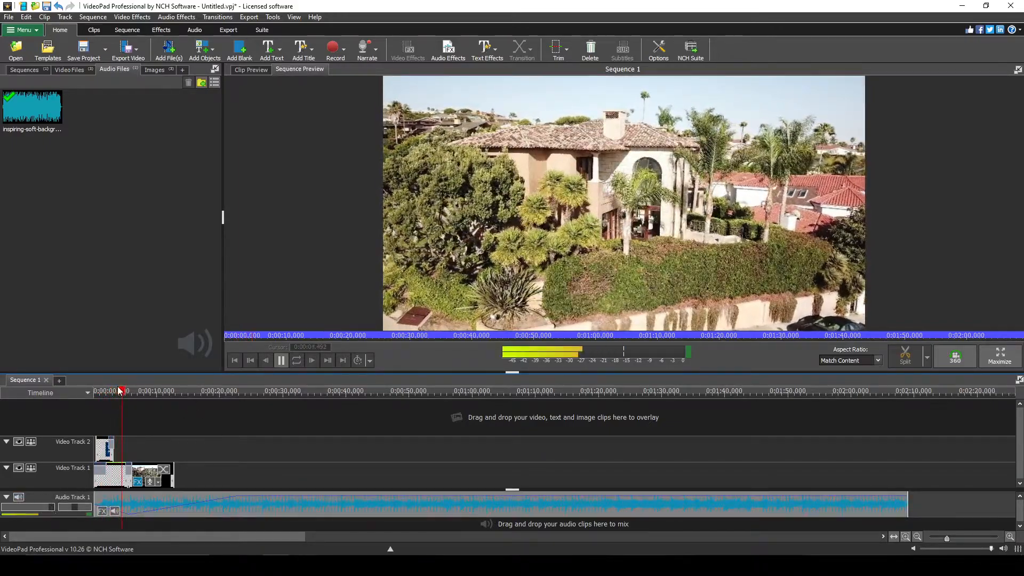
pyautogui.click(97, 393)
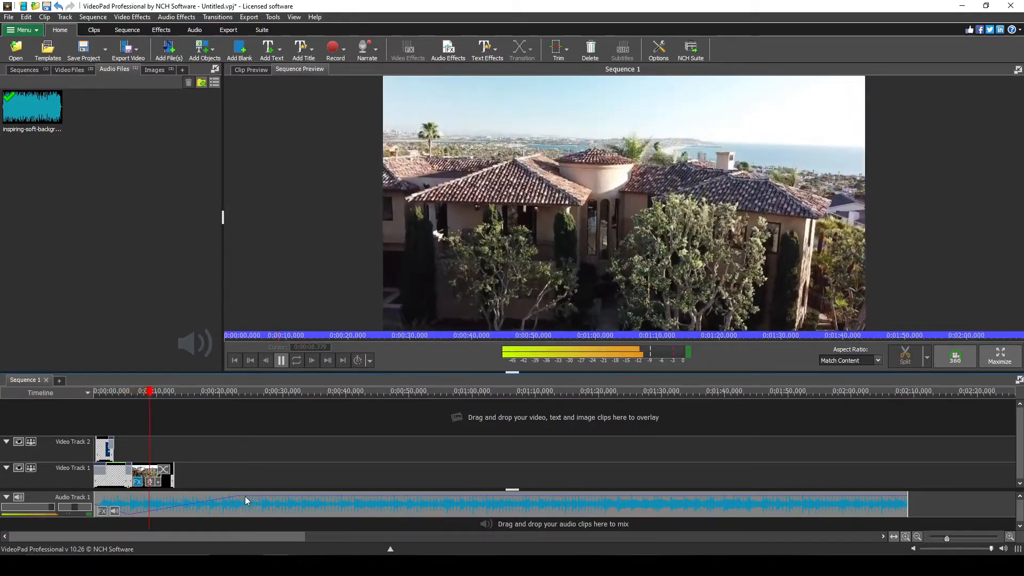
# Move the raised fade point to about 0:00:45.7, delete that point, and remove the fade effect from the music clip.
pyautogui.click(232, 505)
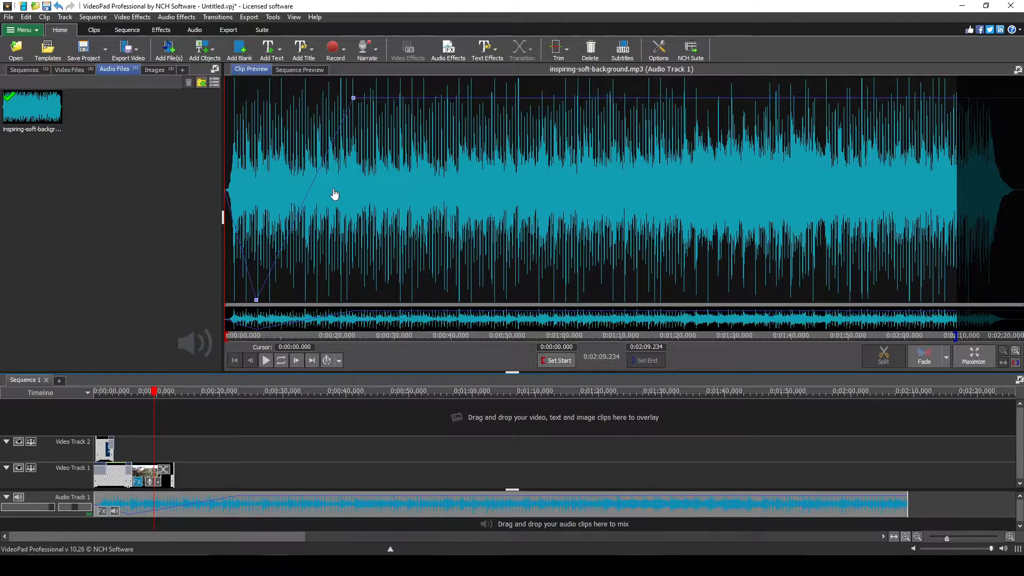
pyautogui.moveTo(354, 100); pyautogui.dragTo(483, 131)
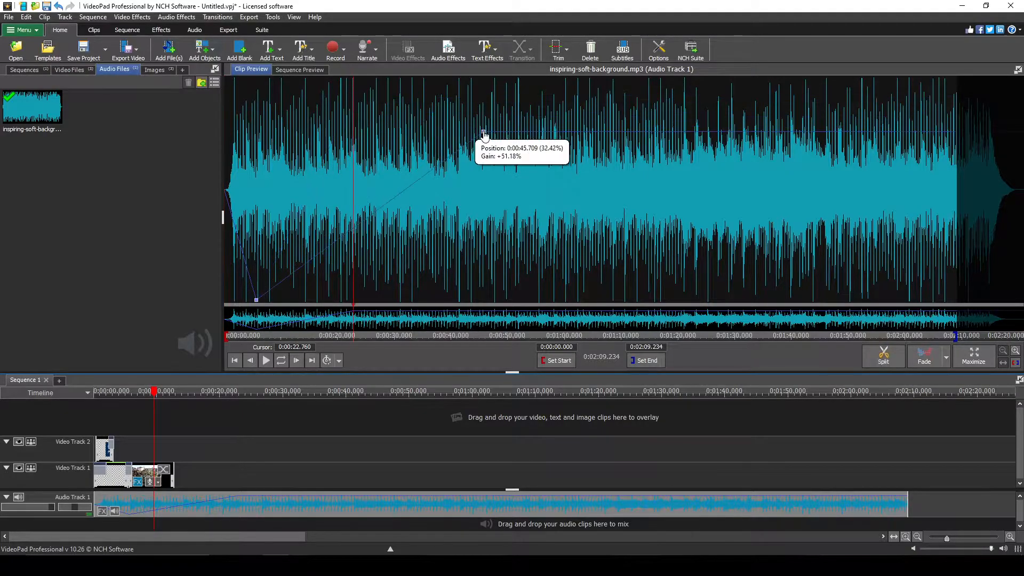
pyautogui.rightClick(483, 130)
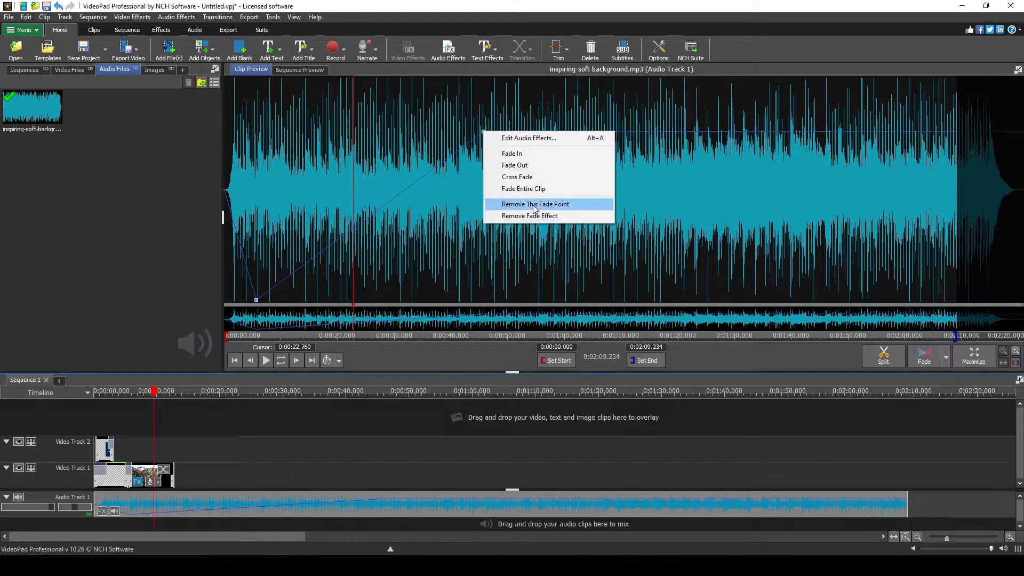
pyautogui.click(515, 204)
pyautogui.rightClick(256, 301)
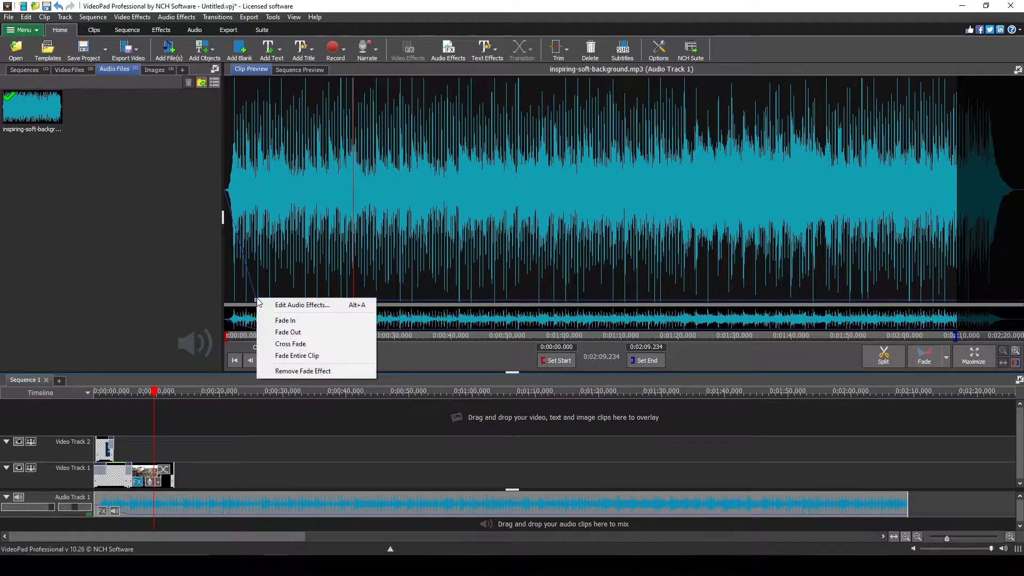
pyautogui.click(316, 372)
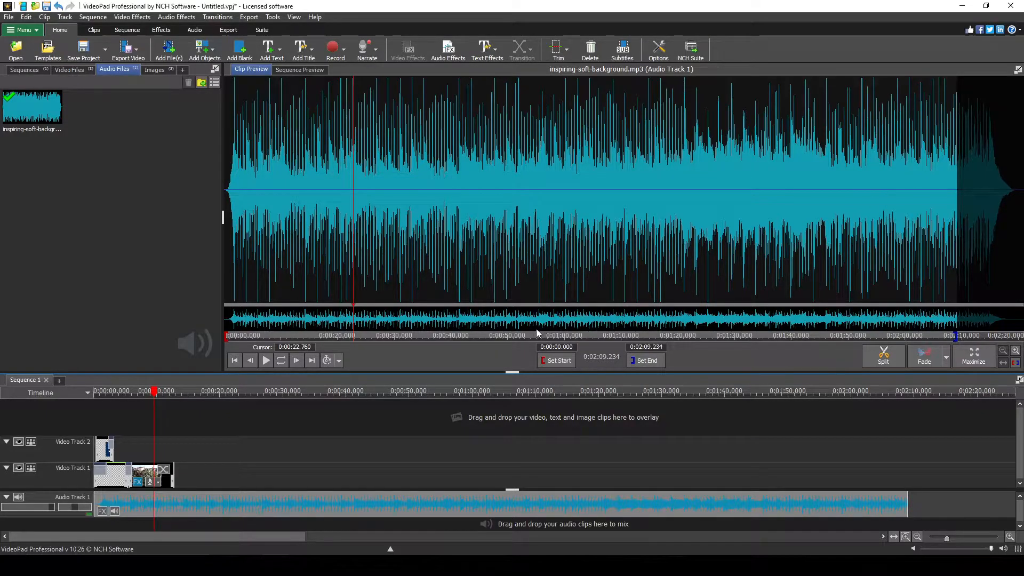
# Mute Audio Track 1 and unmute it again.
pyautogui.click(20, 499)
pyautogui.click(21, 499)
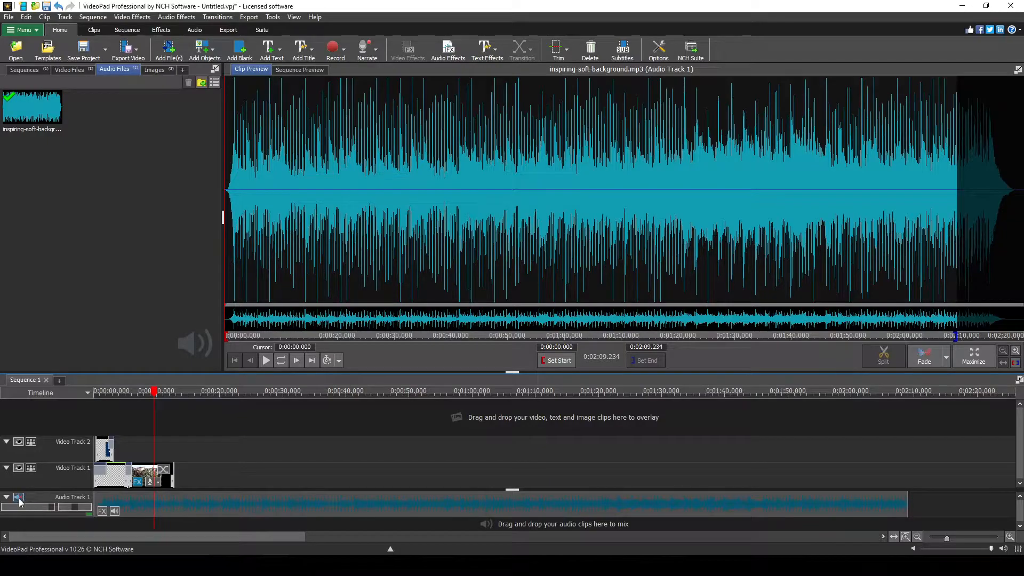
pyautogui.click(19, 499)
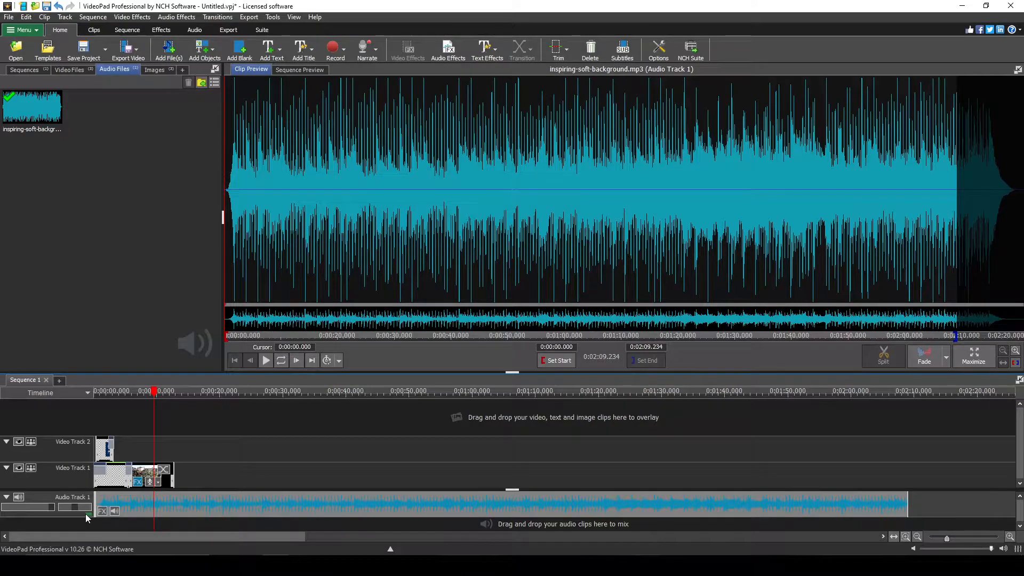
pyautogui.click(345, 210)
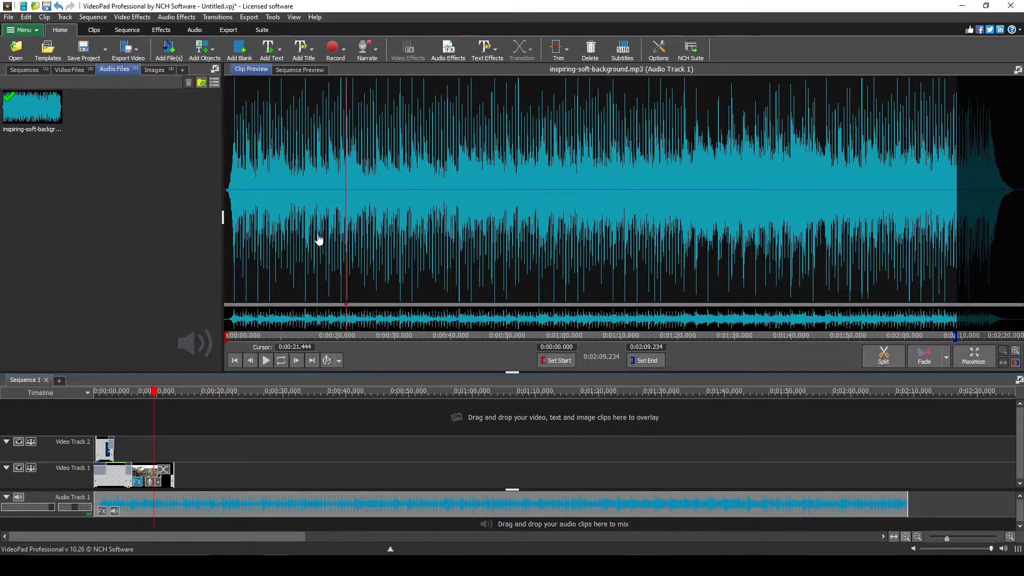
# Open the music clip's volume settings and set the volume to its maximum.
pyautogui.click(113, 512)
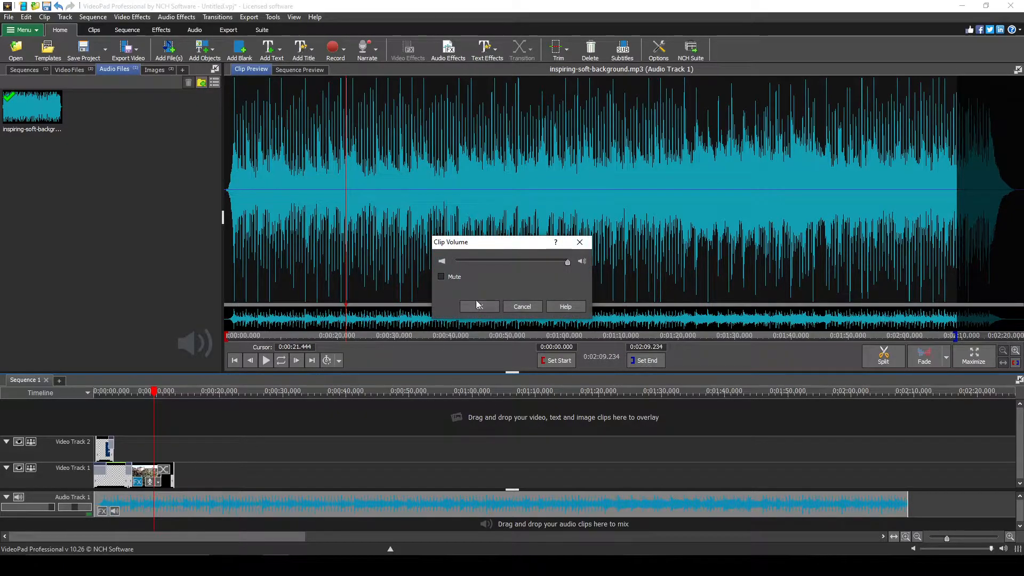
pyautogui.moveTo(542, 267); pyautogui.dragTo(573, 269)
pyautogui.click(477, 306)
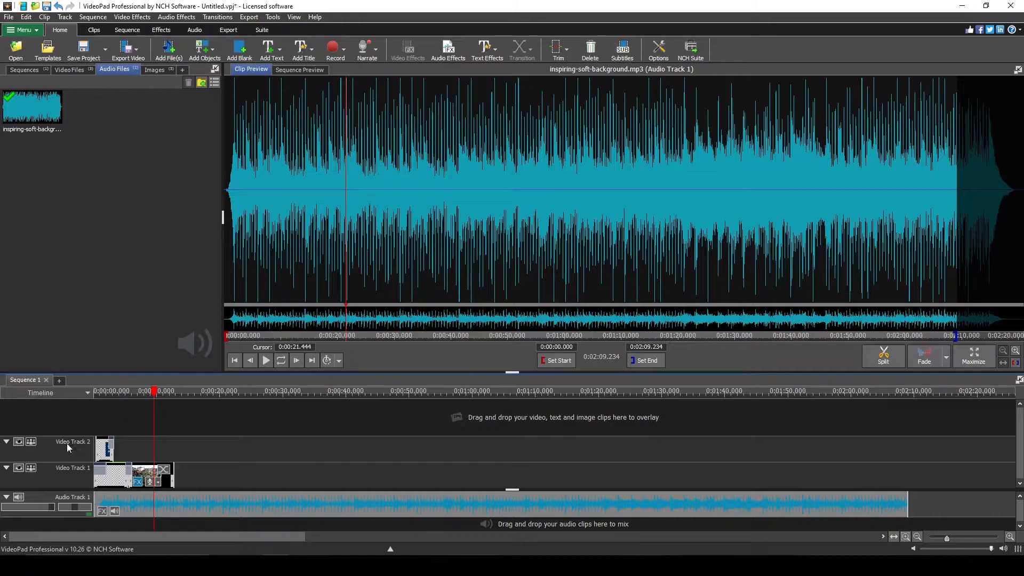
# Clear the timeline by deleting the music clip, the logo overlay on Video Track 2, and both clips on Video Track 1.
pyautogui.press('Delete')
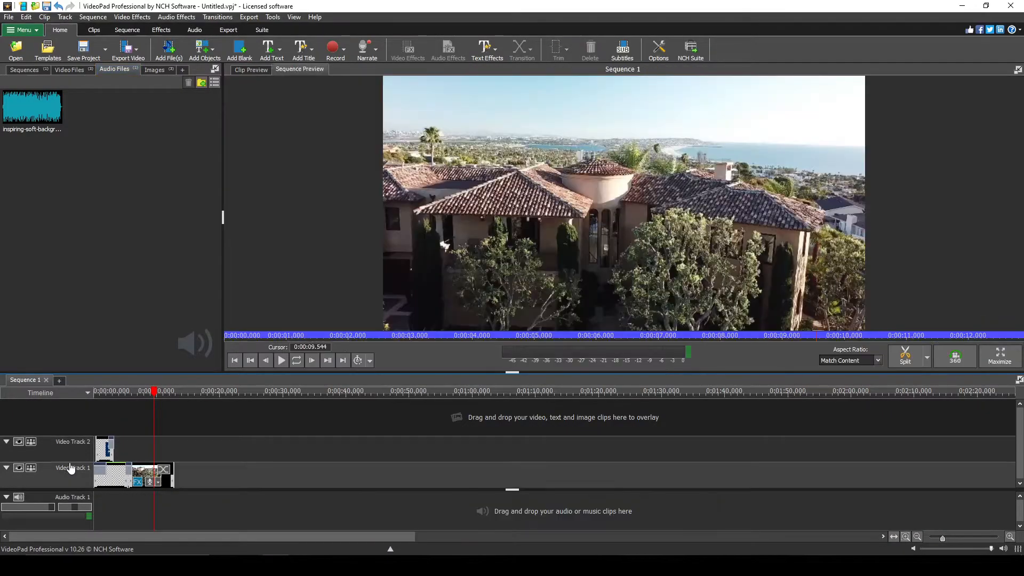
pyautogui.click(109, 450)
pyautogui.press('Delete')
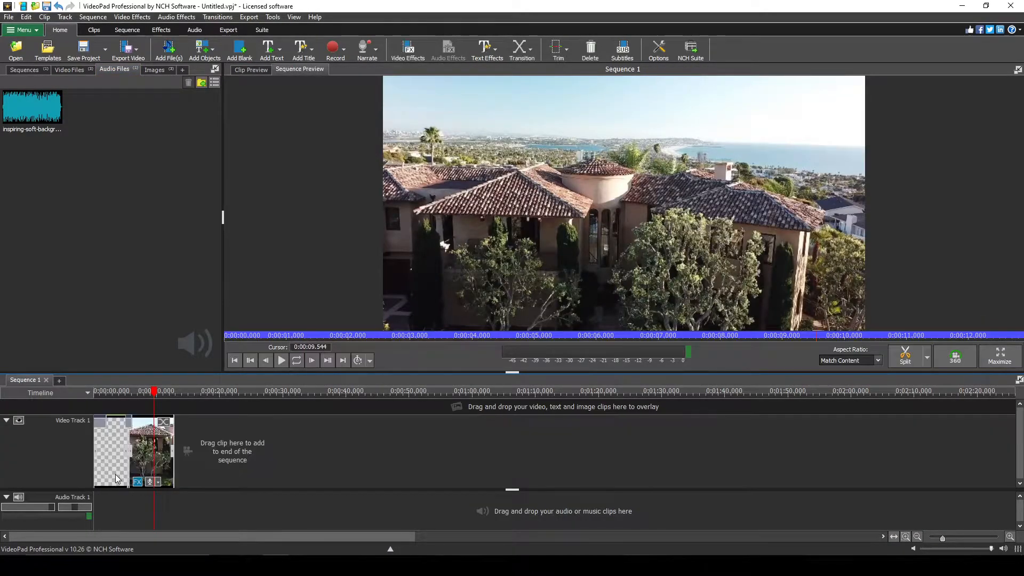
pyautogui.click(111, 452)
pyautogui.press('Delete')
pyautogui.click(114, 450)
pyautogui.press('Delete')
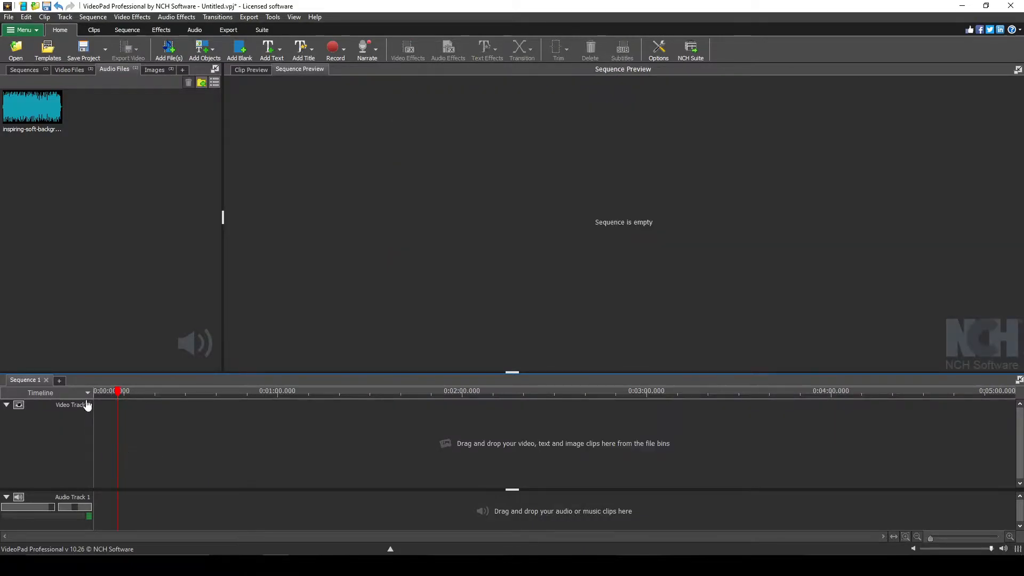
# Add the Thank You for Coming.mp4 video to the start of Video Track 1 and move the playhead to about 0:00:04.4.
pyautogui.click(65, 69)
pyautogui.moveTo(162, 106); pyautogui.dragTo(166, 459)
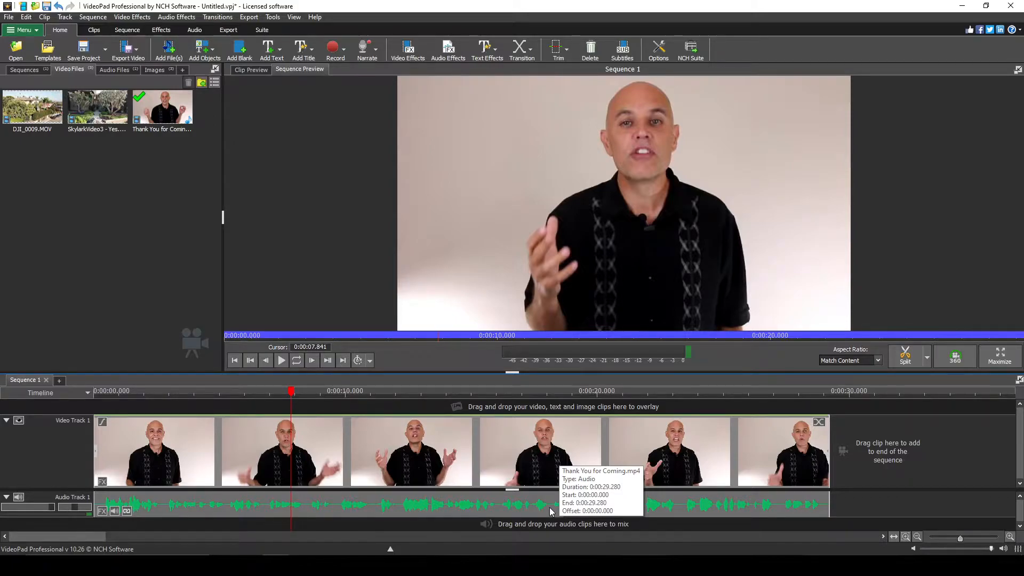
pyautogui.moveTo(300, 404); pyautogui.dragTo(212, 404)
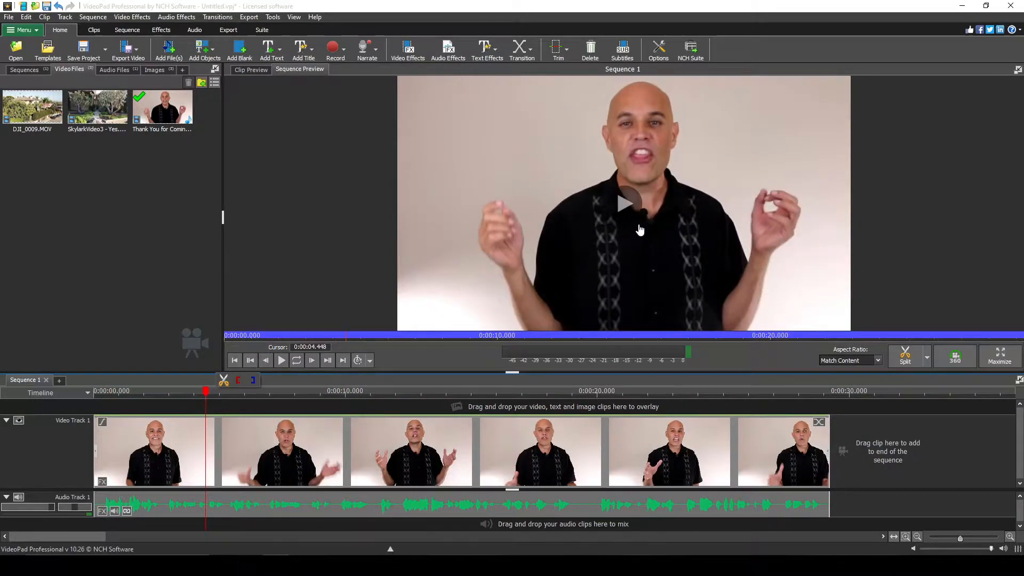
# Preview a short stretch of the talking-head video and shift the linked clip to start at about 0:00:04.3.
pyautogui.click(639, 232)
pyautogui.click(635, 224)
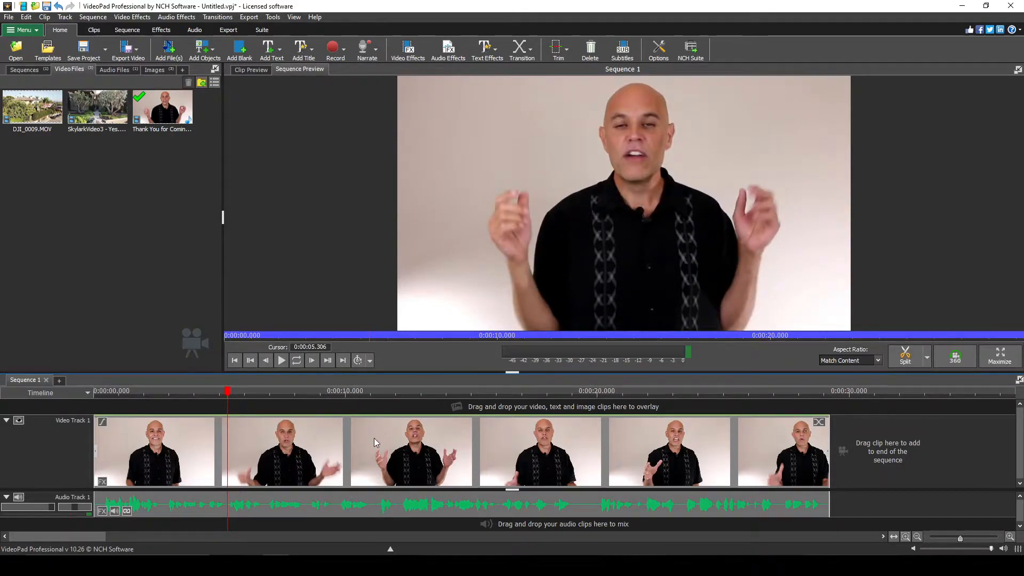
pyautogui.moveTo(399, 443); pyautogui.dragTo(507, 447)
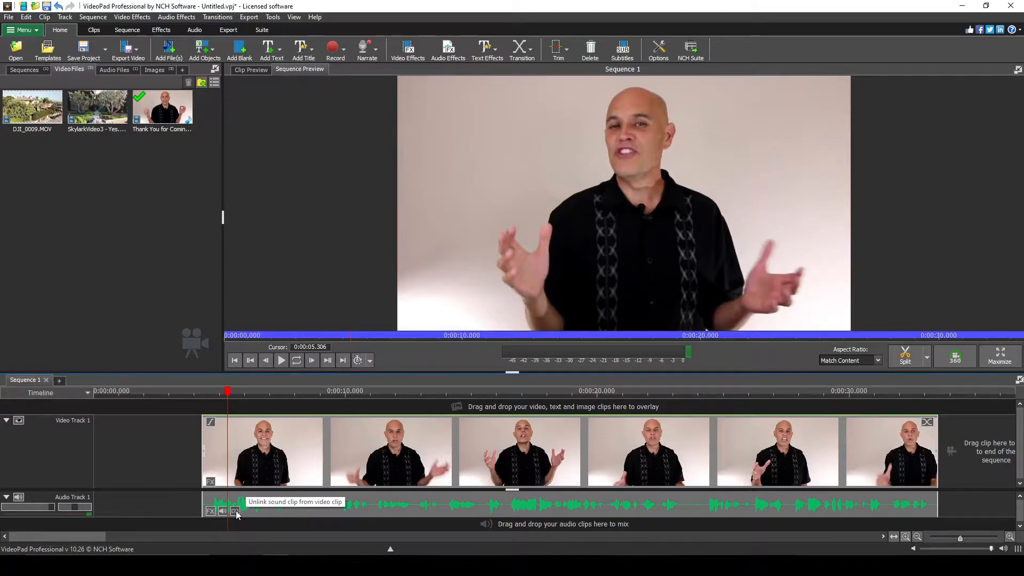
# Unlink the sound from the talking-head video, slide the audio alone to start at 0:00:06.719, and play part of the out-of-sync result.
pyautogui.click(235, 512)
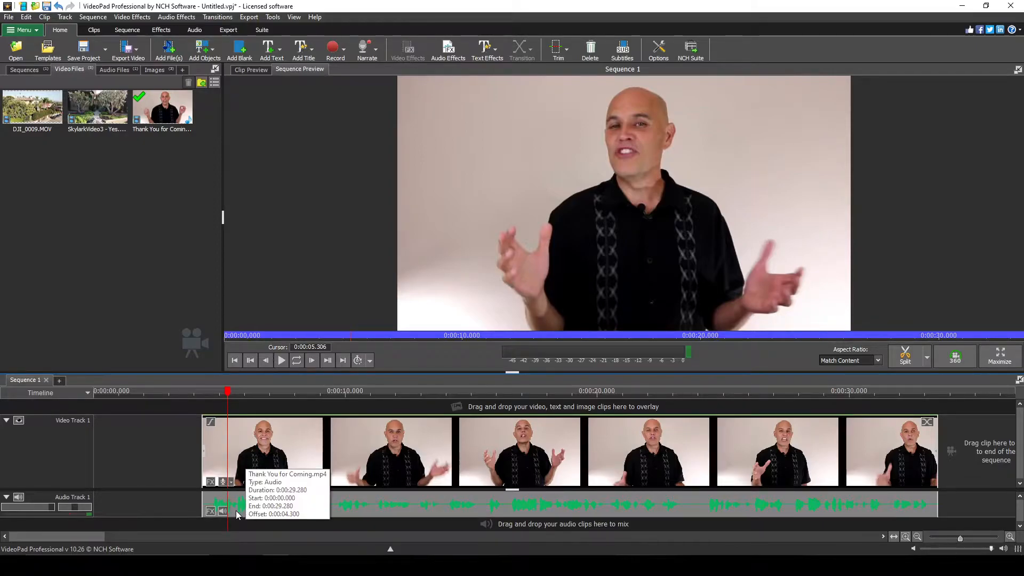
pyautogui.moveTo(322, 514); pyautogui.dragTo(380, 453)
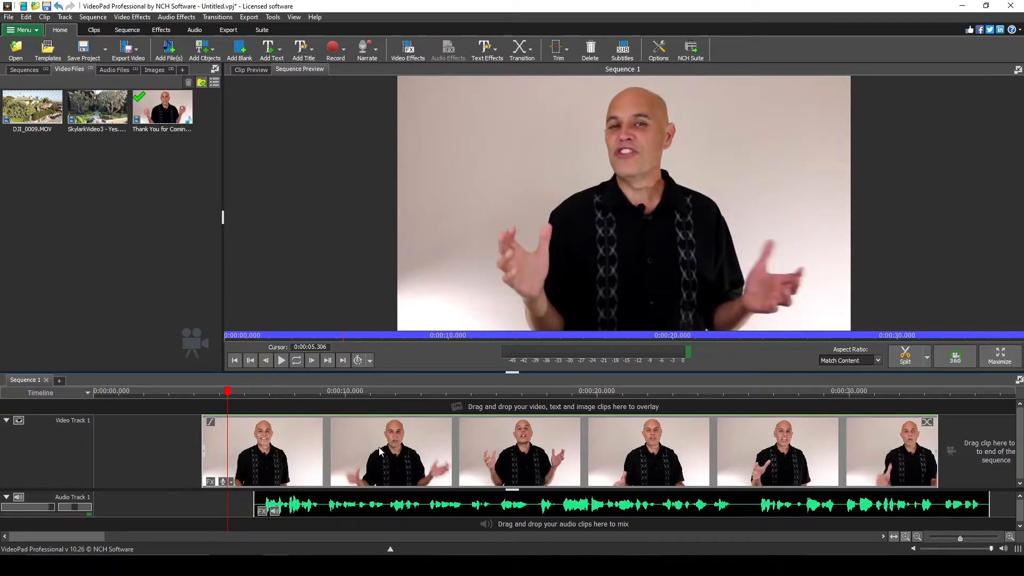
pyautogui.click(620, 204)
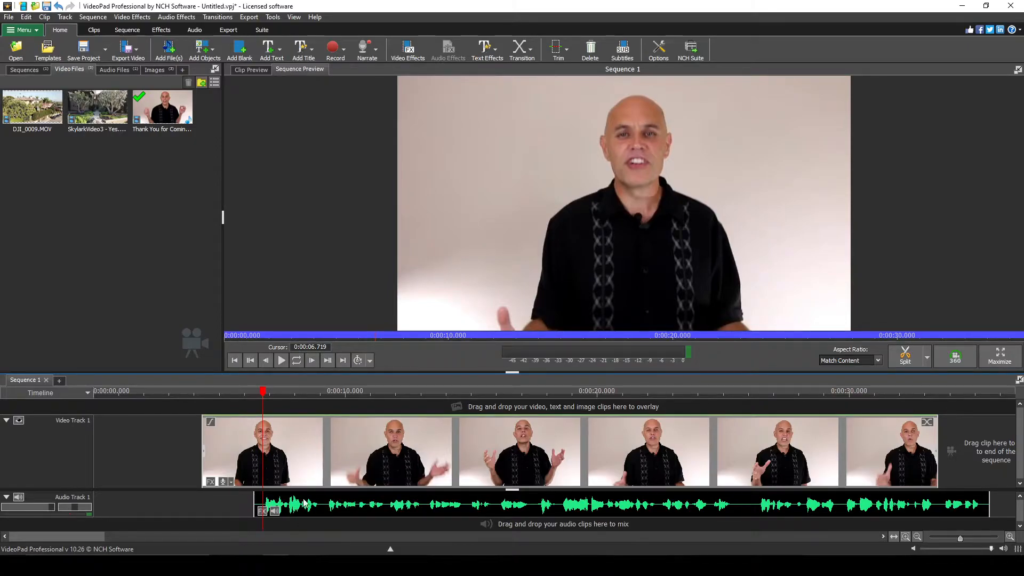
pyautogui.moveTo(340, 506)
pyautogui.mouseDown()
pyautogui.moveTo(292, 507)
pyautogui.moveTo(351, 505)
pyautogui.mouseUp()
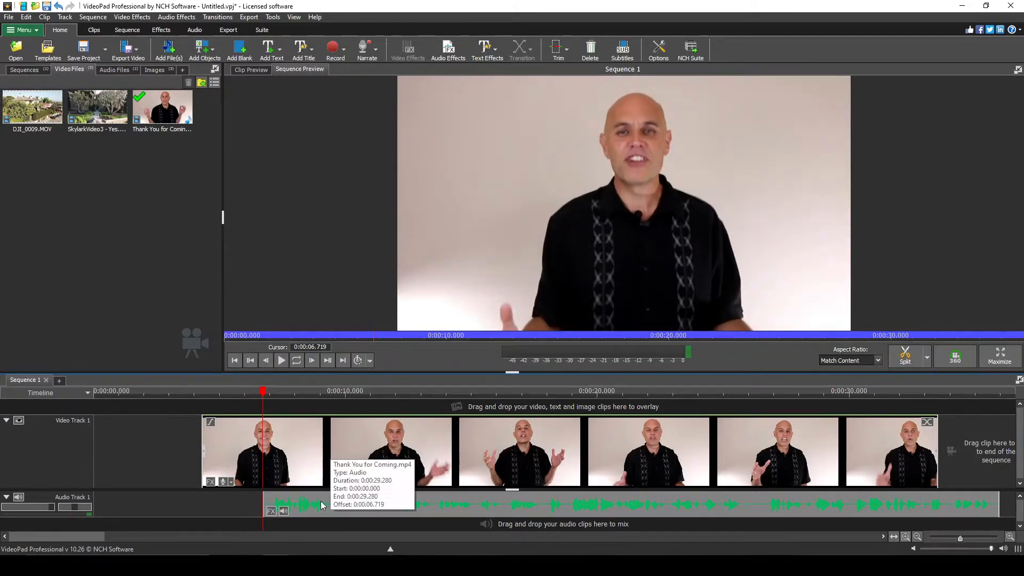
# Restore the linked video for the shifted audio clip and move the rejoined clip to start at about 0:00:02.9.
pyautogui.rightClick(321, 506)
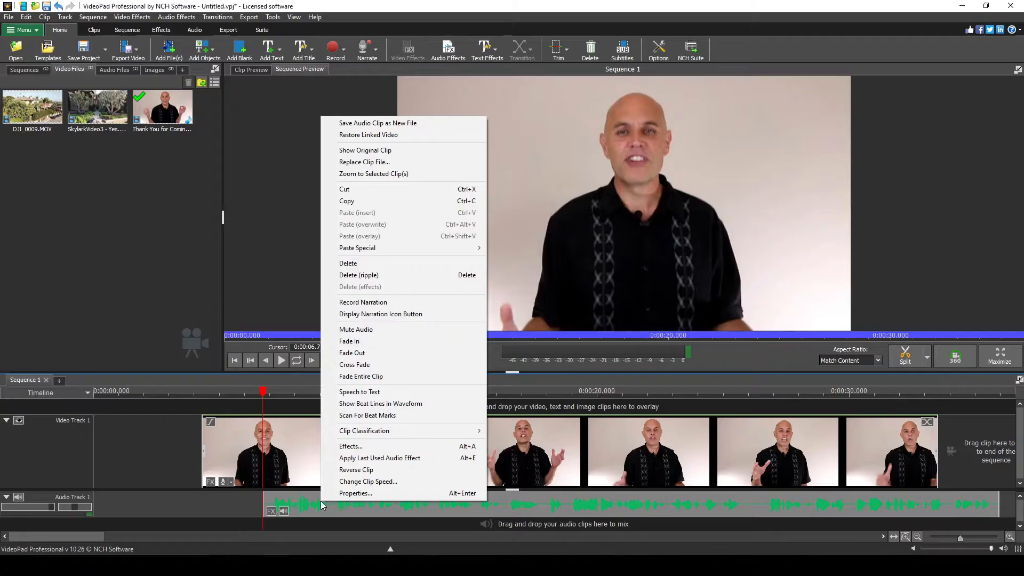
pyautogui.click(376, 135)
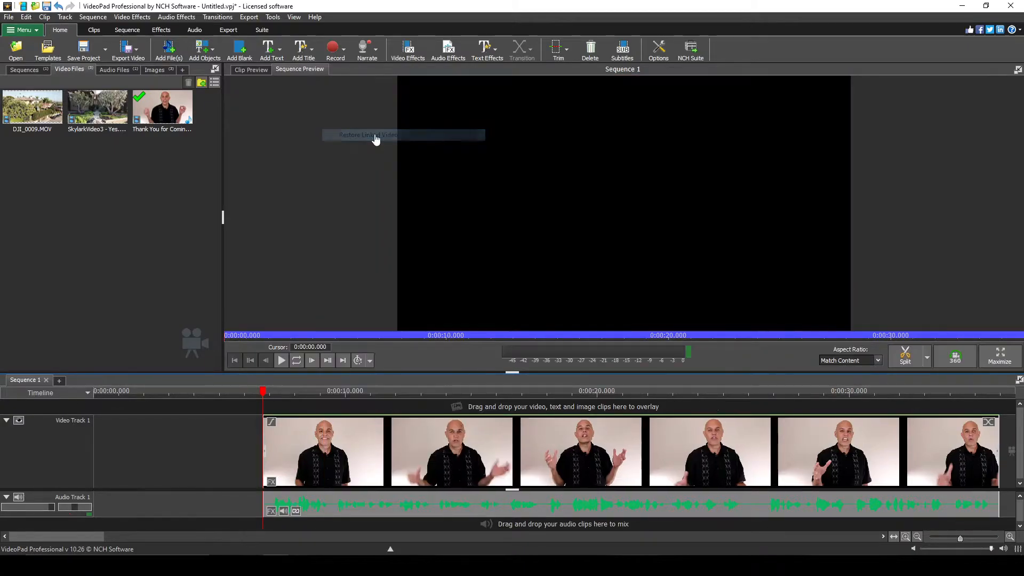
pyautogui.moveTo(329, 462); pyautogui.dragTo(231, 462)
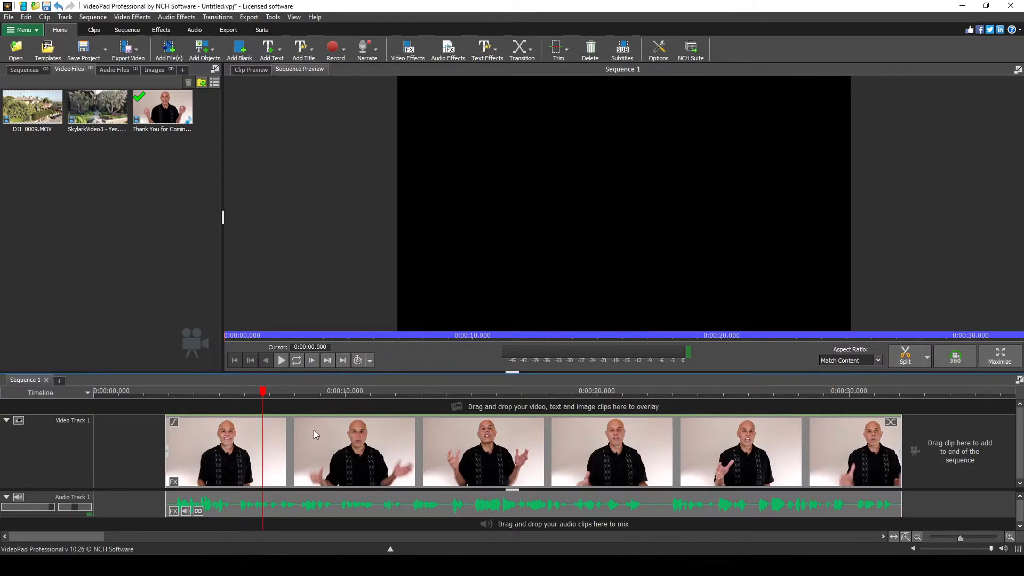
# Add the inspiring-soft background music to Audio Track 2, align its start with the talking-head clip, and preview the mix.
pyautogui.click(120, 72)
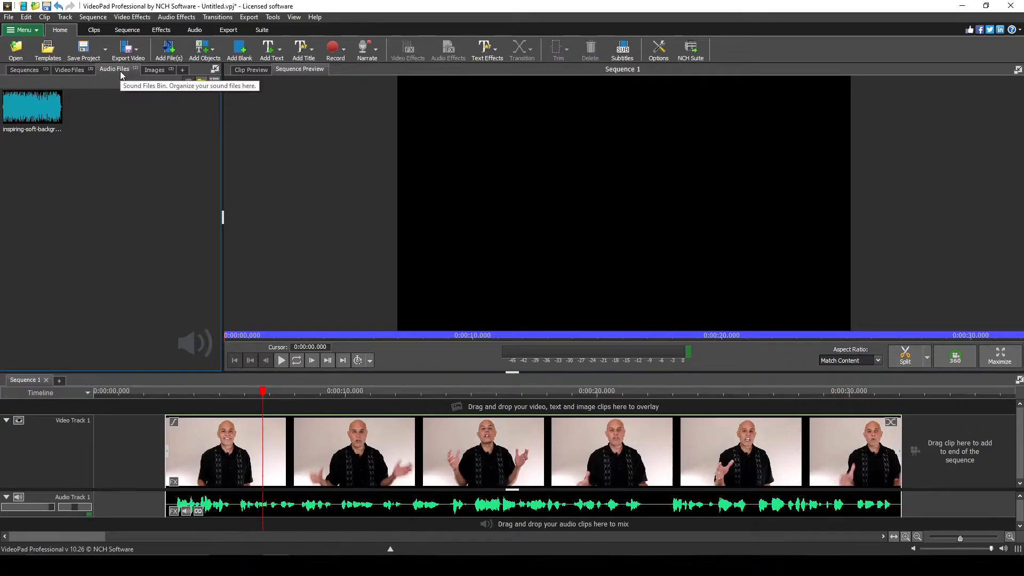
pyautogui.moveTo(32, 106); pyautogui.dragTo(188, 529)
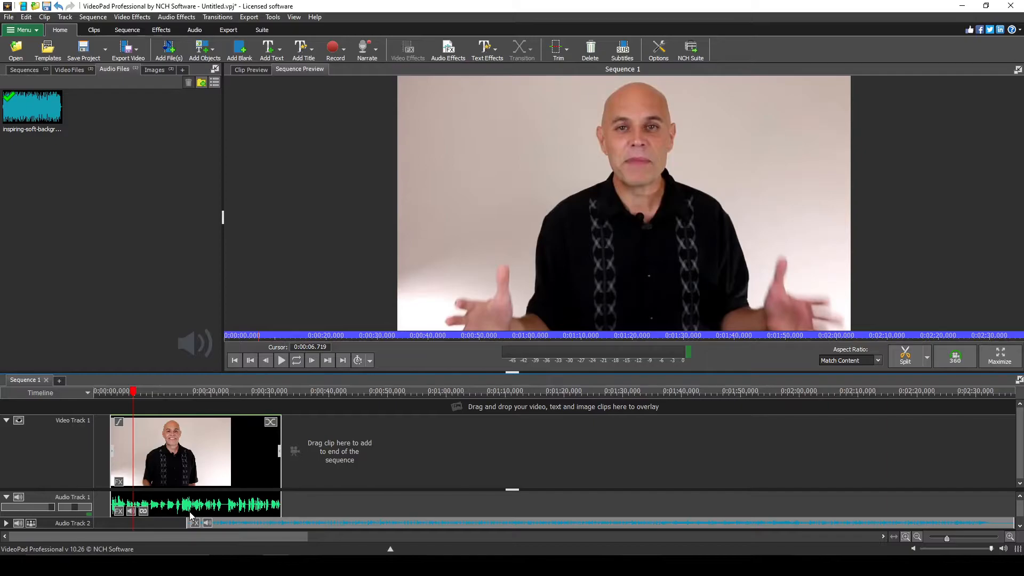
pyautogui.moveTo(260, 521); pyautogui.dragTo(178, 524)
pyautogui.click(623, 212)
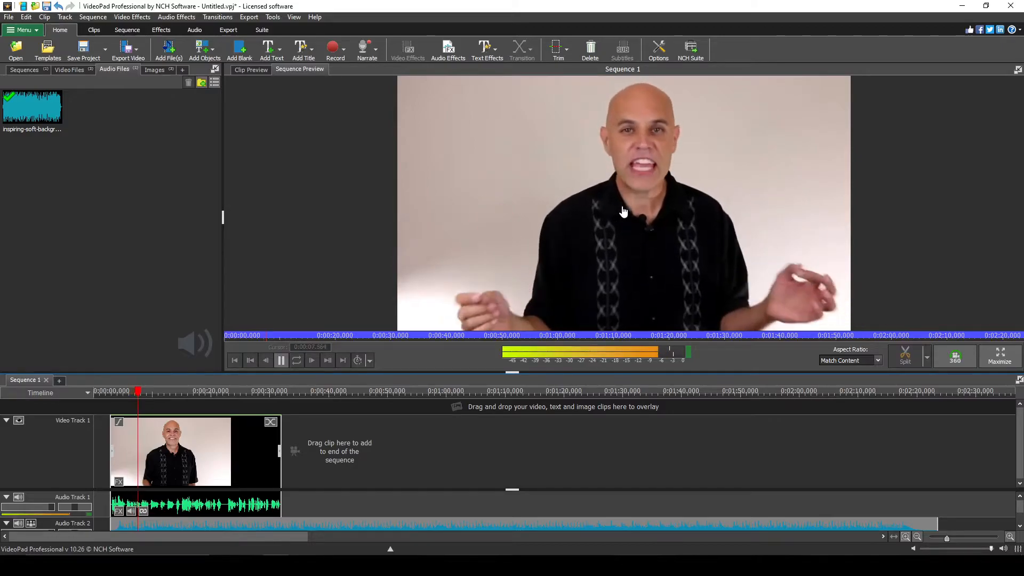
pyautogui.click(623, 212)
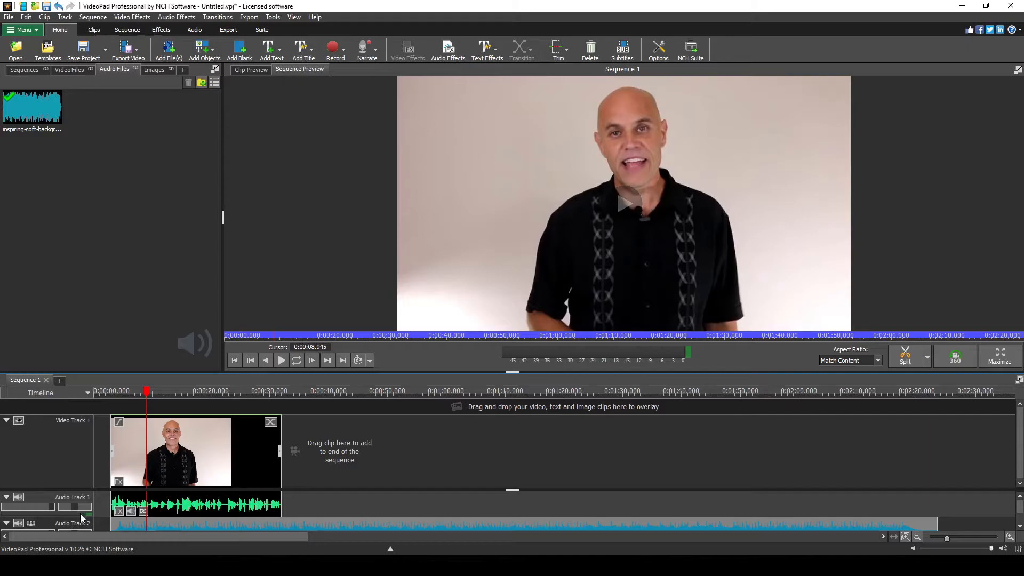
# Keep the speech clip's volume at maximum, lower the Audio Track 2 music clip's volume to about one fifth, and preview the mix.
pyautogui.click(131, 511)
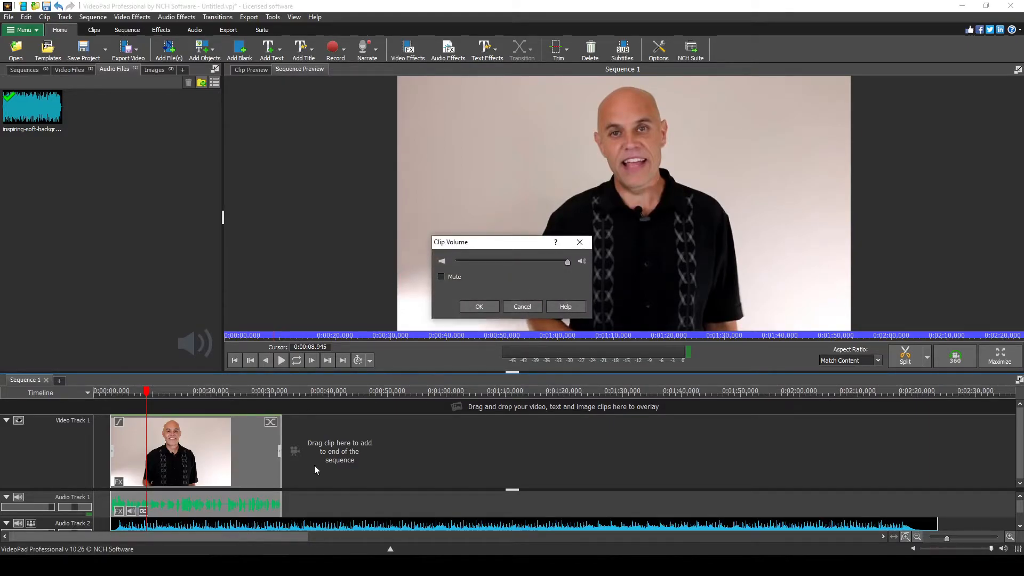
pyautogui.click(490, 307)
pyautogui.click(181, 525)
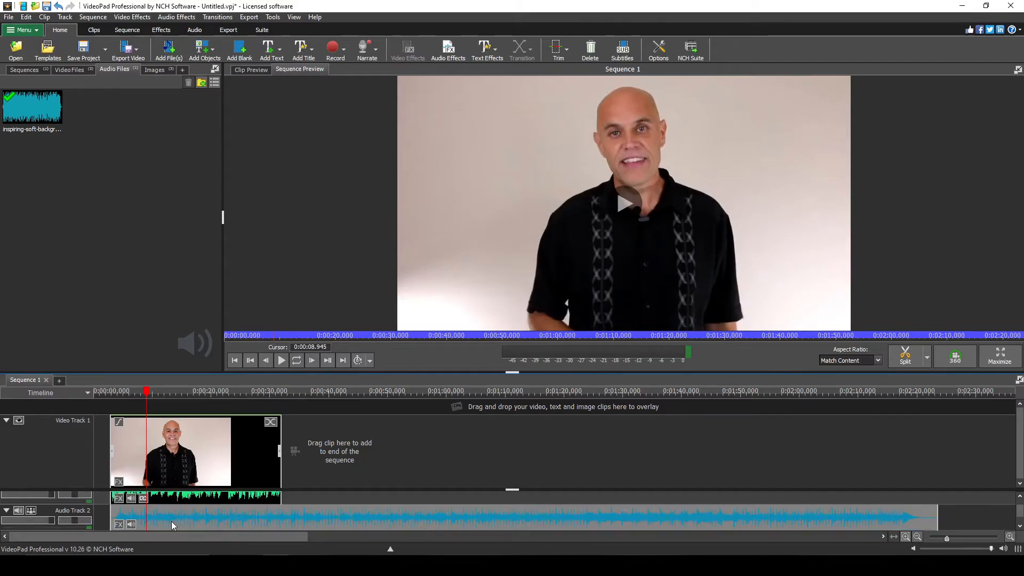
pyautogui.click(132, 525)
pyautogui.click(482, 261)
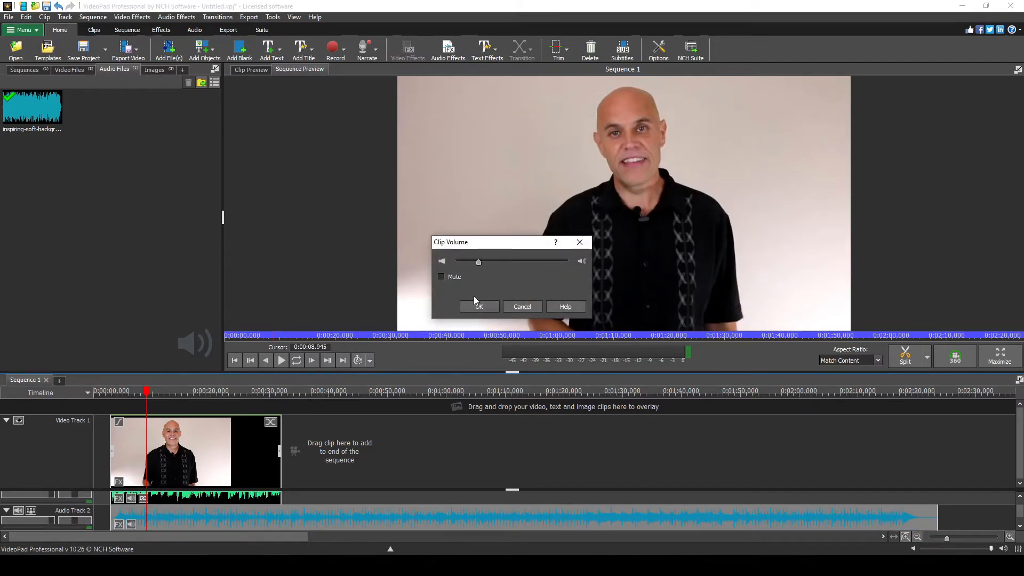
pyautogui.click(486, 305)
pyautogui.click(636, 204)
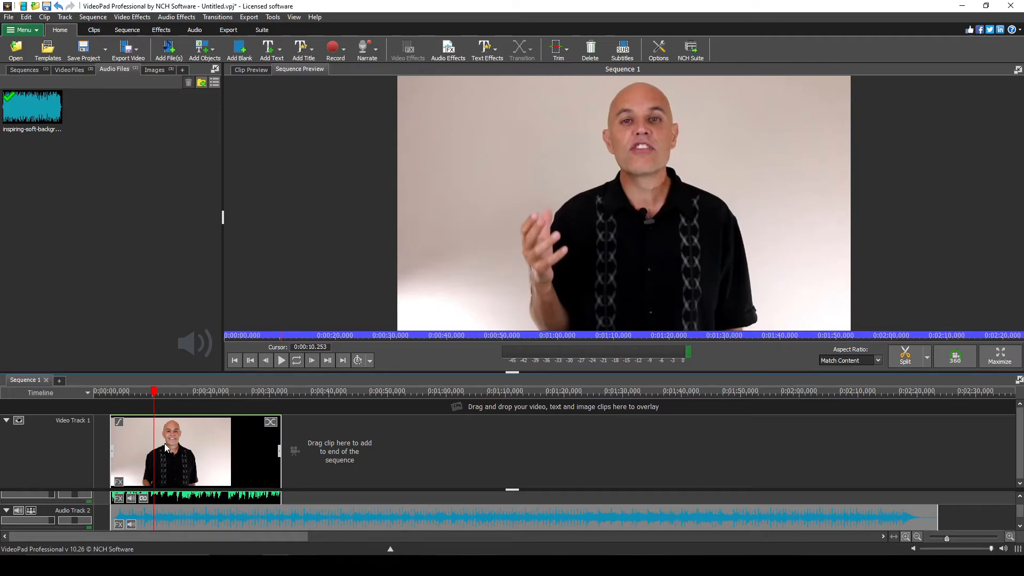
# Open the SkylarkVideo3 clip from the video files in the clip preview.
pyautogui.click(66, 73)
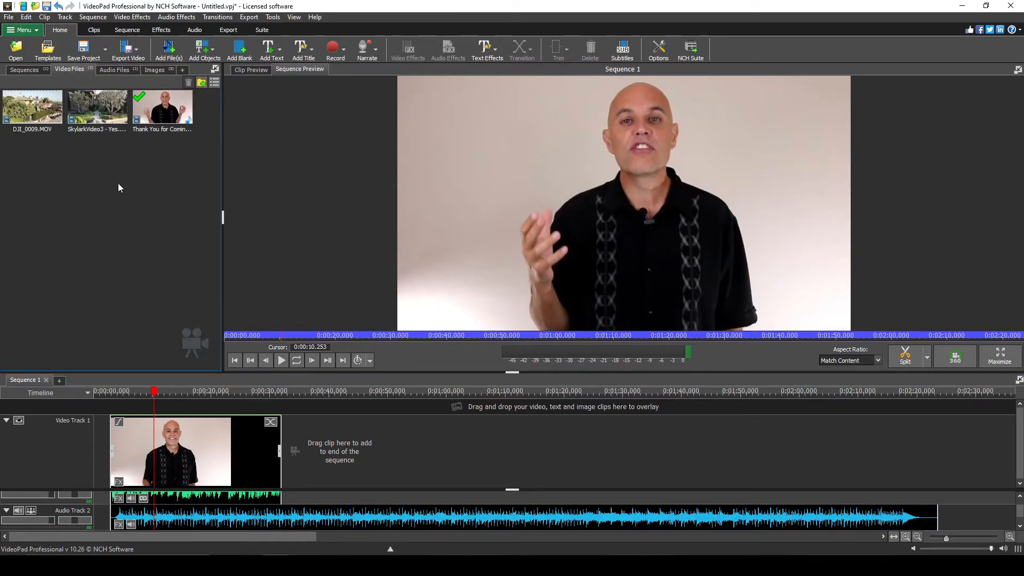
pyautogui.click(120, 105)
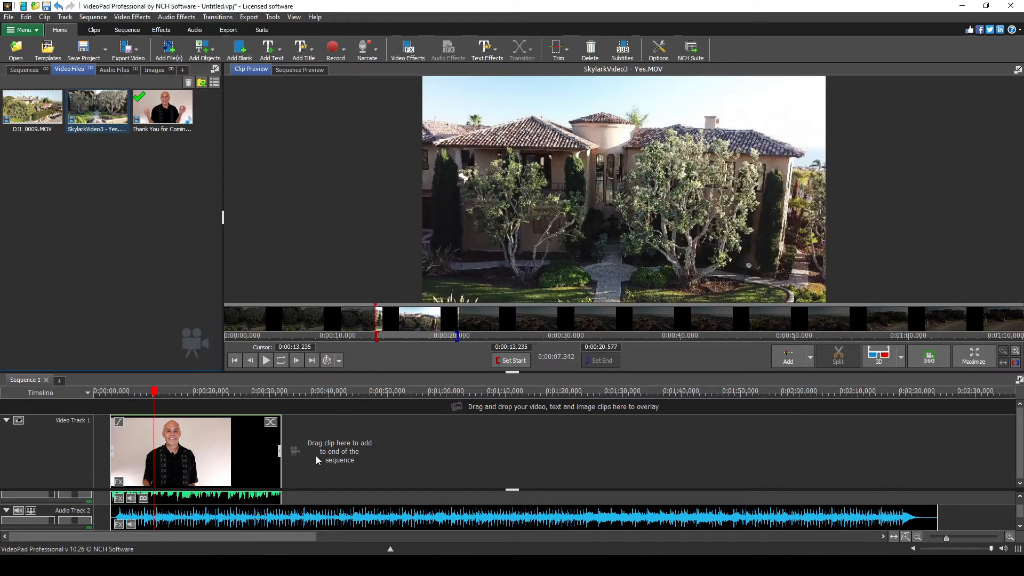